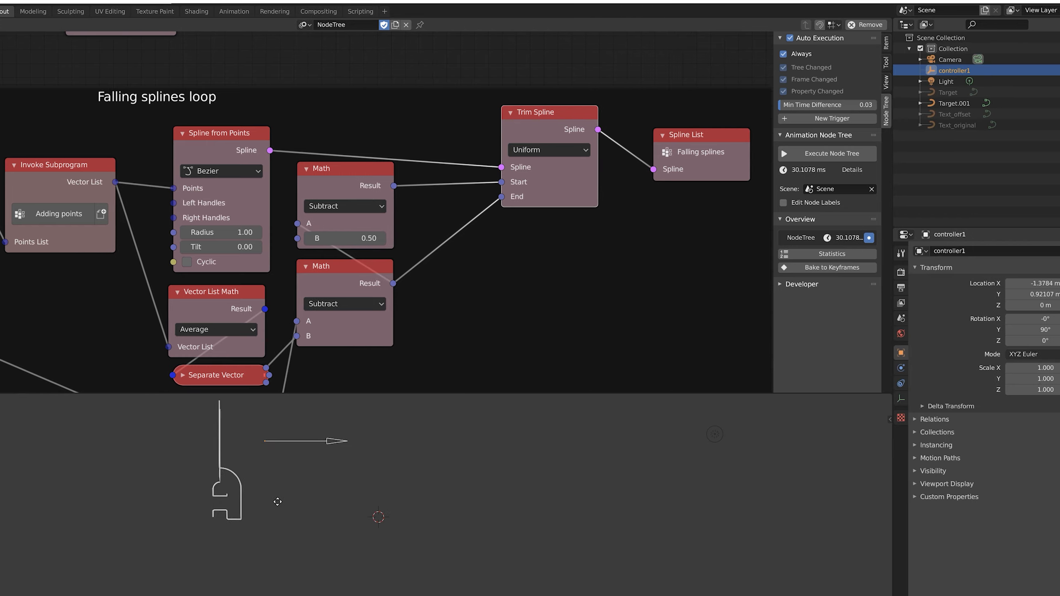
Slide controller1 right until the full ANIMATION NODES outline forms, then orbit to a tilted perspective
{"action": "left_click", "coordinate": [391, 501]}
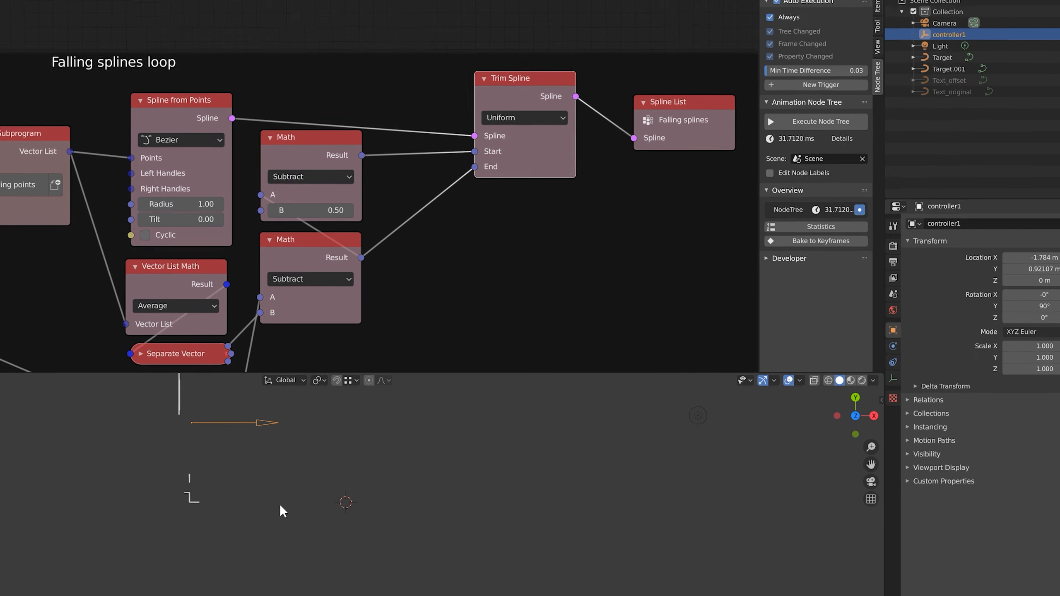
{"action": "key", "text": "g"}
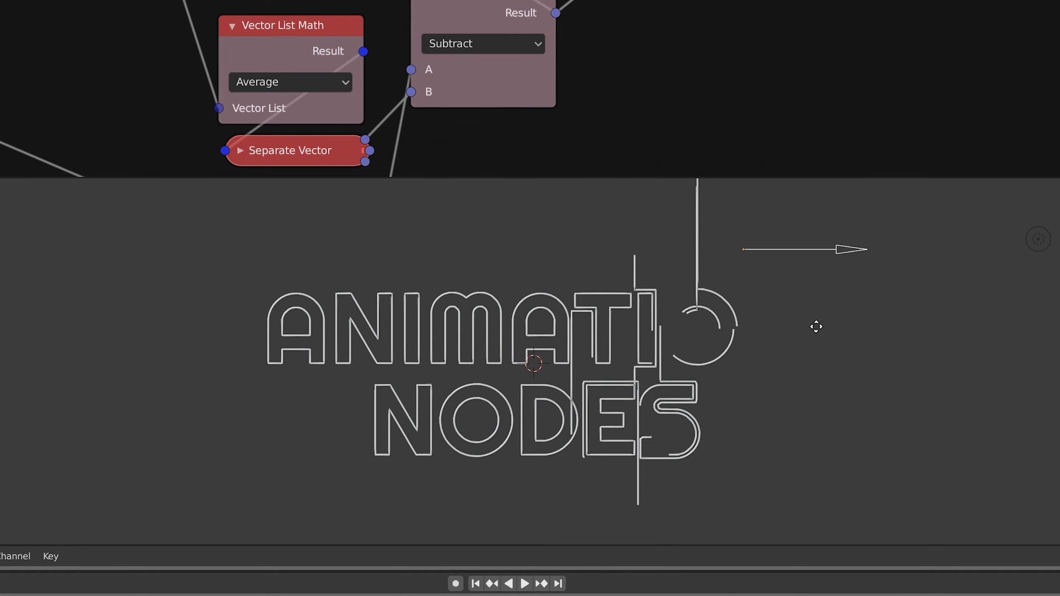
{"action": "left_click", "coordinate": [1056, 319]}
{"action": "middle_click_drag", "start_coordinate": [843, 343], "coordinate": [740, 366]}
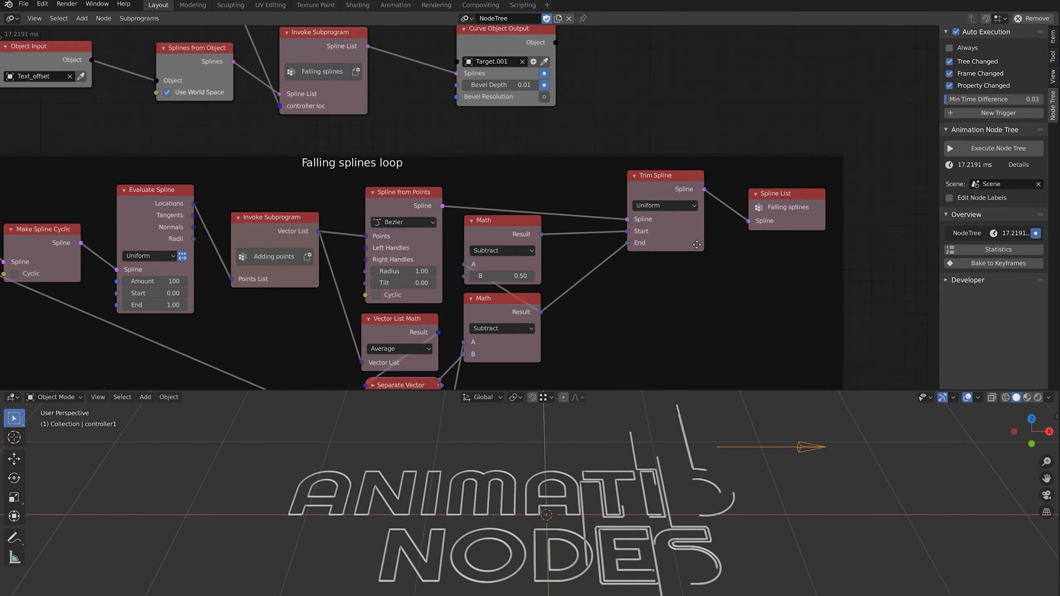
Add a Loop input node in empty space and rename it 'vertical instancer'
{"action": "middle_click_drag", "start_coordinate": [686, 276], "coordinate": [675, 300]}
{"action": "middle_click_drag", "start_coordinate": [619, 178], "coordinate": [554, 240]}
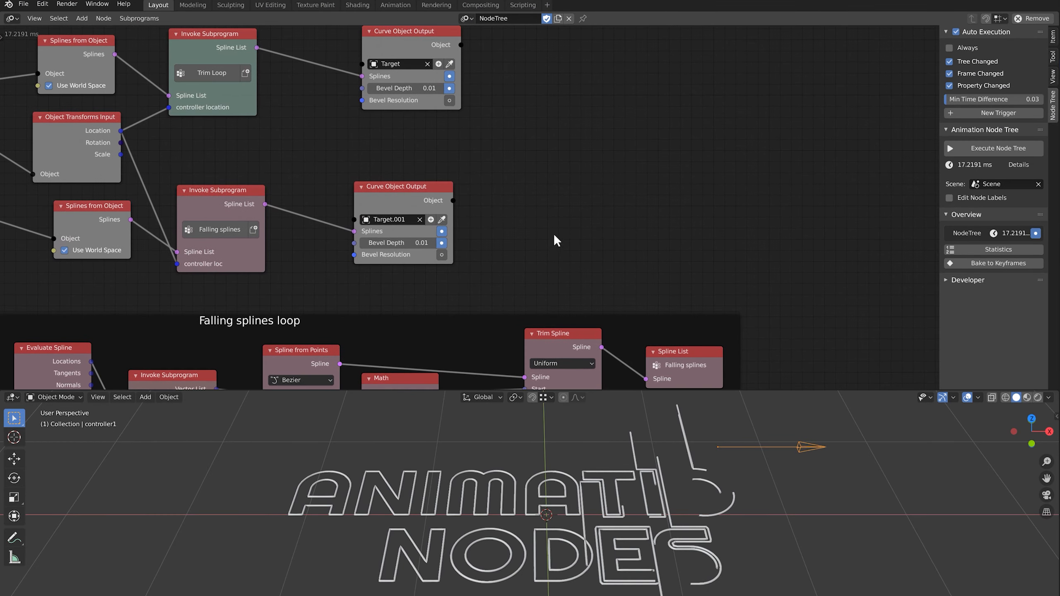
{"action": "key", "text": "shift+a"}
{"action": "mouse_move", "coordinate": [343, 350]}
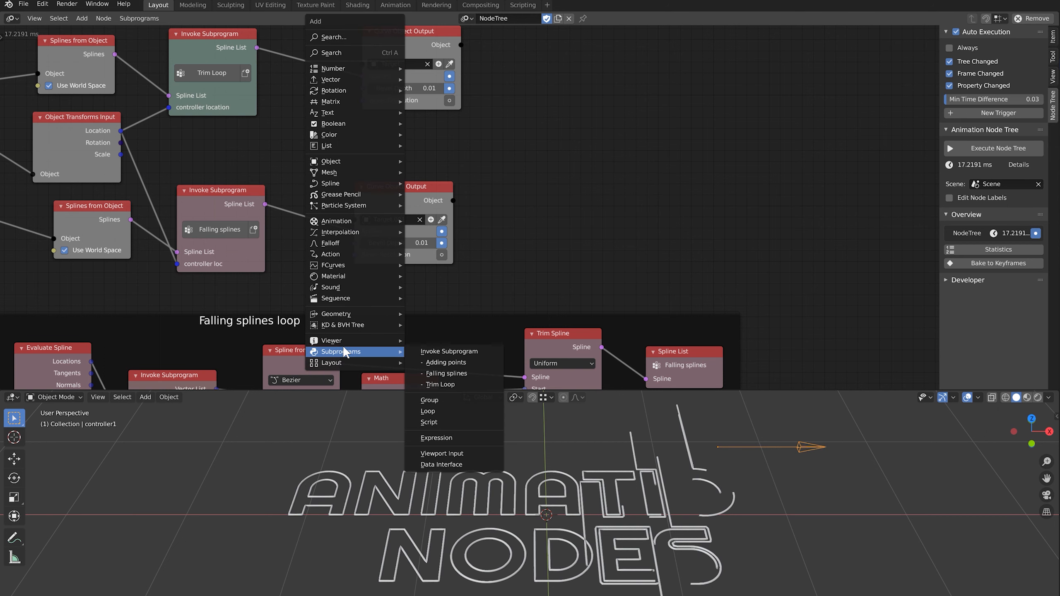
{"action": "left_click", "coordinate": [444, 407]}
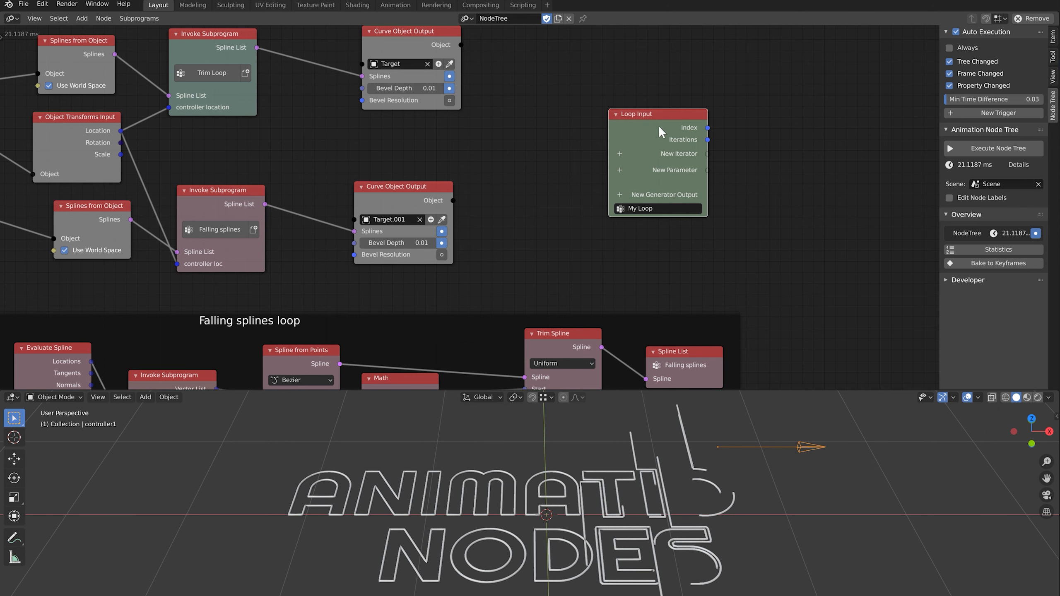
{"action": "left_click", "coordinate": [715, 118]}
{"action": "left_click", "coordinate": [705, 205]}
{"action": "type", "text": "ve"}
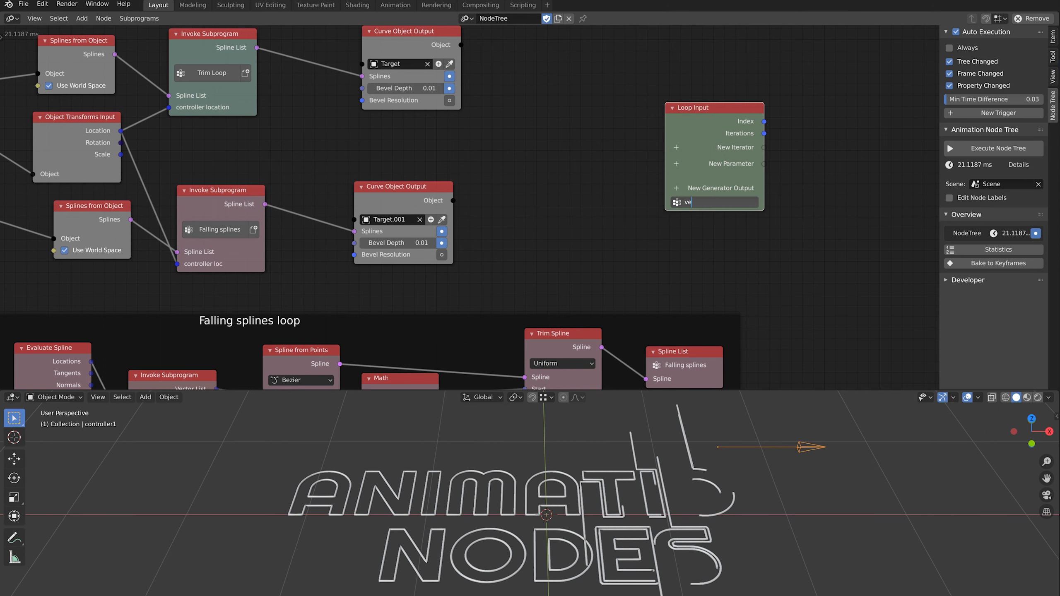
{"action": "type", "text": "rtical instancer"}
{"action": "key", "text": "Return"}
Give the loop a Spline List parameter
{"action": "scroll", "coordinate": [619, 207], "scroll_direction": "up", "scroll_amount": 2}
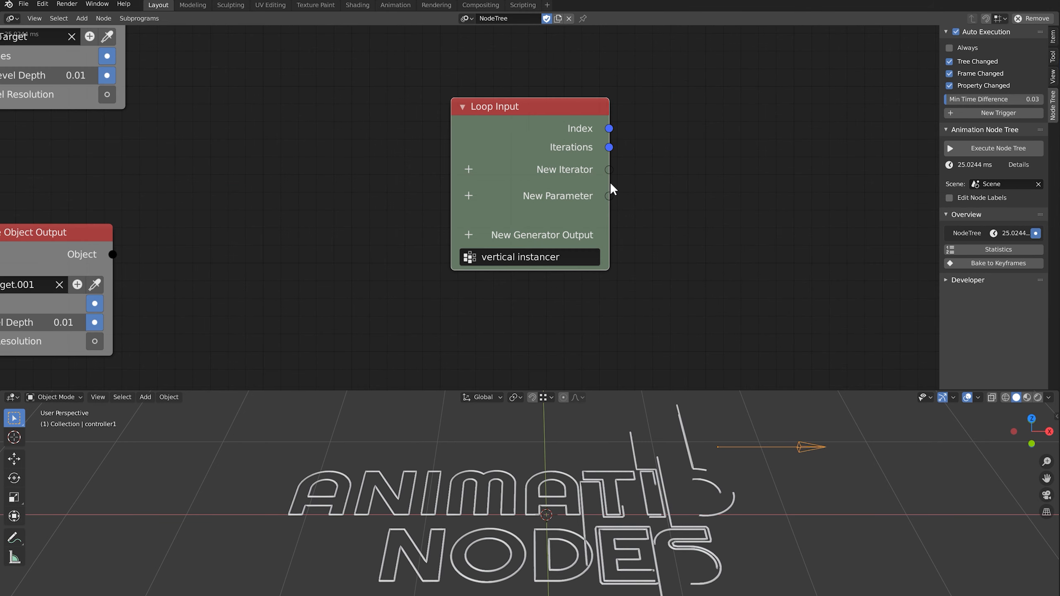
{"action": "left_click", "coordinate": [469, 195]}
{"action": "type", "text": "spline"}
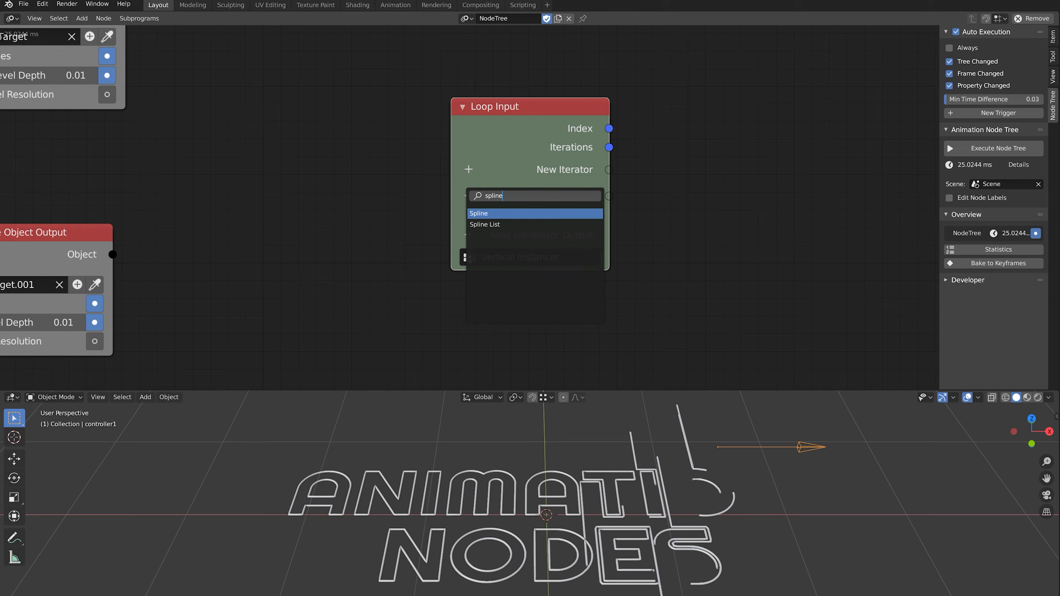
{"action": "key", "text": "Down"}
{"action": "key", "text": "Return"}
Add a Spline List generator output and link the spline list parameter into it
{"action": "scroll", "coordinate": [467, 211], "scroll_direction": "down", "scroll_amount": 1}
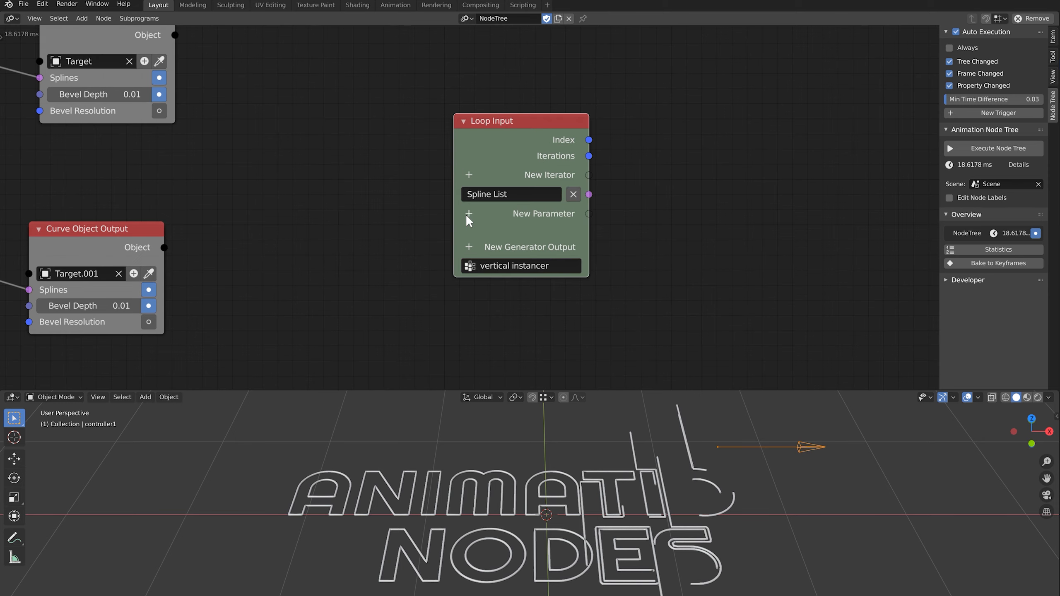
{"action": "left_click", "coordinate": [466, 247]}
{"action": "type", "text": "spline"}
{"action": "key", "text": "Return"}
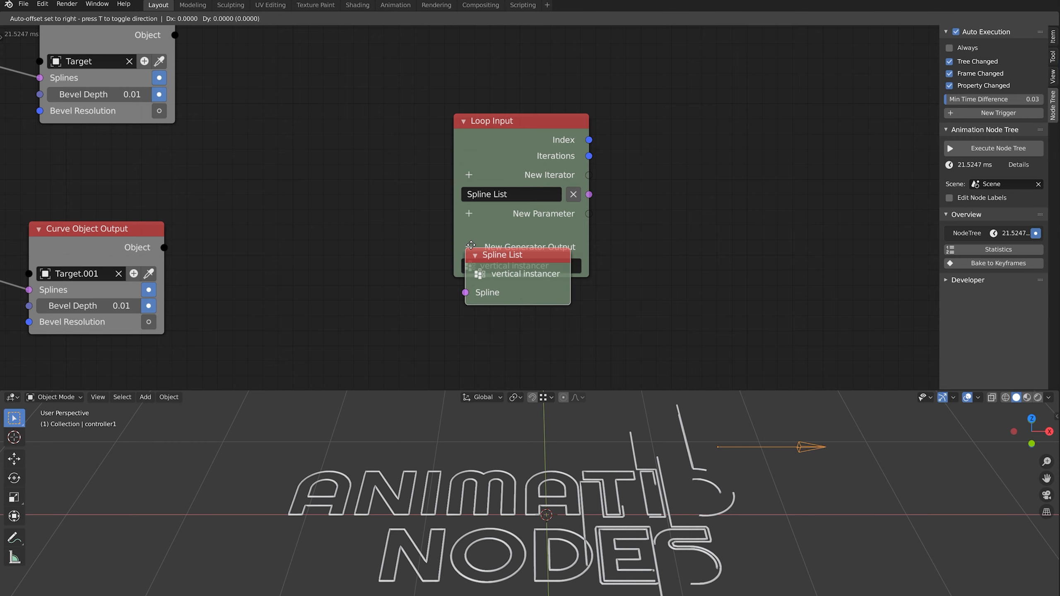
{"action": "left_click", "coordinate": [792, 165]}
{"action": "middle_click_drag", "start_coordinate": [754, 182], "coordinate": [569, 189]}
{"action": "left_click_drag", "start_coordinate": [626, 184], "coordinate": [700, 157]}
{"action": "left_click_drag", "start_coordinate": [403, 201], "coordinate": [678, 193]}
{"action": "middle_click_drag", "start_coordinate": [396, 208], "coordinate": [793, 175]}
{"action": "scroll", "coordinate": [467, 212], "scroll_direction": "down", "scroll_amount": 4}
Add an Invoke Subprogram node calling 'vertical instancer' to the main tree
{"action": "middle_click_drag", "start_coordinate": [470, 218], "coordinate": [549, 198]}
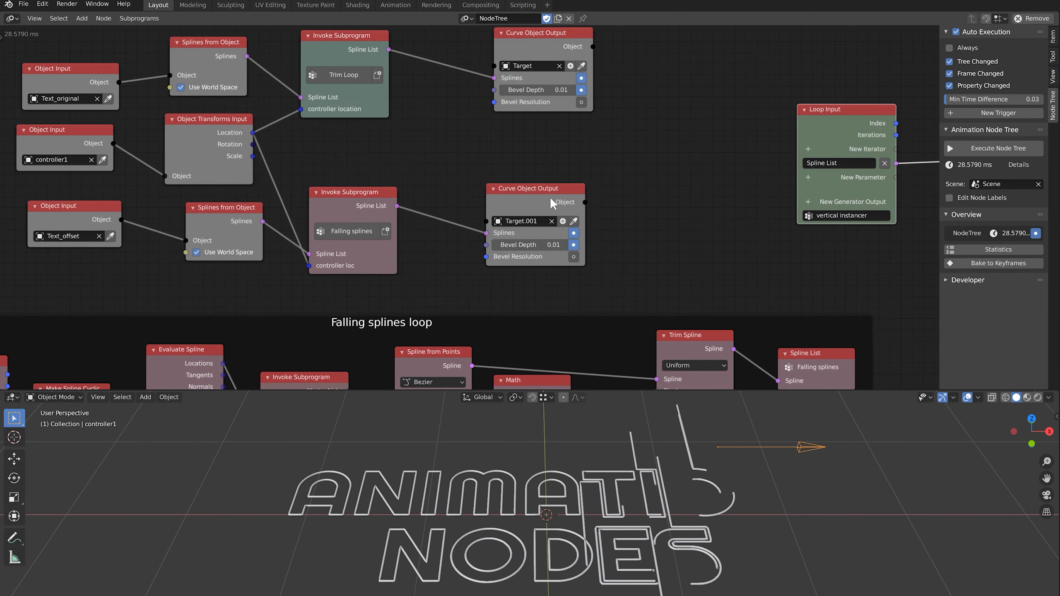
{"action": "key", "text": "shift+a"}
{"action": "mouse_move", "coordinate": [497, 338]}
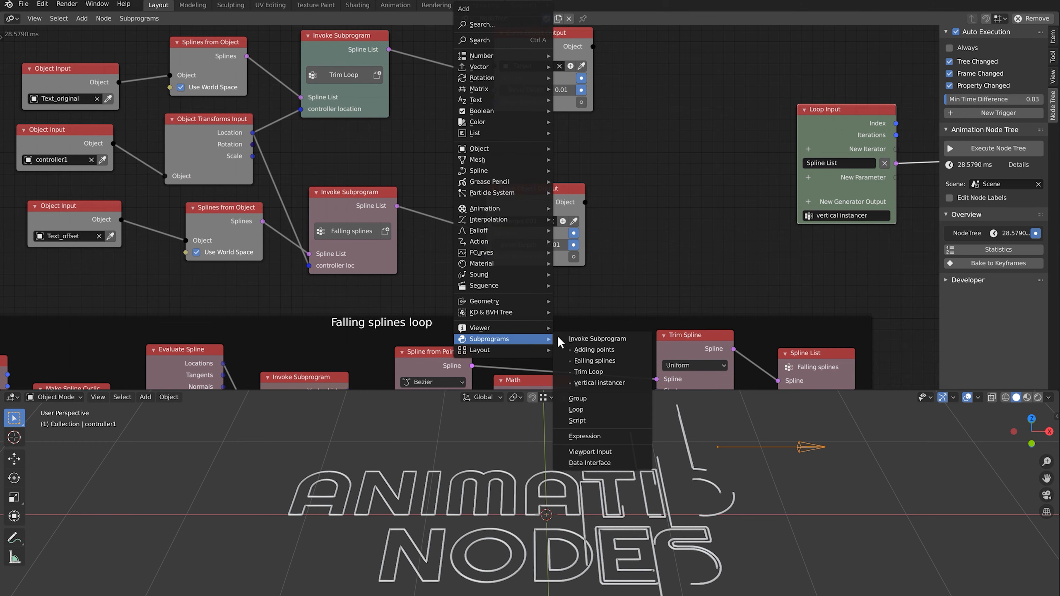
{"action": "left_click", "coordinate": [594, 383]}
{"action": "left_click", "coordinate": [418, 116]}
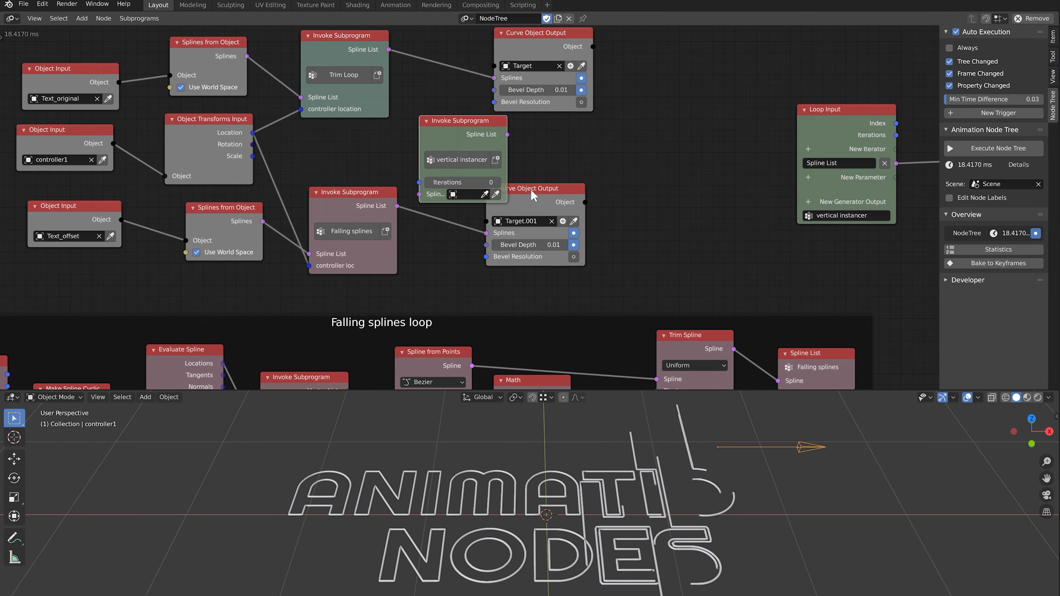
{"action": "middle_click_drag", "start_coordinate": [501, 39], "coordinate": [523, 157]}
{"action": "key", "text": "g"}
{"action": "left_click", "coordinate": [509, 171]}
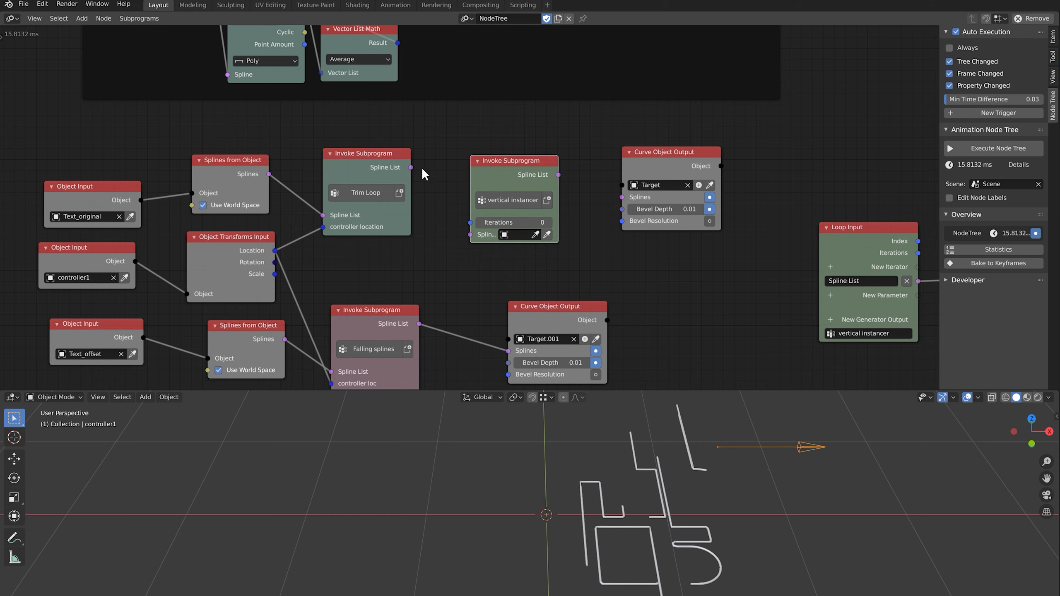
Link Trim Loop splines through the instancer into the Target curve output
{"action": "left_click_drag", "start_coordinate": [410, 167], "coordinate": [471, 234]}
{"action": "left_click_drag", "start_coordinate": [558, 175], "coordinate": [622, 196]}
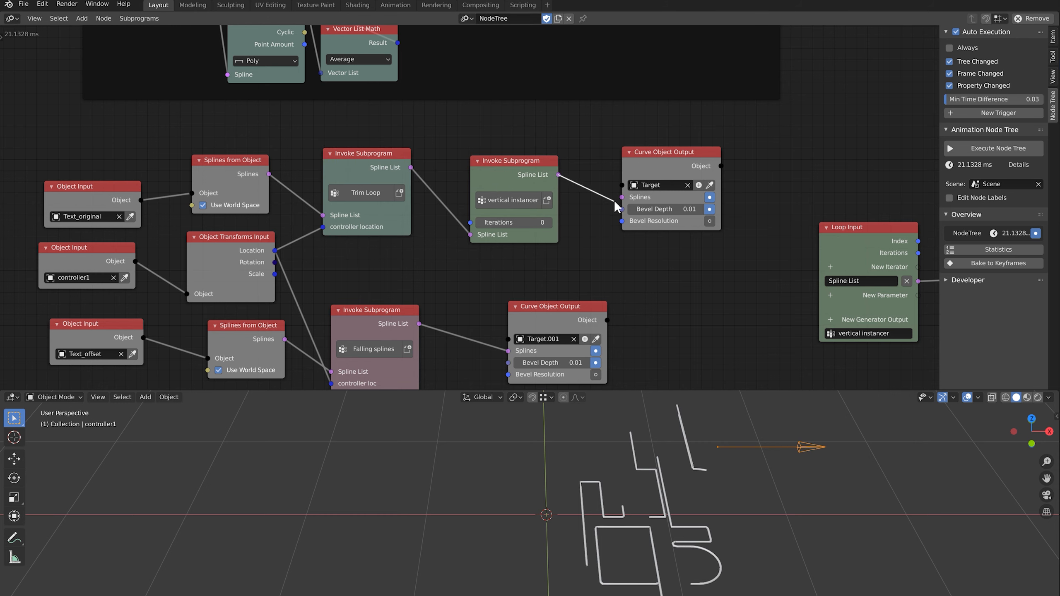
{"action": "middle_click_drag", "start_coordinate": [565, 212], "coordinate": [477, 180]}
{"action": "scroll", "coordinate": [477, 179], "scroll_direction": "up", "scroll_amount": 1}
{"action": "left_click_drag", "start_coordinate": [616, 103], "coordinate": [568, 110]}
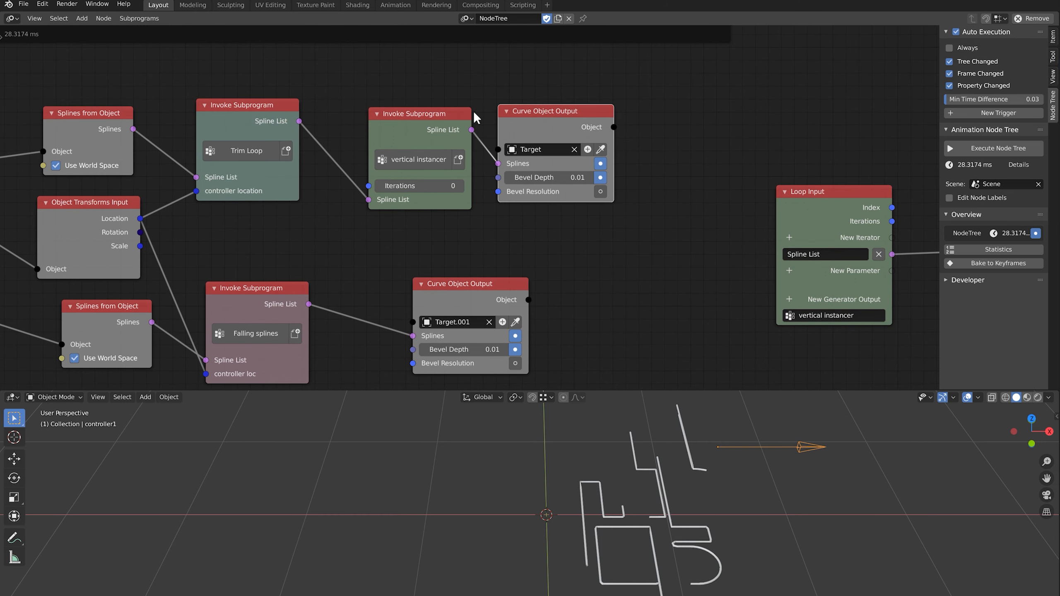
{"action": "left_click_drag", "start_coordinate": [439, 108], "coordinate": [416, 99]}
Raise the instancer's Iterations to 3 and move the Spline List output node right
{"action": "left_click", "coordinate": [435, 177]}
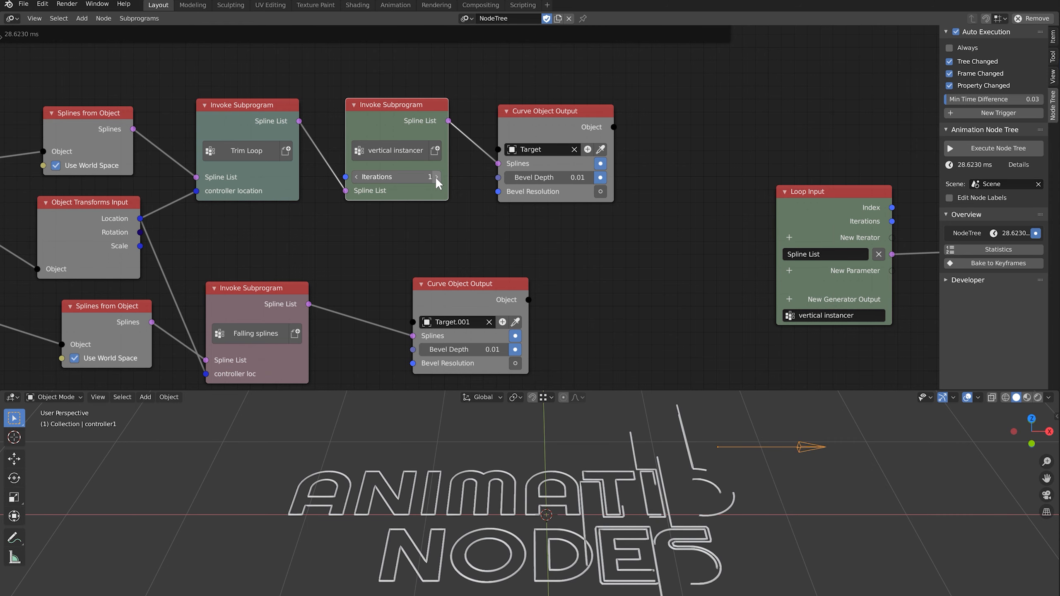
{"action": "left_click", "coordinate": [436, 177]}
{"action": "scroll", "coordinate": [436, 177], "scroll_direction": "down", "scroll_amount": 1}
{"action": "middle_click_drag", "start_coordinate": [675, 247], "coordinate": [565, 243]}
{"action": "scroll", "coordinate": [565, 236], "scroll_direction": "up", "scroll_amount": 1}
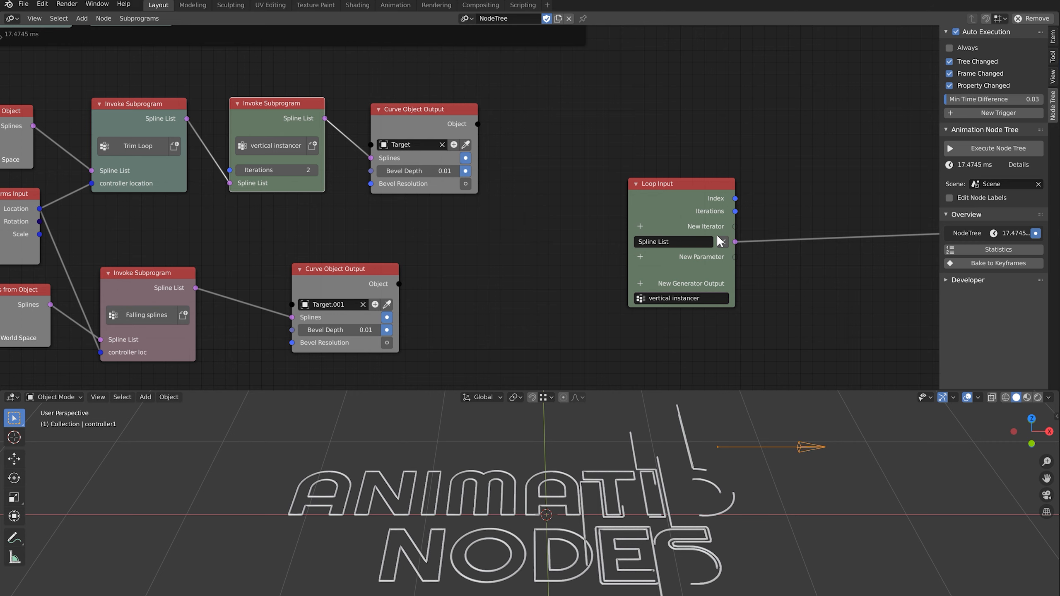
{"action": "scroll", "coordinate": [717, 234], "scroll_direction": "down", "scroll_amount": 2}
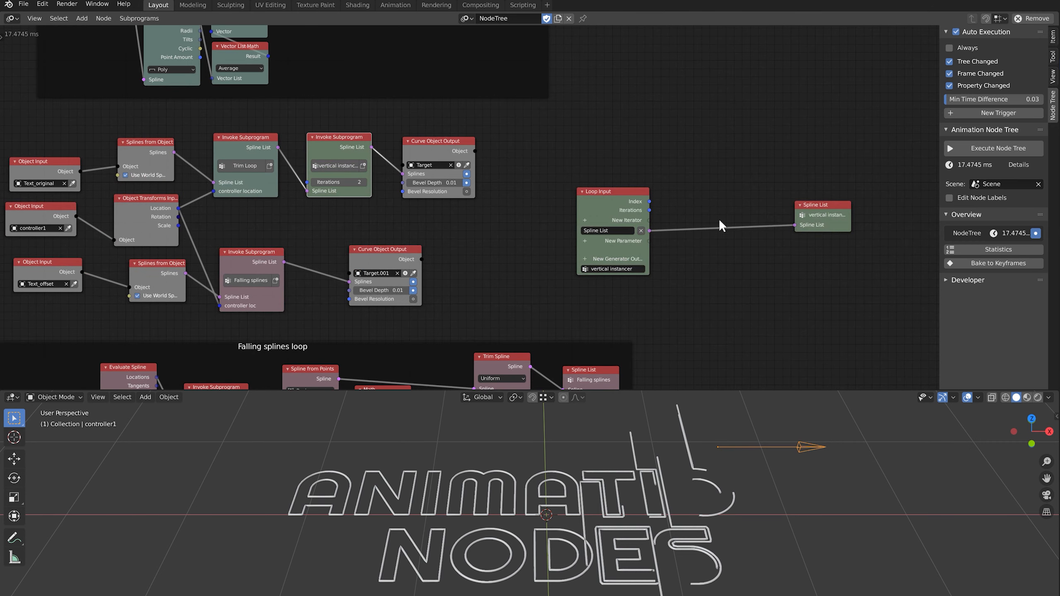
{"action": "scroll", "coordinate": [761, 222], "scroll_direction": "up", "scroll_amount": 2}
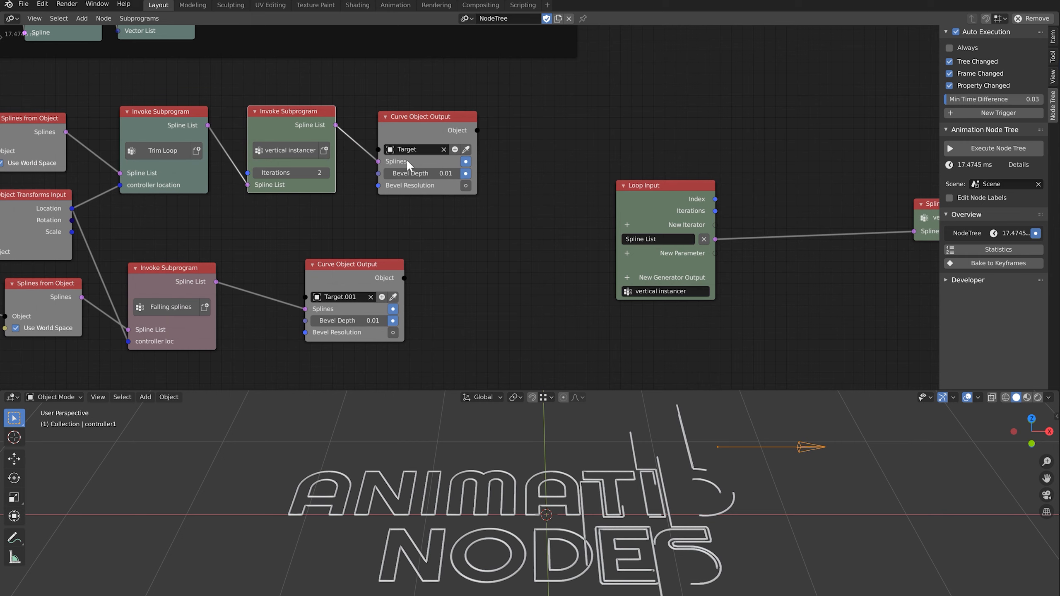
{"action": "scroll", "coordinate": [303, 172], "scroll_direction": "up", "scroll_amount": 2}
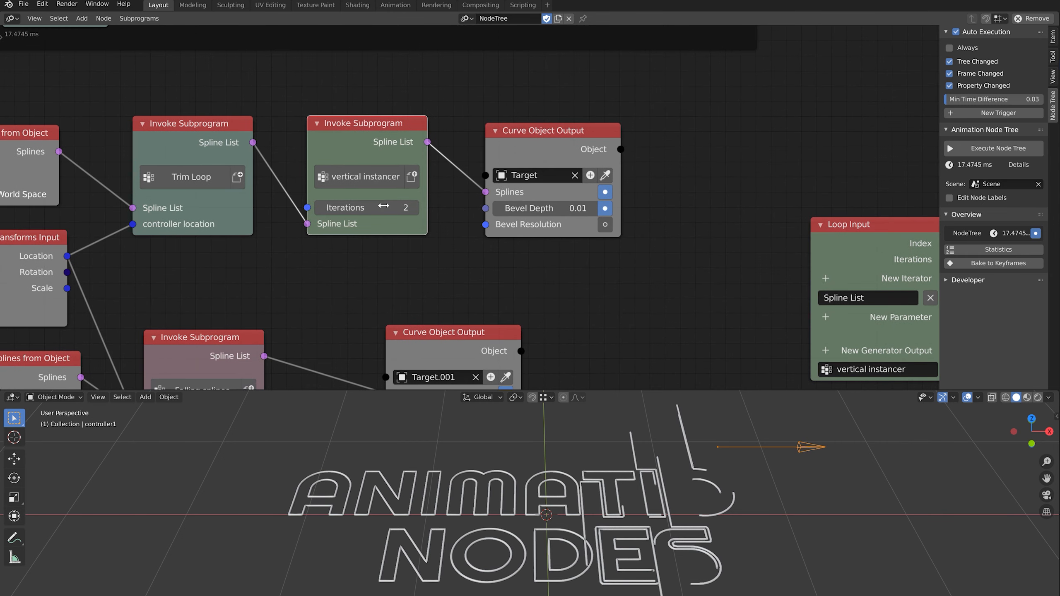
{"action": "left_click", "coordinate": [414, 208]}
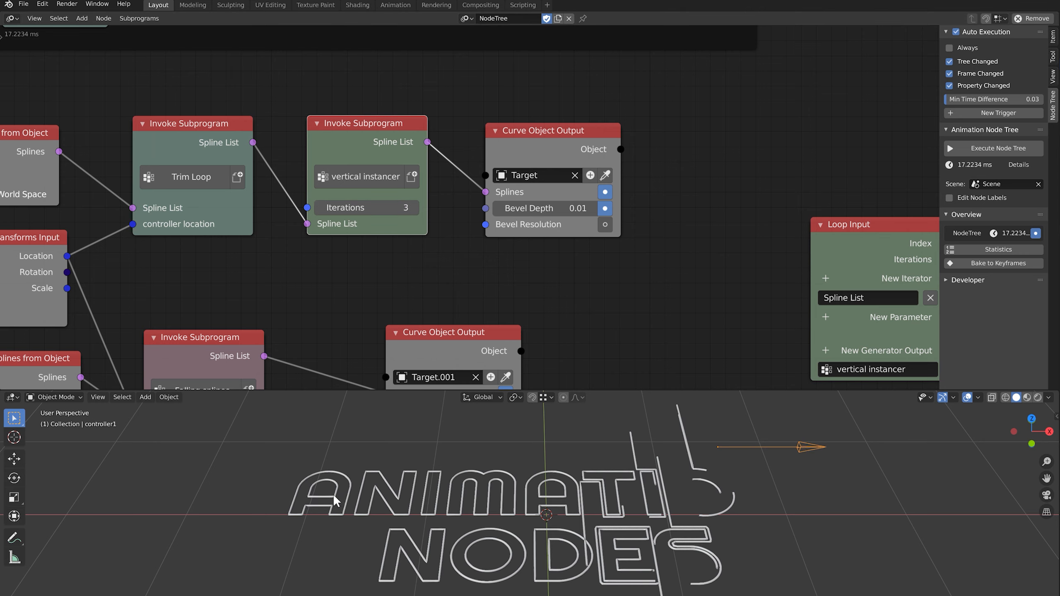
{"action": "middle_click_drag", "start_coordinate": [812, 204], "coordinate": [227, 136]}
{"action": "scroll", "coordinate": [464, 177], "scroll_direction": "down", "scroll_amount": 2}
{"action": "left_click_drag", "start_coordinate": [647, 192], "coordinate": [771, 183]}
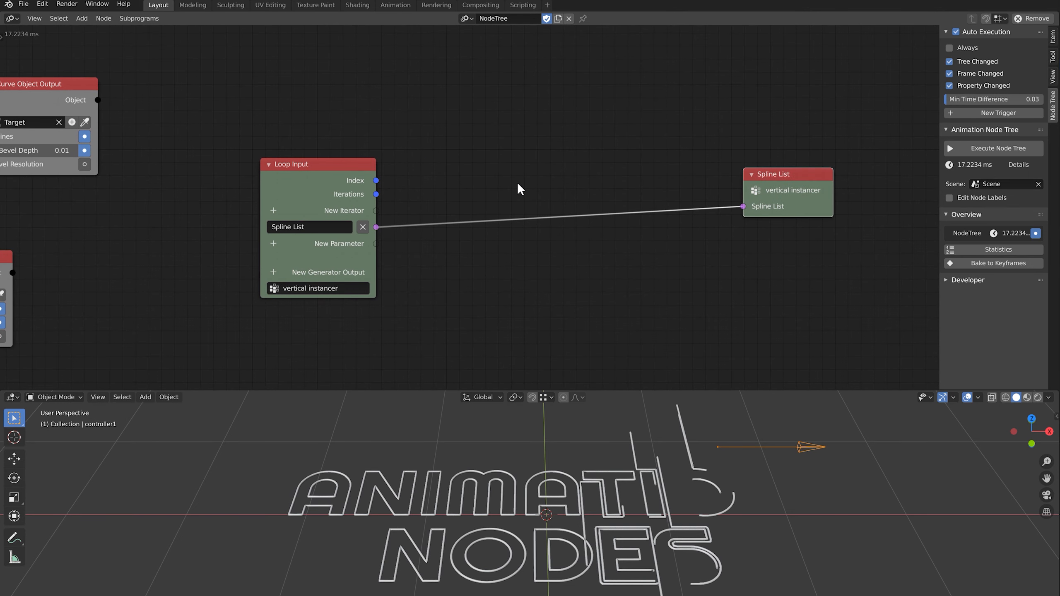
Drop a Replicate Spline node onto the loop link, using vector transformations
{"action": "key", "text": "shift+a"}
{"action": "mouse_move", "coordinate": [505, 170]}
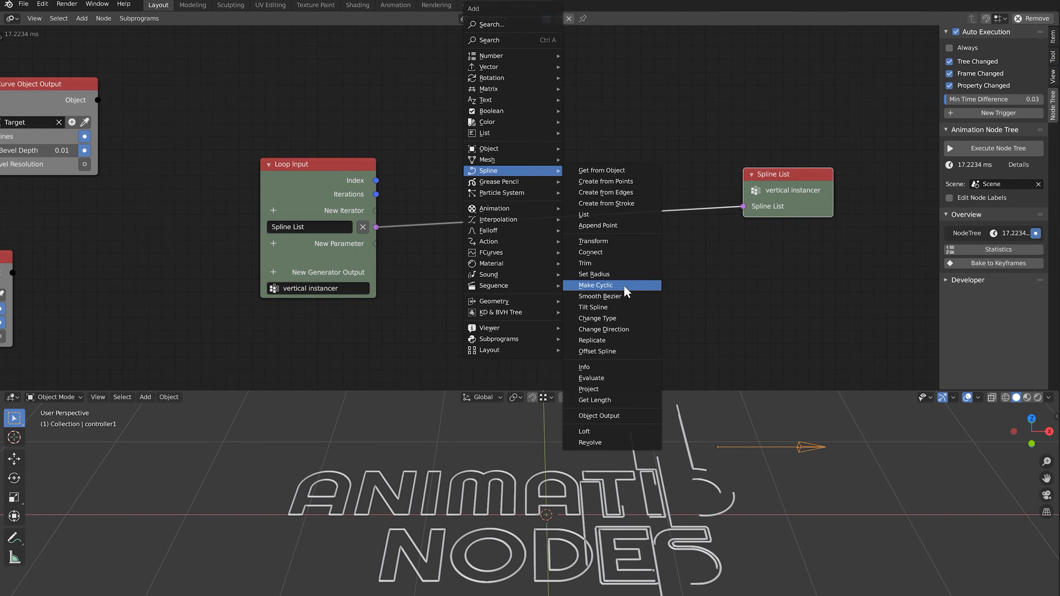
{"action": "left_click", "coordinate": [609, 340]}
{"action": "left_click", "coordinate": [575, 271]}
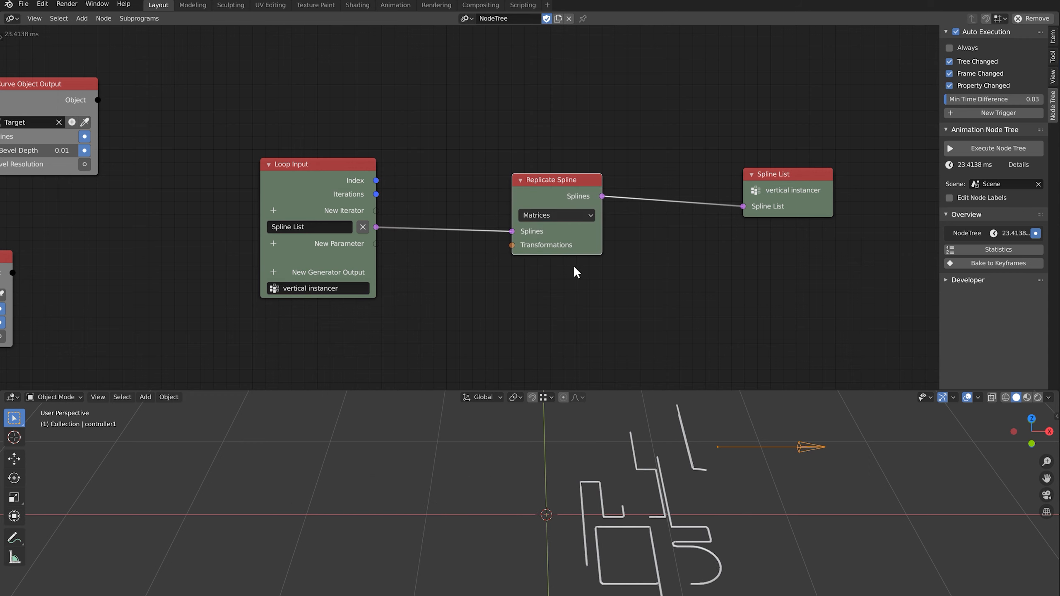
{"action": "left_click", "coordinate": [579, 210]}
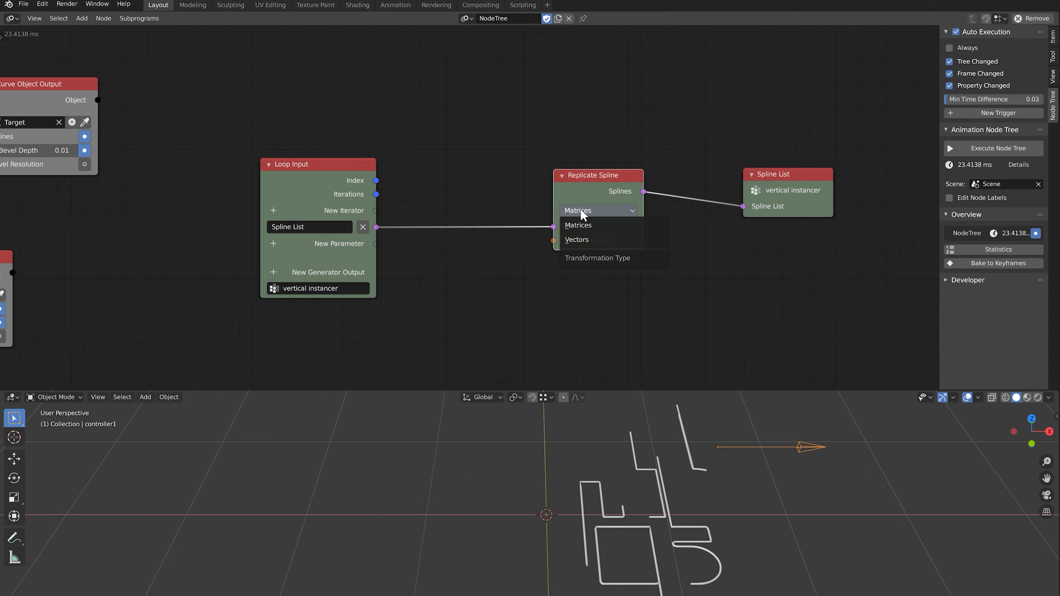
{"action": "left_click", "coordinate": [590, 239]}
{"action": "middle_click_drag", "start_coordinate": [580, 252], "coordinate": [586, 220]}
{"action": "scroll", "coordinate": [628, 187], "scroll_direction": "up", "scroll_amount": 2}
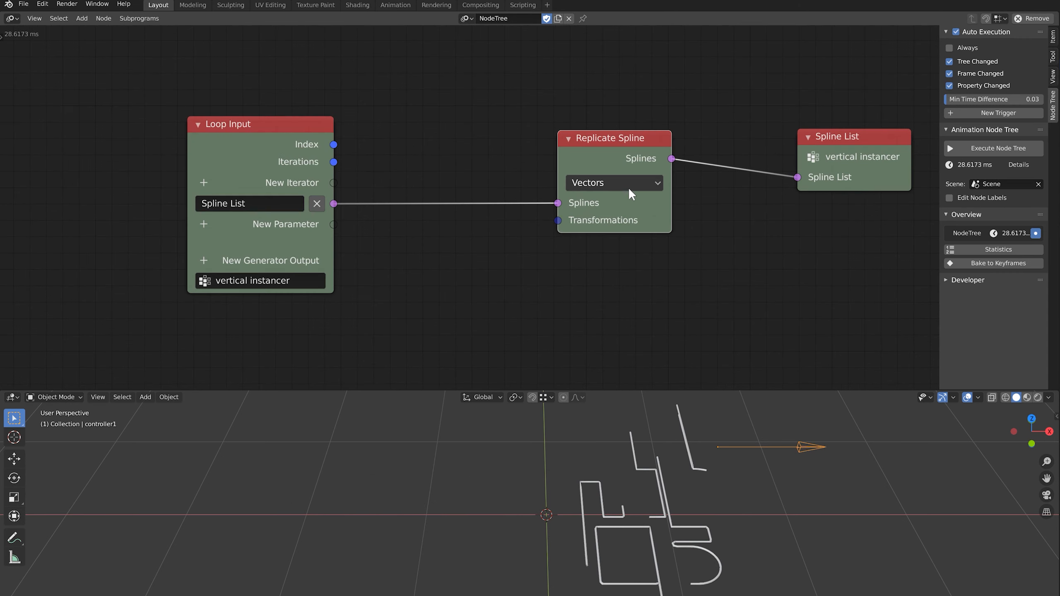
{"action": "scroll", "coordinate": [628, 187], "scroll_direction": "up", "scroll_amount": 1}
{"action": "middle_click_drag", "start_coordinate": [628, 187], "coordinate": [576, 195]}
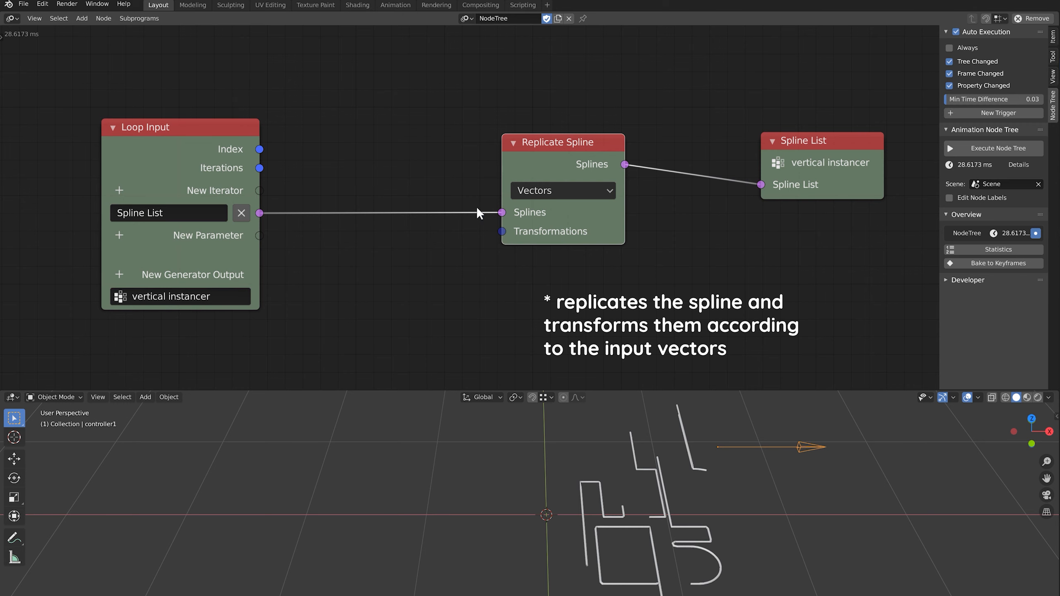
Add a Float Range with Iterations driving Amount and a Step of 0.03
{"action": "key", "text": "shift+a"}
{"action": "mouse_move", "coordinate": [387, 55]}
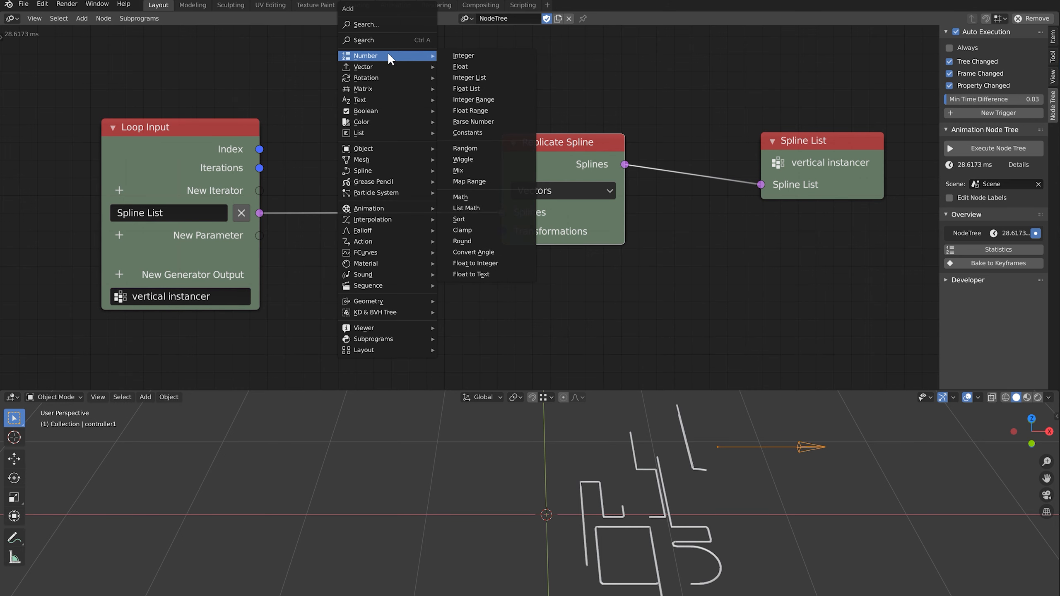
{"action": "left_click", "coordinate": [474, 110]}
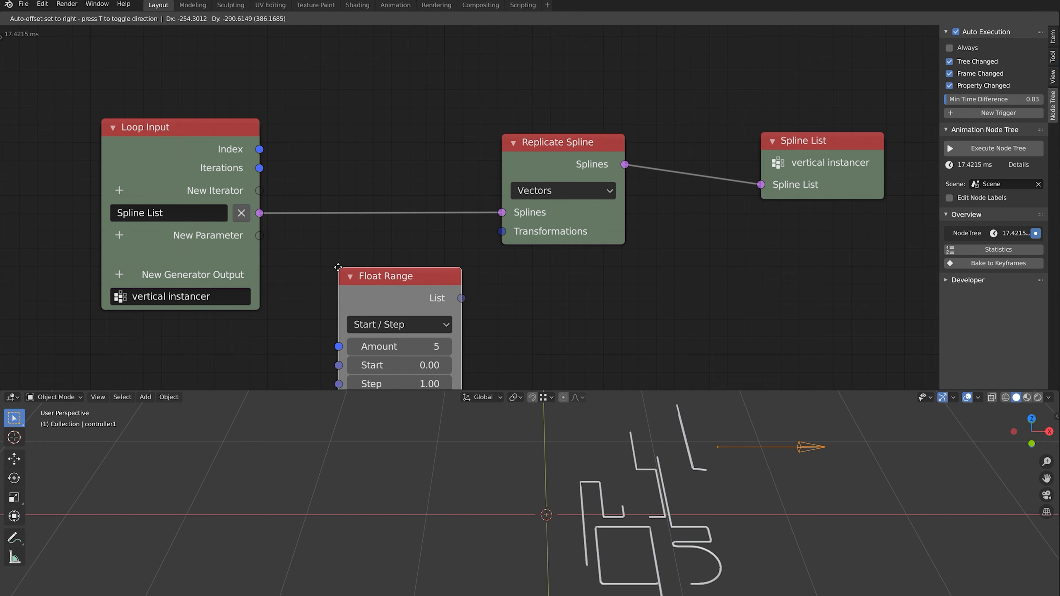
{"action": "left_click", "coordinate": [338, 268]}
{"action": "key", "text": "Home"}
{"action": "left_click_drag", "start_coordinate": [288, 92], "coordinate": [361, 257]}
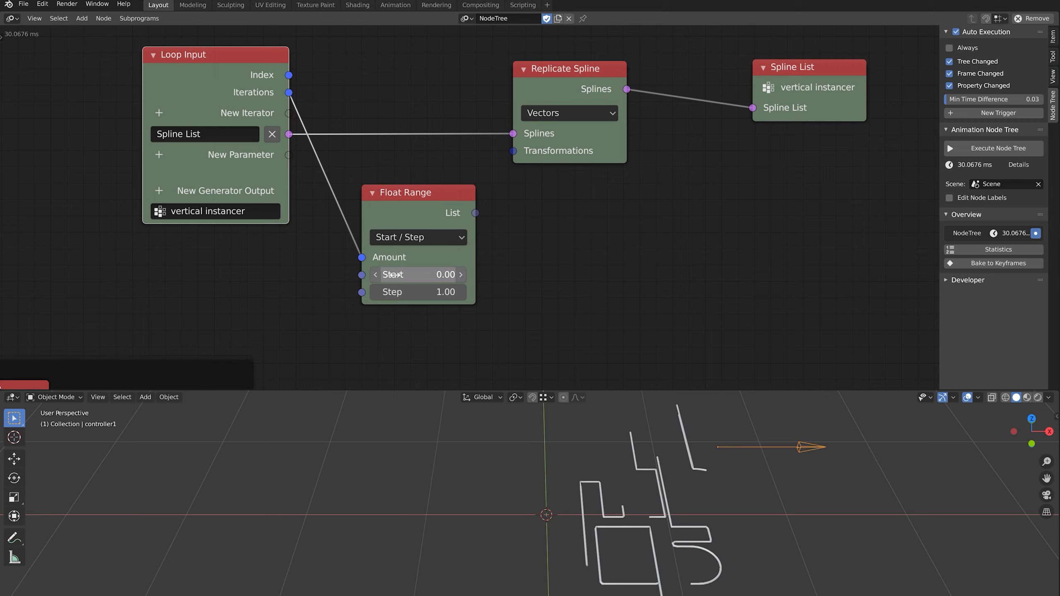
{"action": "left_click", "coordinate": [428, 292]}
{"action": "type", "text": "0.03"}
{"action": "key", "text": "Return"}
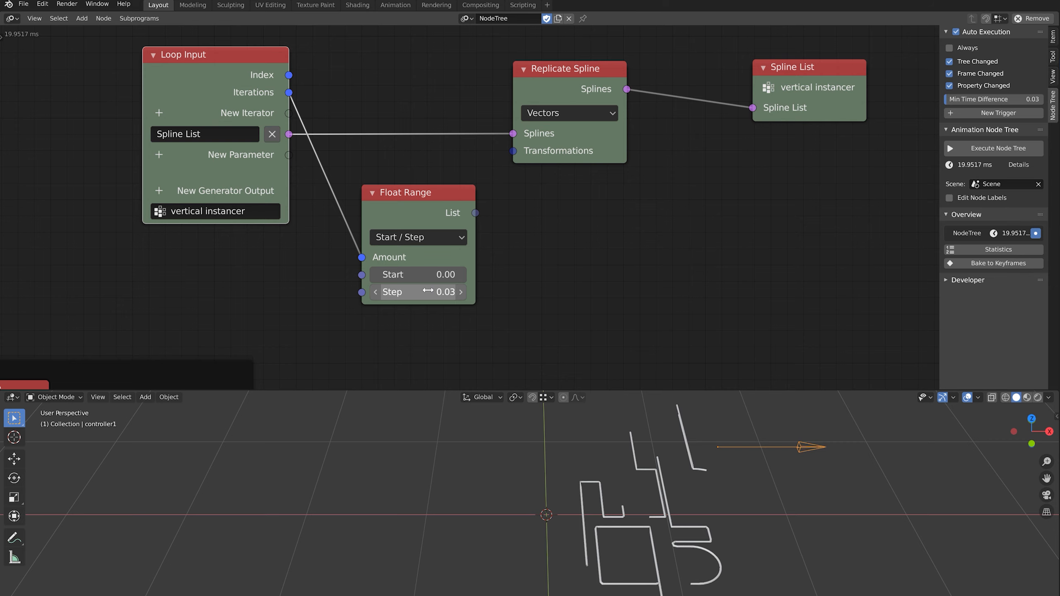
{"action": "left_click_drag", "start_coordinate": [410, 208], "coordinate": [586, 243]}
{"action": "scroll", "coordinate": [301, 315], "scroll_direction": "down", "scroll_amount": 1}
Attach a Viewer node beside Float Range to preview 0, 0.03, 0.06
{"action": "key", "text": "shift+a"}
{"action": "mouse_move", "coordinate": [573, 480]}
{"action": "left_click", "coordinate": [674, 476]}
{"action": "left_click", "coordinate": [517, 244]}
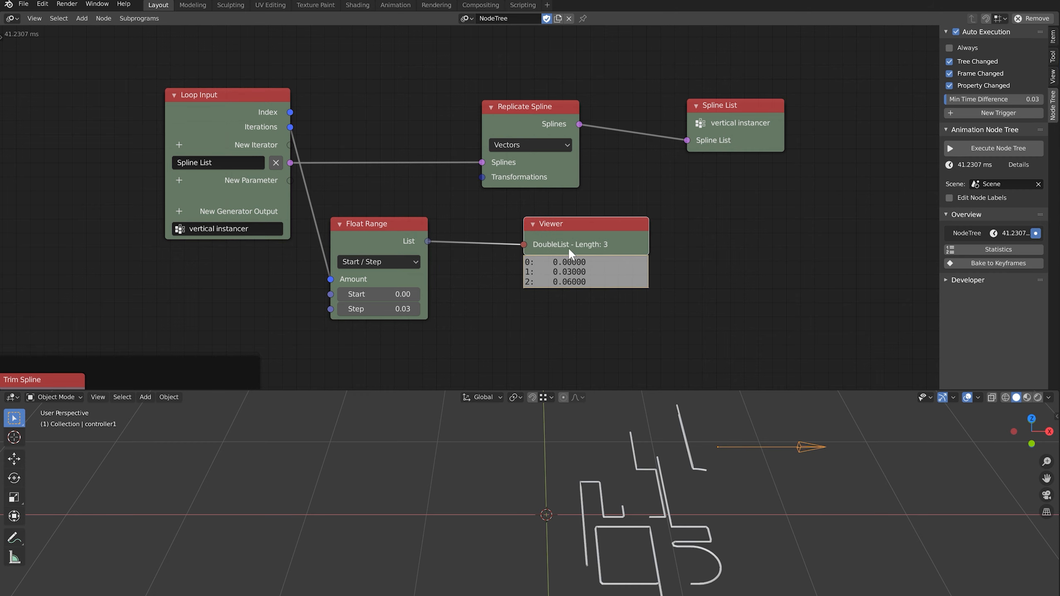
Add a Combine Vector node with the Float Range list plugged into Z
{"action": "key", "text": "shift+a"}
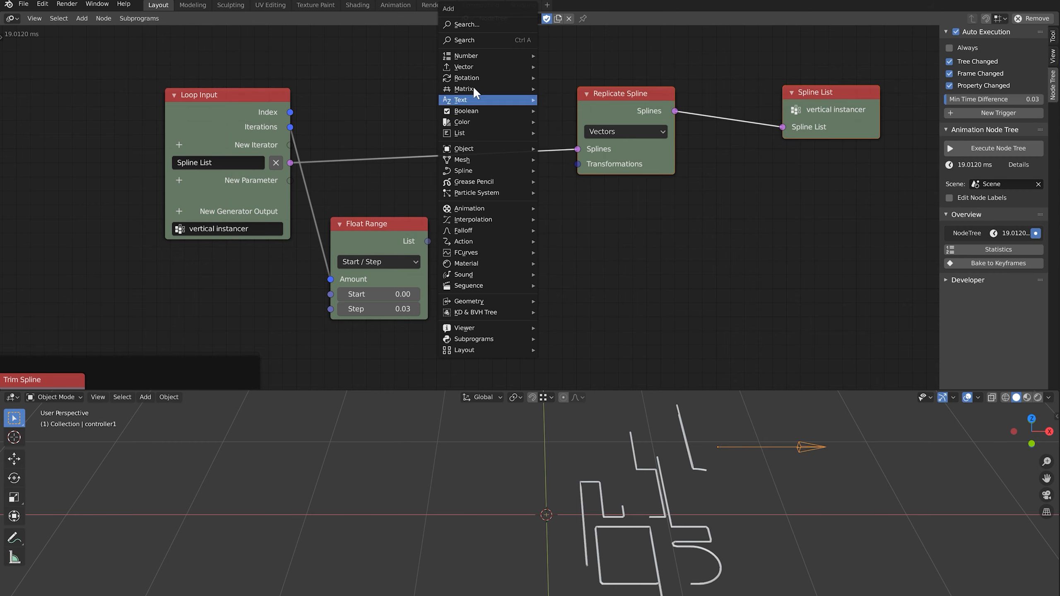
{"action": "mouse_move", "coordinate": [486, 66]}
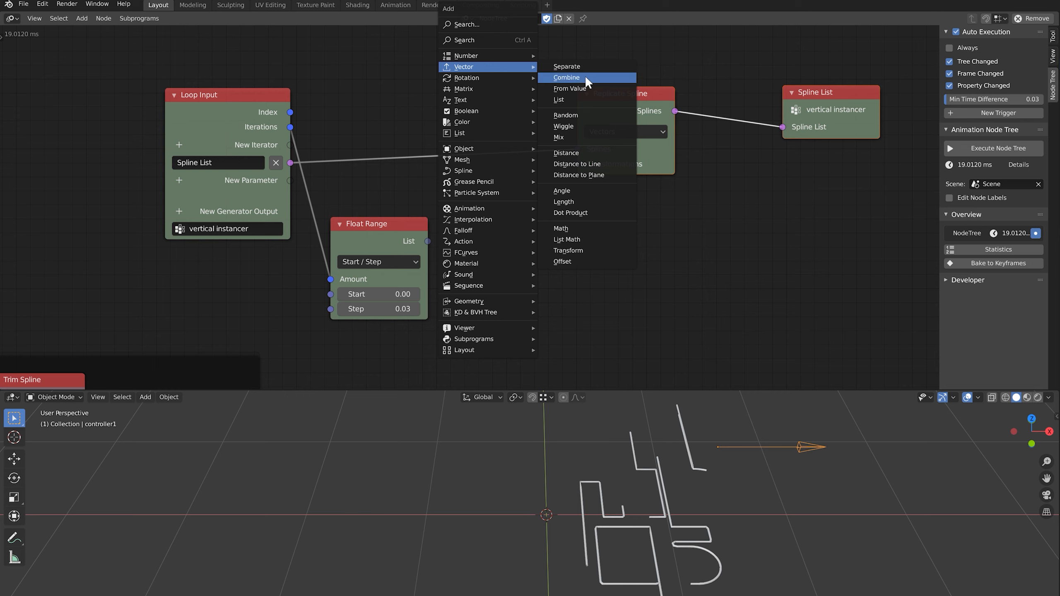
{"action": "left_click", "coordinate": [584, 78]}
{"action": "left_click", "coordinate": [514, 253]}
{"action": "left_click_drag", "start_coordinate": [434, 240], "coordinate": [443, 270]}
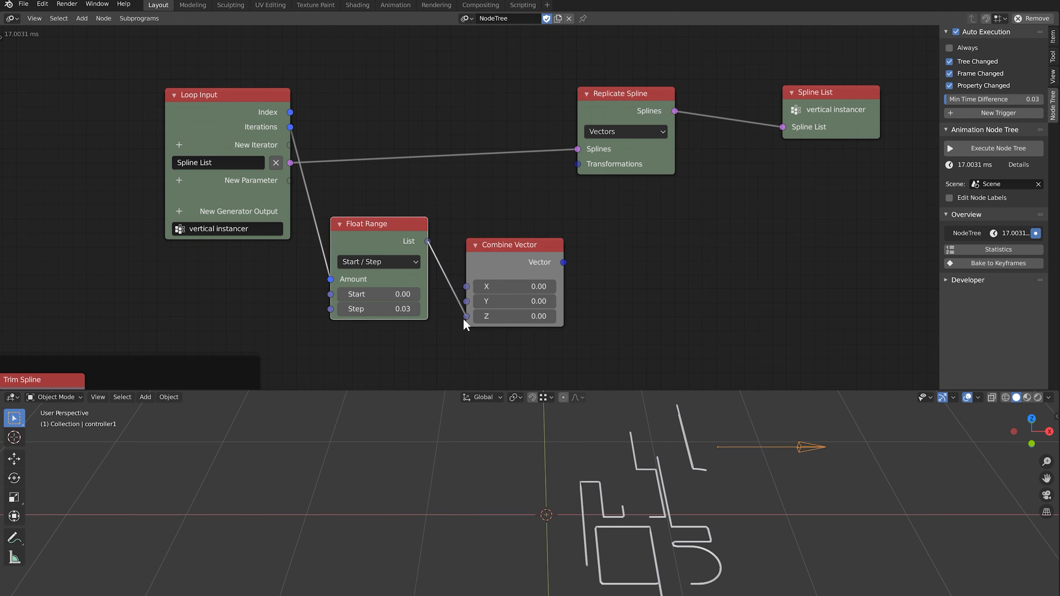
{"action": "left_click_drag", "start_coordinate": [464, 322], "coordinate": [466, 316]}
{"action": "left_click_drag", "start_coordinate": [507, 244], "coordinate": [498, 243]}
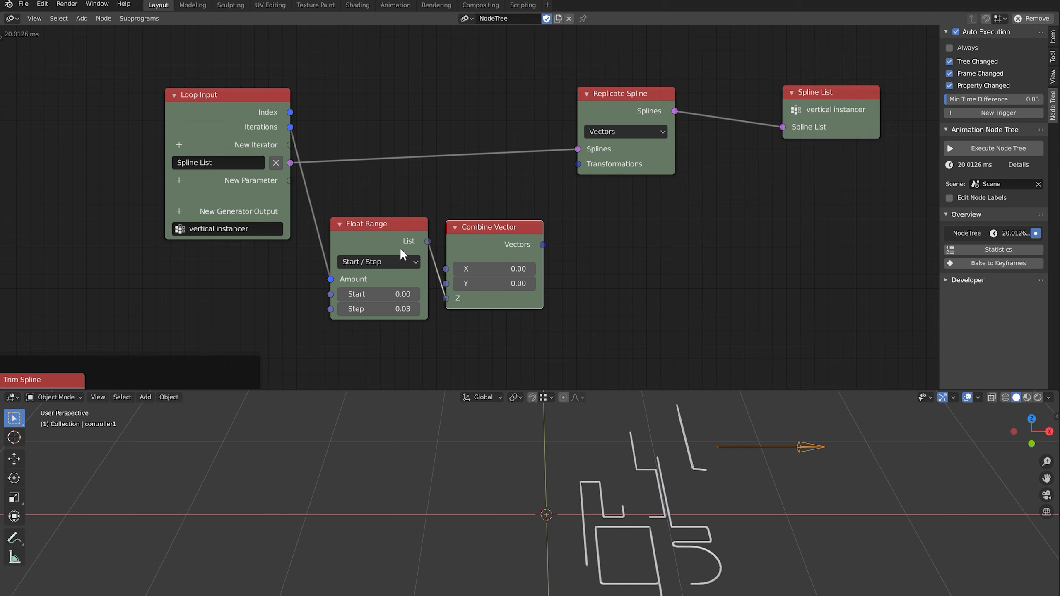
{"action": "middle_click_drag", "start_coordinate": [509, 242], "coordinate": [420, 263]}
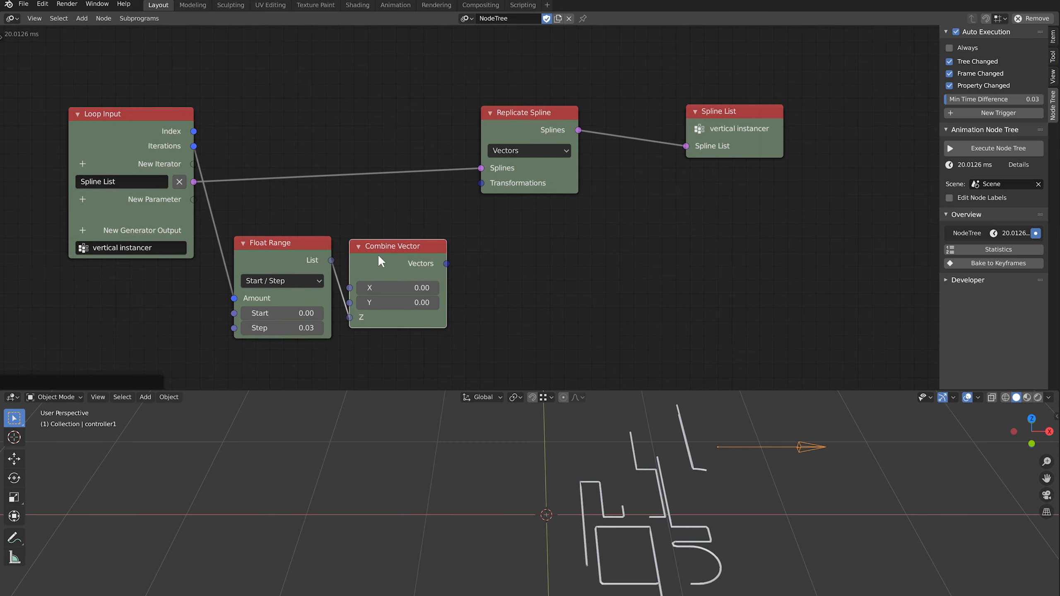
Feed the vectors into Replicate Spline's Transformations and view the stacked letter copies
{"action": "left_click_drag", "start_coordinate": [514, 124], "coordinate": [571, 121]}
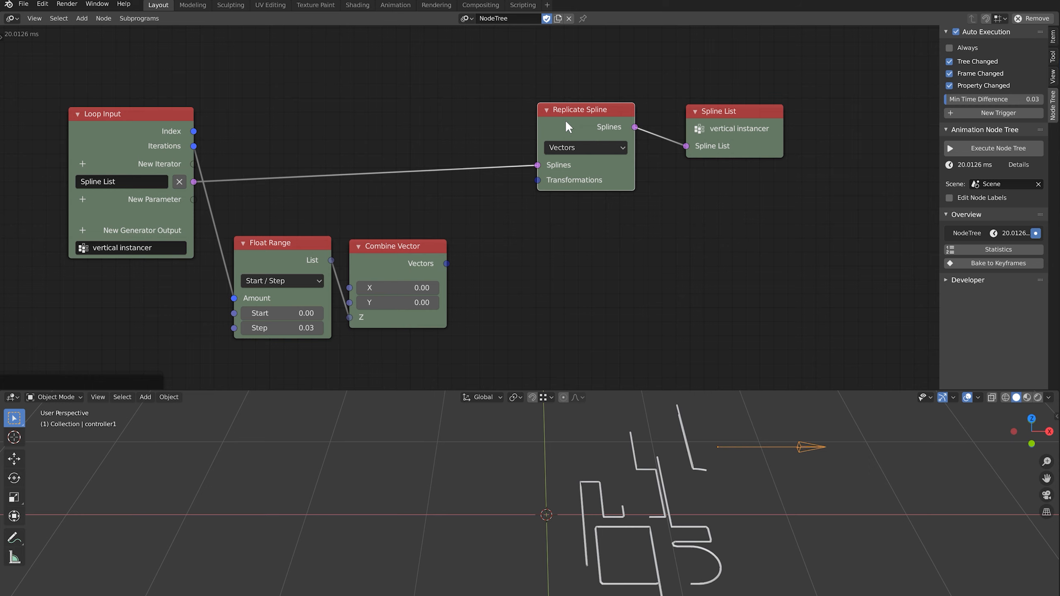
{"action": "left_click_drag", "start_coordinate": [446, 264], "coordinate": [537, 180]}
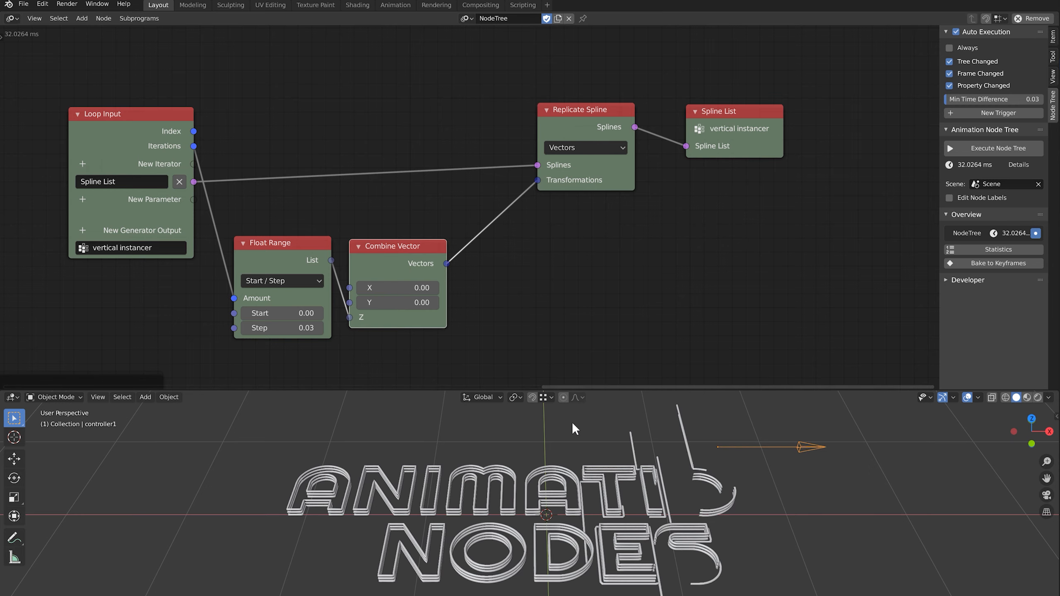
{"action": "middle_click_drag", "start_coordinate": [573, 429], "coordinate": [495, 505]}
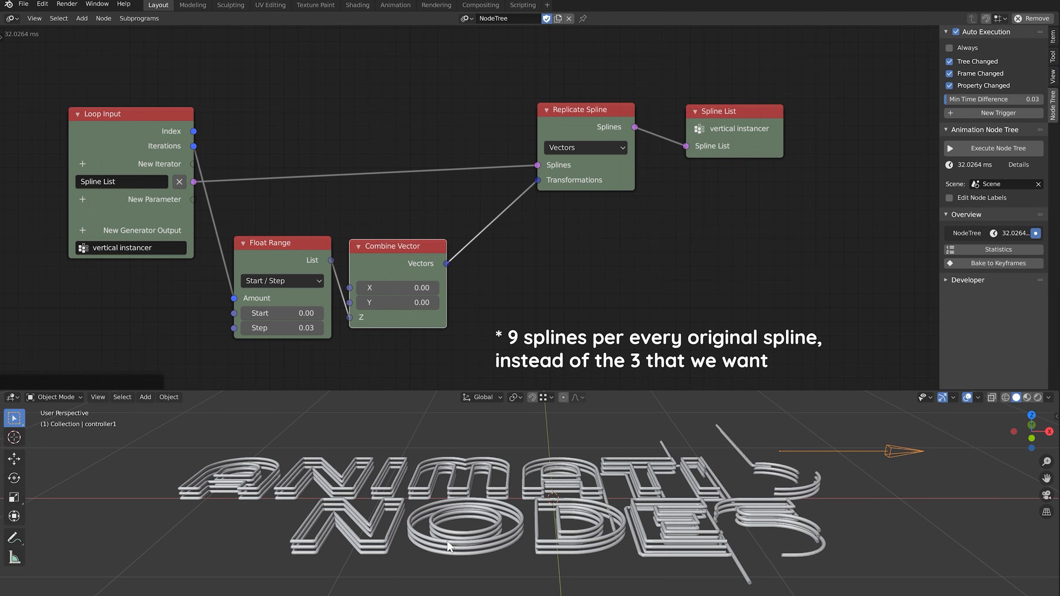
{"action": "left_click_drag", "start_coordinate": [490, 75], "coordinate": [827, 189]}
{"action": "left_click_drag", "start_coordinate": [608, 183], "coordinate": [691, 111]}
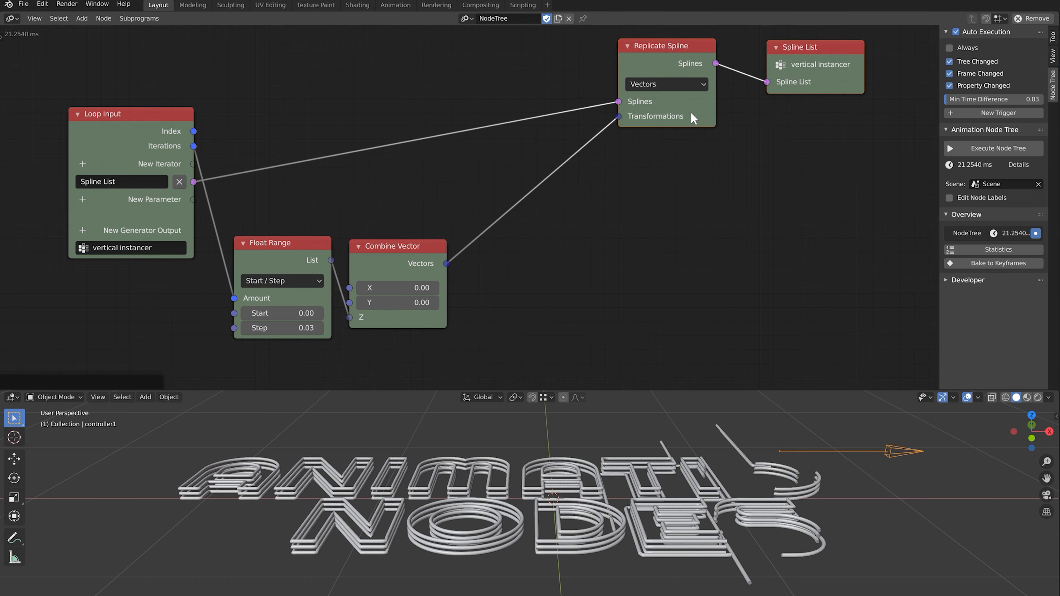
{"action": "key", "text": "shift+a"}
Add a collapsed Get List Element taking Vectors as List and the loop Index
{"action": "mouse_move", "coordinate": [548, 132]}
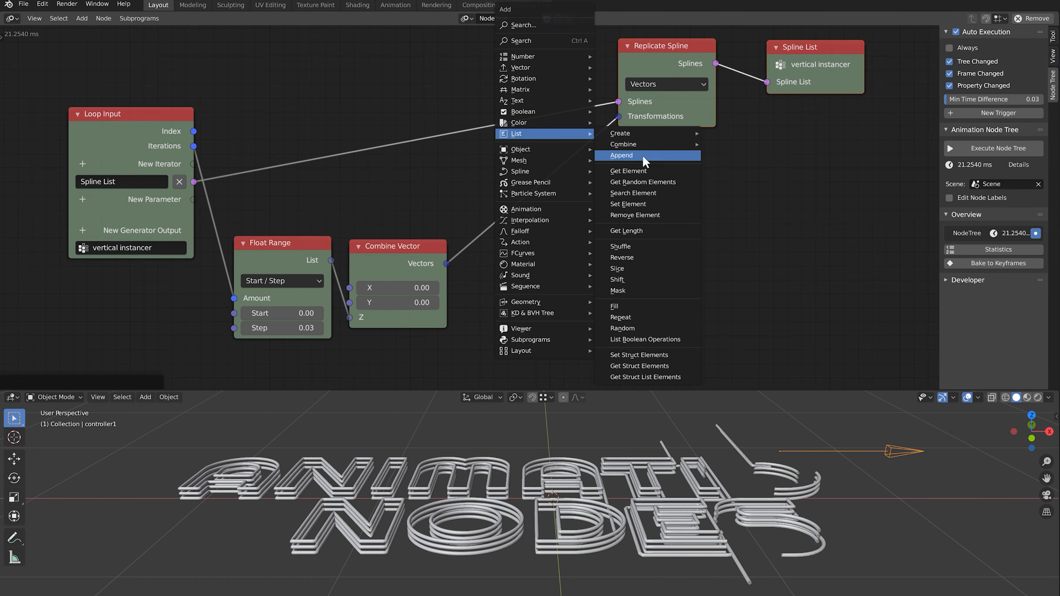
{"action": "left_click", "coordinate": [643, 171]}
{"action": "left_click", "coordinate": [447, 279]}
{"action": "left_click_drag", "start_coordinate": [447, 263], "coordinate": [501, 274]}
{"action": "left_click_drag", "start_coordinate": [194, 130], "coordinate": [501, 288]}
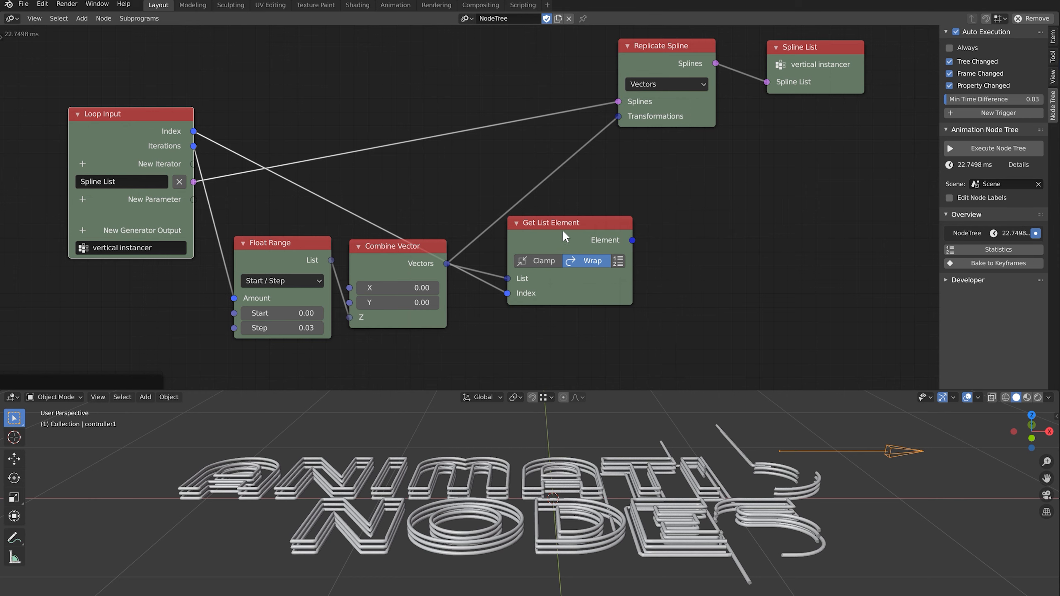
{"action": "left_click_drag", "start_coordinate": [562, 229], "coordinate": [399, 163]}
{"action": "middle_click_drag", "start_coordinate": [410, 176], "coordinate": [454, 221]}
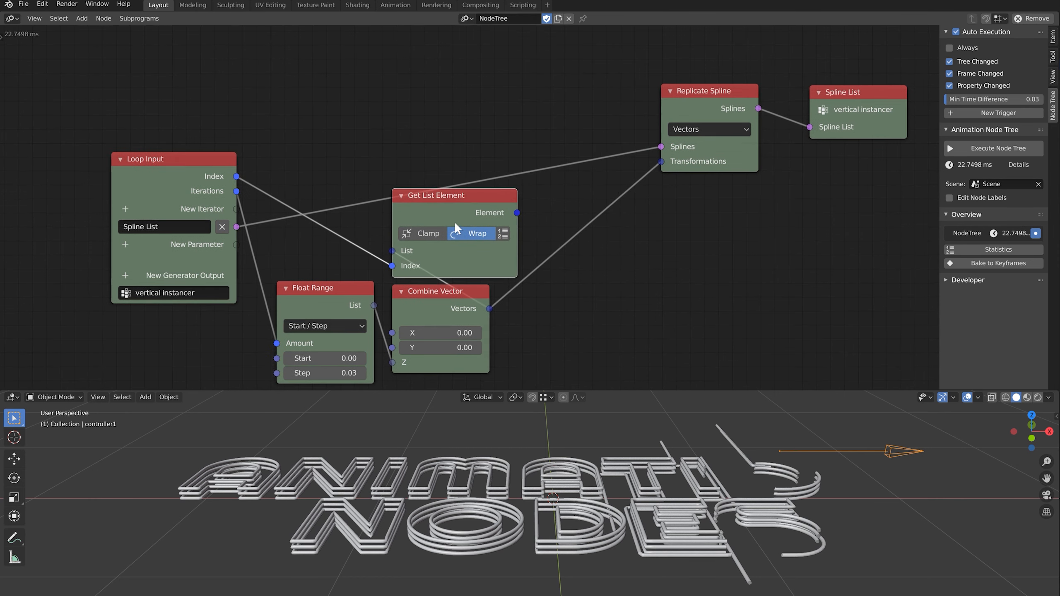
{"action": "left_click", "coordinate": [401, 196]}
{"action": "left_click_drag", "start_coordinate": [444, 193], "coordinate": [437, 255]}
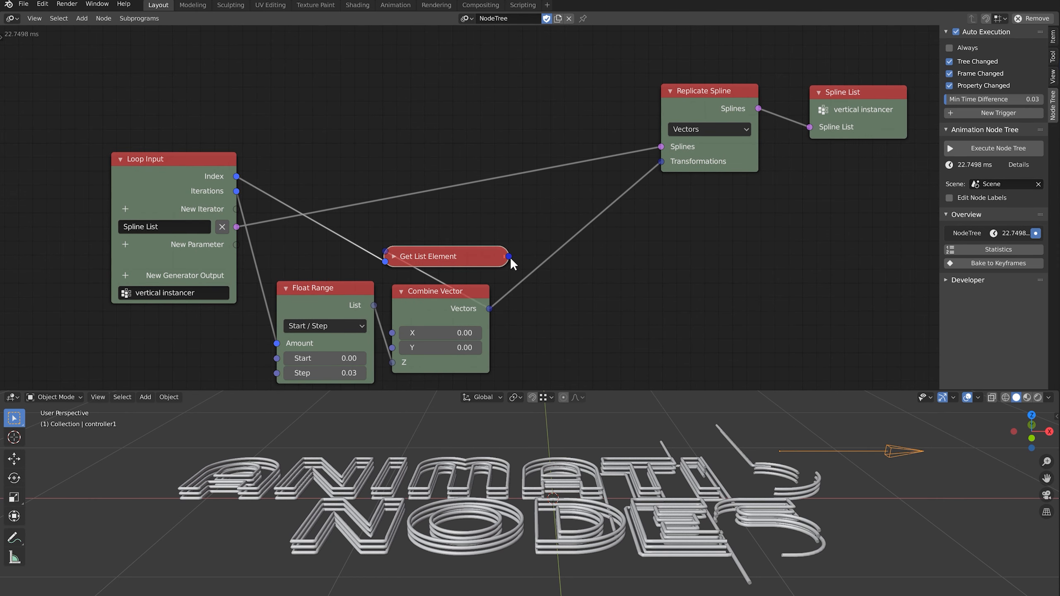
Route the picked vector through a collapsed Create Vector List into Transformations
{"action": "left_click_drag", "start_coordinate": [507, 257], "coordinate": [661, 162]}
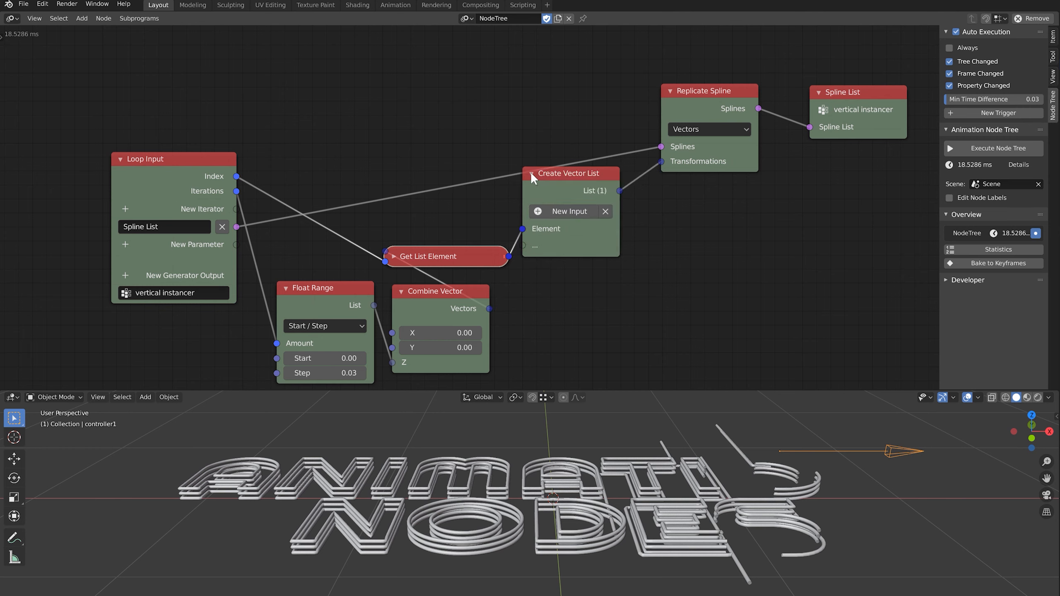
{"action": "left_click", "coordinate": [531, 174]}
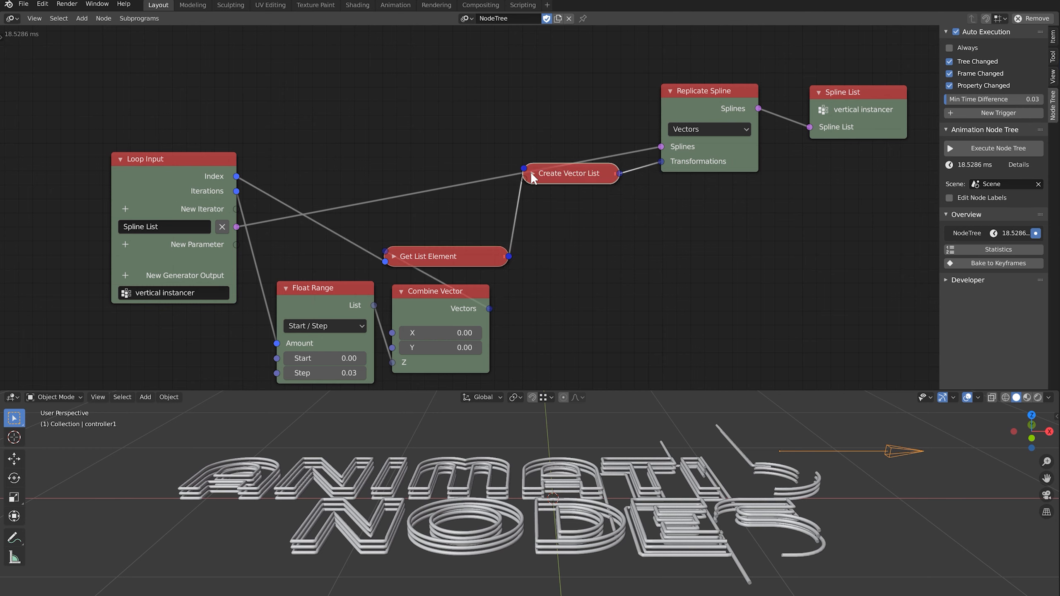
{"action": "left_click_drag", "start_coordinate": [531, 174], "coordinate": [455, 226]}
{"action": "middle_click_drag", "start_coordinate": [455, 225], "coordinate": [536, 219]}
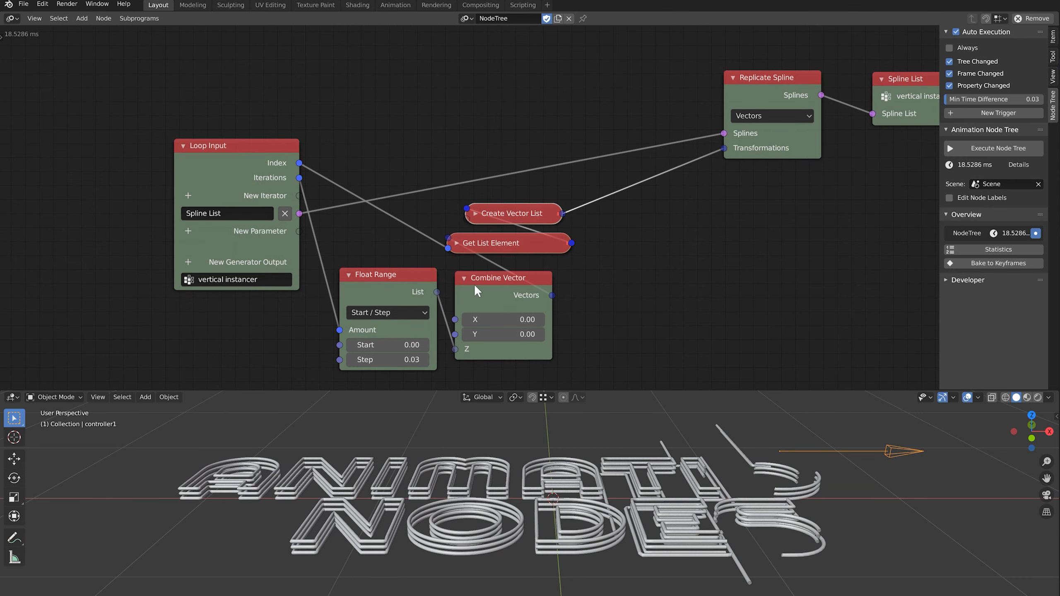
Inspect the stacked lettering, then box-select and shift the seven loop nodes right
{"action": "left_click_drag", "start_coordinate": [474, 284], "coordinate": [491, 282]}
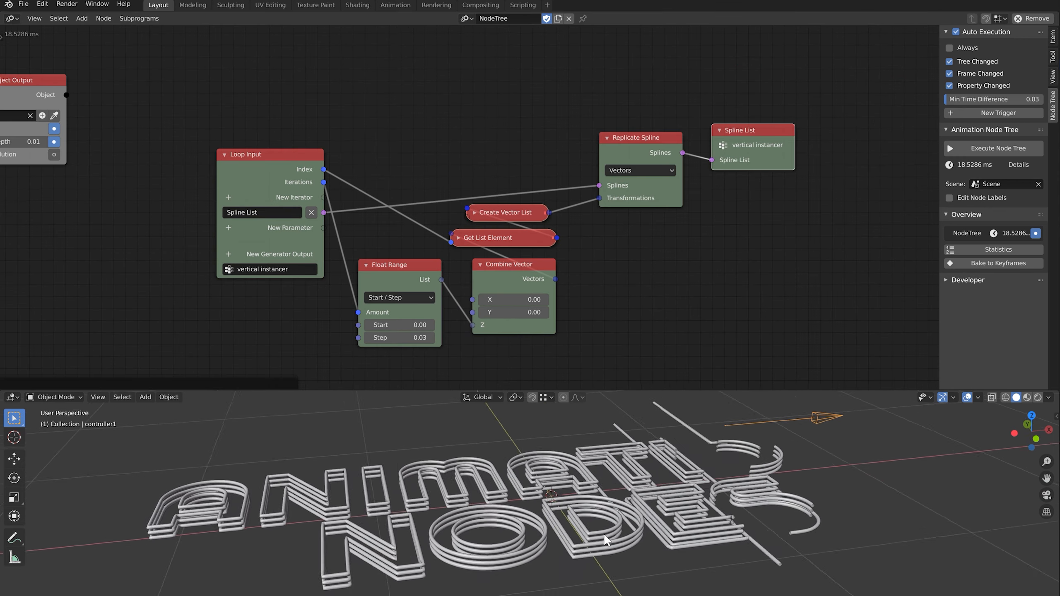
{"action": "middle_click_drag", "start_coordinate": [585, 539], "coordinate": [601, 549]}
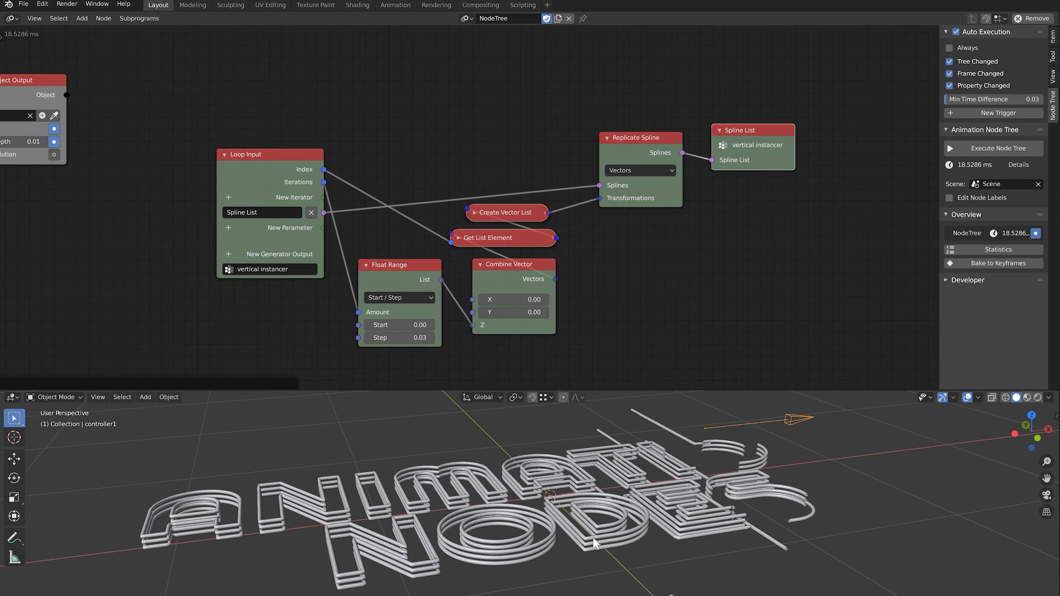
{"action": "middle_click_drag", "start_coordinate": [602, 539], "coordinate": [574, 488]}
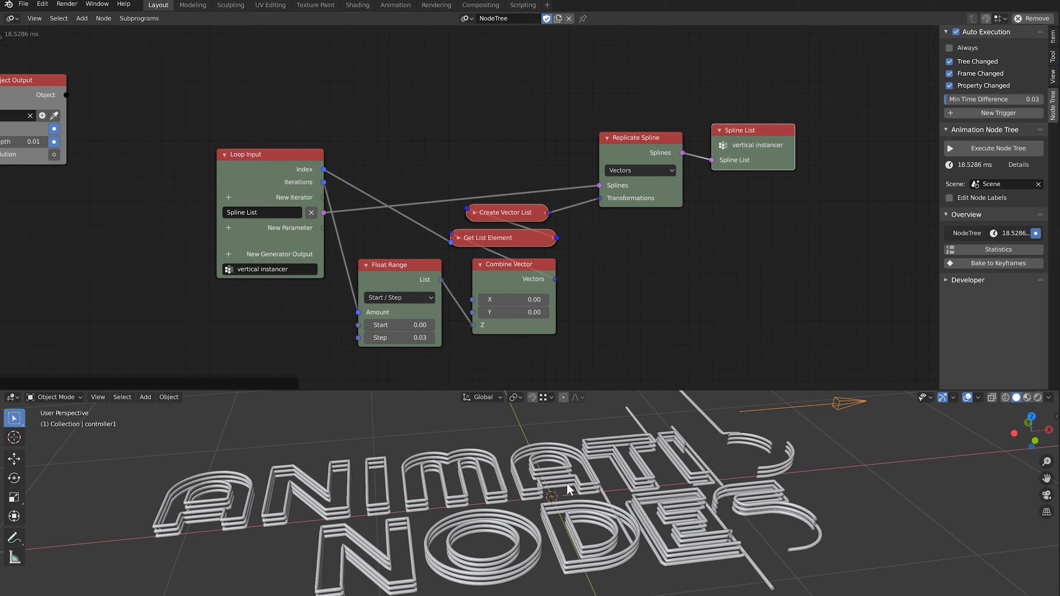
{"action": "scroll", "coordinate": [582, 263], "scroll_direction": "down", "scroll_amount": 2}
{"action": "left_click_drag", "start_coordinate": [311, 112], "coordinate": [735, 292]}
{"action": "key", "text": "g"}
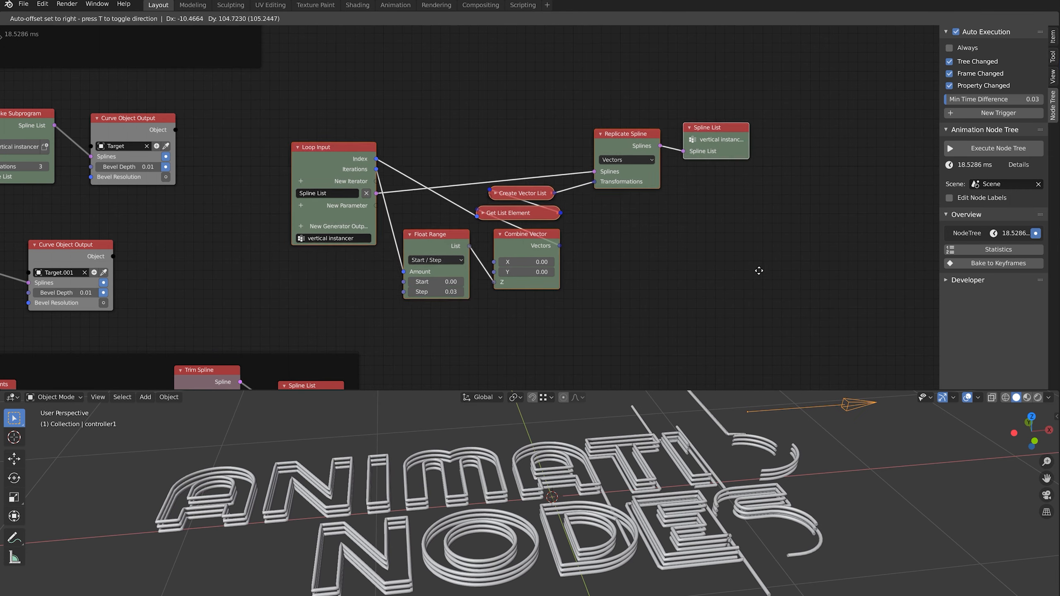
{"action": "left_click", "coordinate": [769, 268]}
Wrap the selected nodes in a frame labelled 'Vertical instancer' via Ctrl+J
{"action": "key", "text": "ctrl+j"}
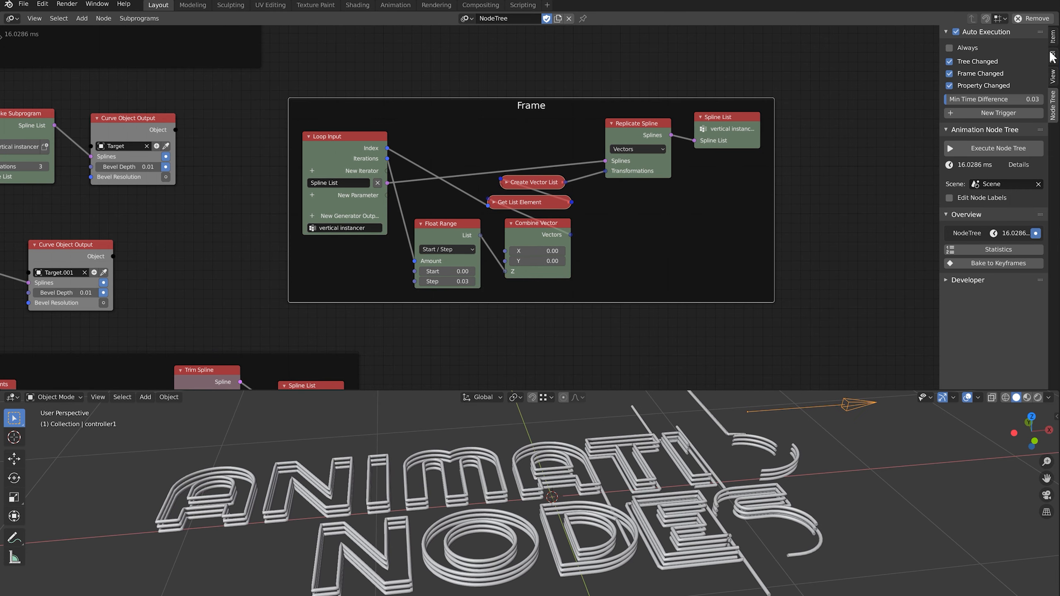
{"action": "left_click", "coordinate": [1052, 37]}
{"action": "left_click", "coordinate": [1005, 81]}
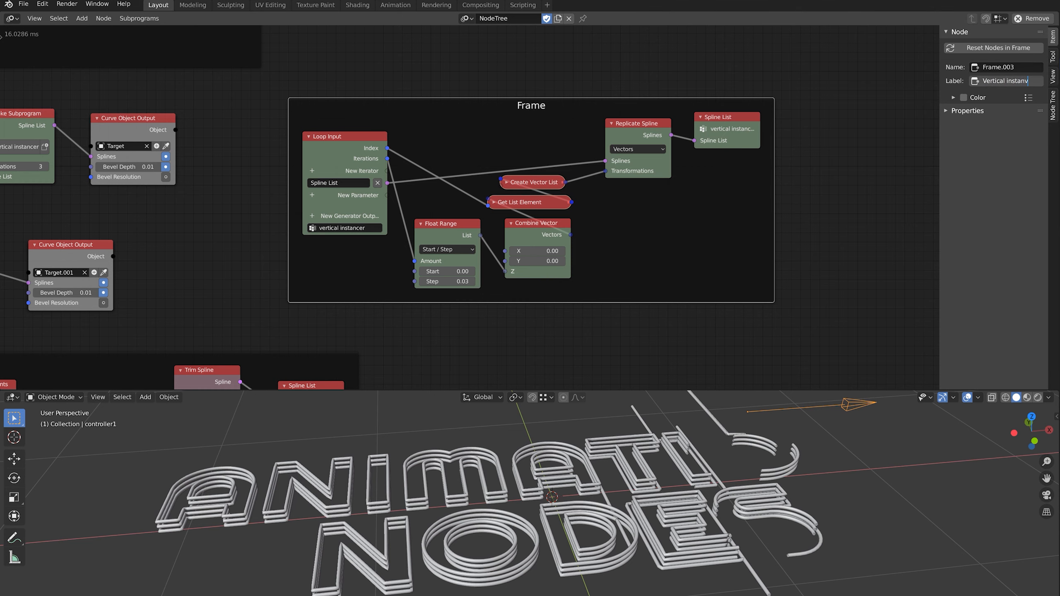
{"action": "type", "text": "Vertical instancer"}
{"action": "key", "text": "Return"}
{"action": "scroll", "coordinate": [394, 154], "scroll_direction": "up", "scroll_amount": 5, "text": "ctrl"}
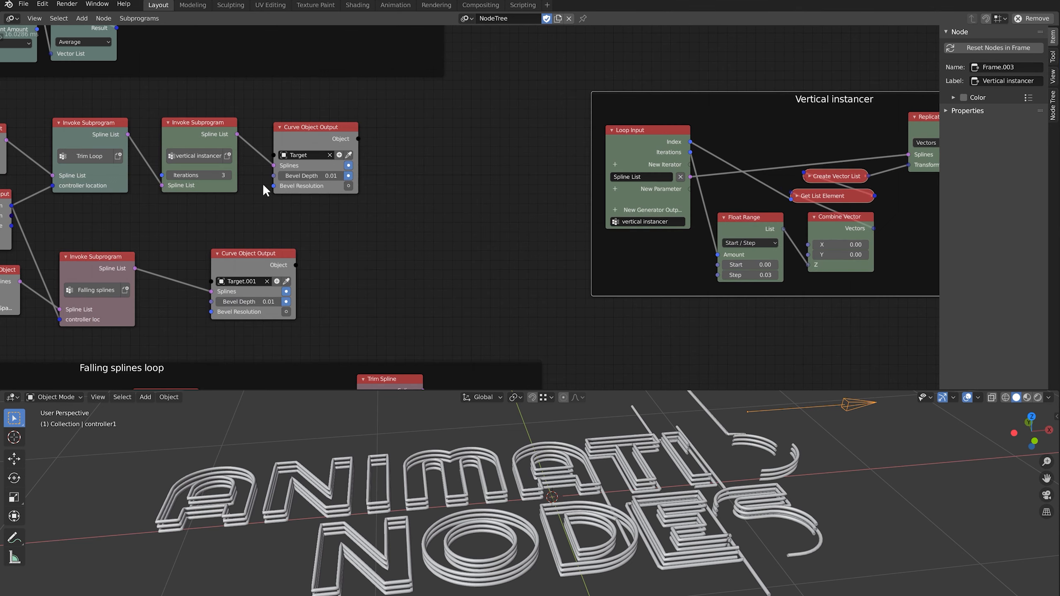
Raise the instancer's Iterations from 3 to 5 and drag the Spline List output further right
{"action": "left_click", "coordinate": [229, 176]}
{"action": "left_click", "coordinate": [229, 175]}
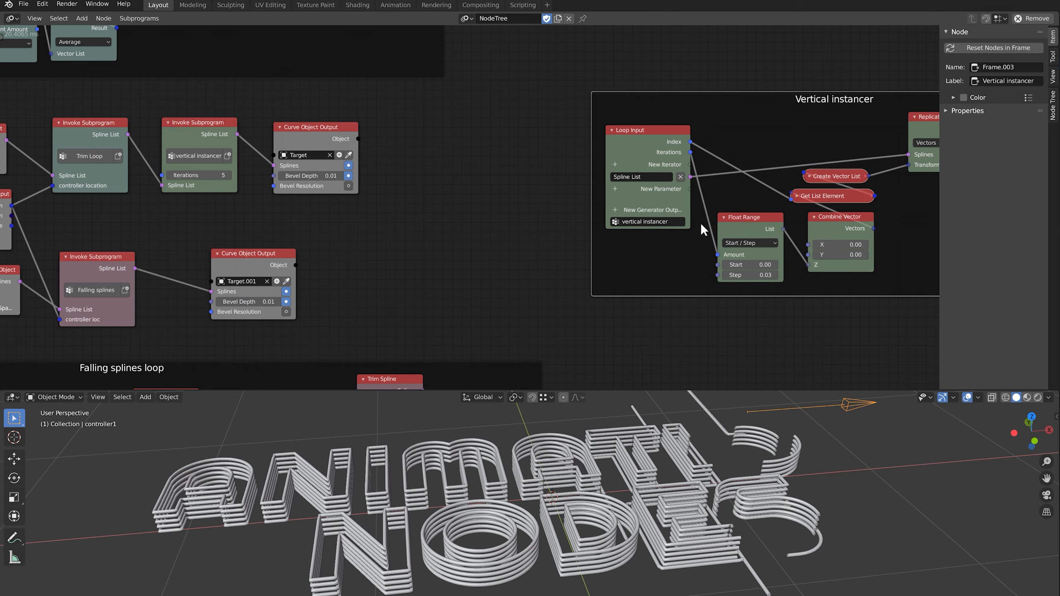
{"action": "middle_click_drag", "start_coordinate": [700, 226], "coordinate": [316, 218]}
{"action": "scroll", "coordinate": [316, 219], "scroll_direction": "up", "scroll_amount": 1}
{"action": "scroll", "coordinate": [555, 532], "scroll_direction": "up", "scroll_amount": 2}
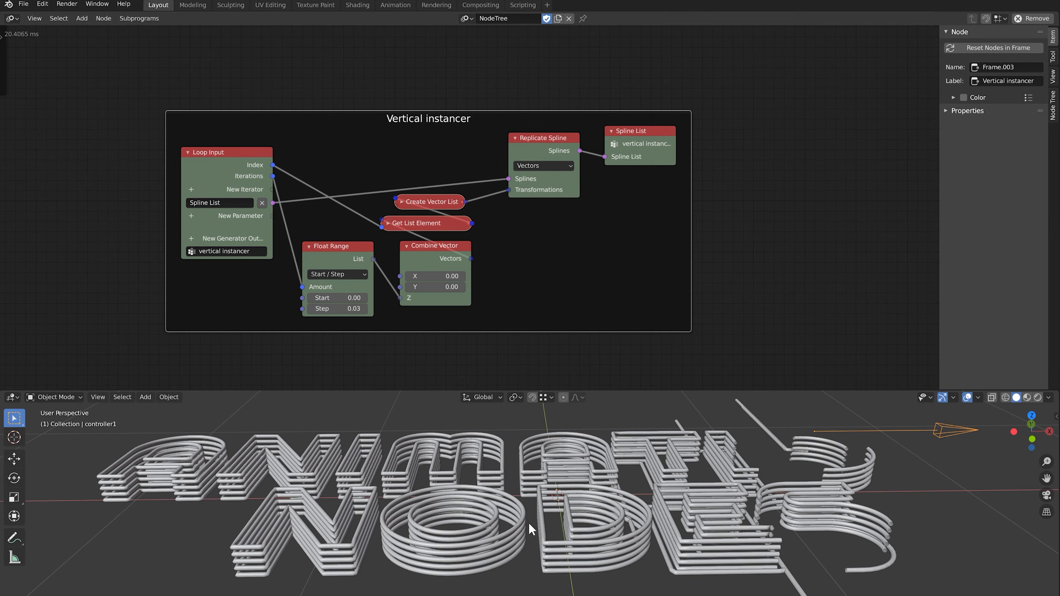
{"action": "scroll", "coordinate": [528, 522], "scroll_direction": "up", "scroll_amount": 4}
{"action": "scroll", "coordinate": [528, 518], "scroll_direction": "down", "scroll_amount": 2}
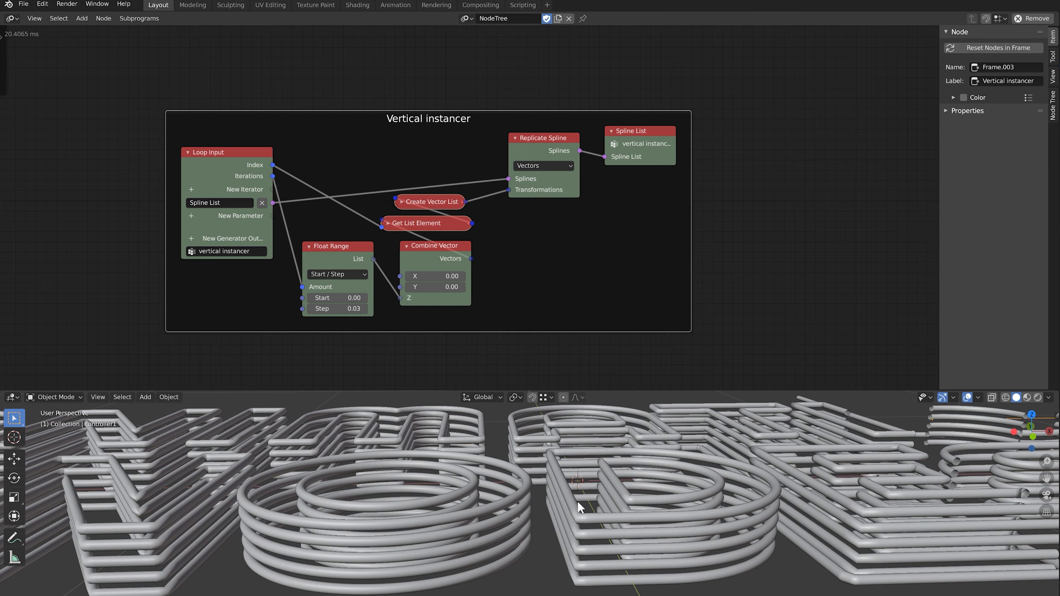
{"action": "middle_click_drag", "start_coordinate": [603, 220], "coordinate": [565, 241]}
{"action": "left_click_drag", "start_coordinate": [584, 164], "coordinate": [730, 166]}
Insert a Set Spline Radius node into the output link with radius 1.00
{"action": "key", "text": "shift+a"}
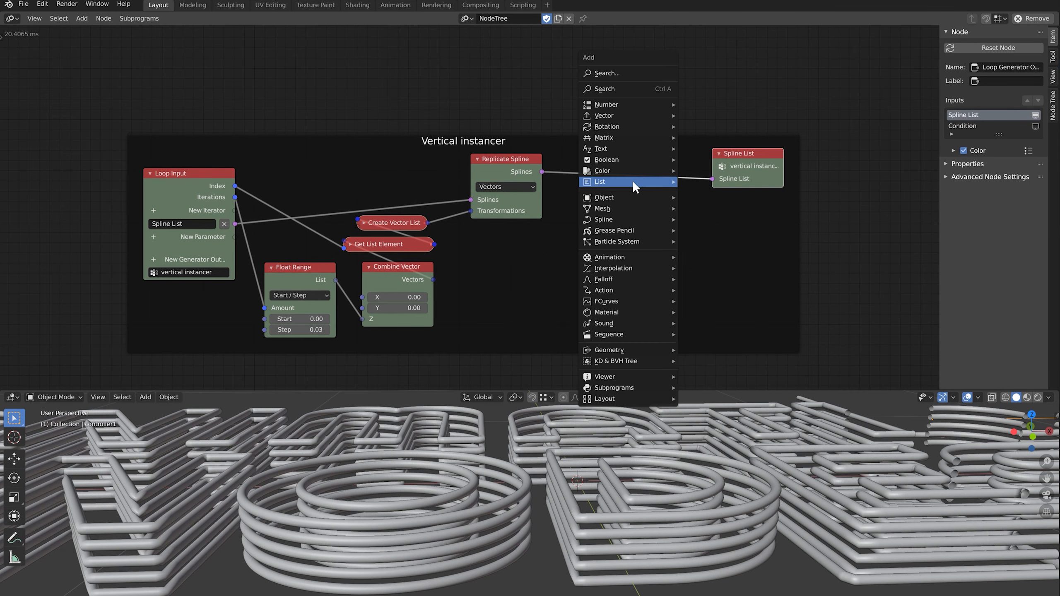
{"action": "mouse_move", "coordinate": [620, 214]}
{"action": "left_click", "coordinate": [734, 330]}
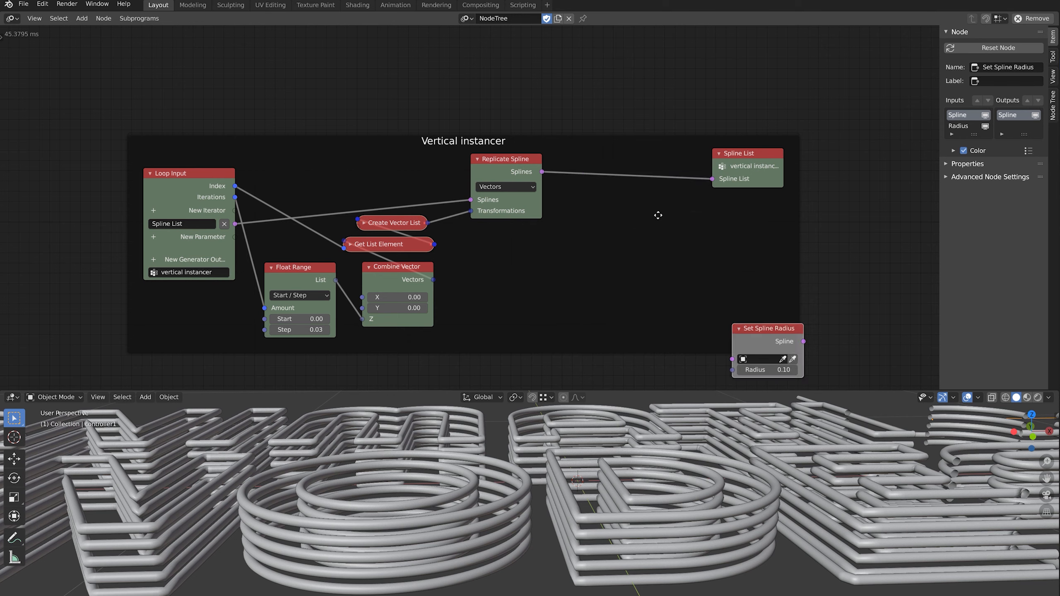
{"action": "left_click", "coordinate": [607, 171]}
{"action": "scroll", "coordinate": [631, 255], "scroll_direction": "down", "scroll_amount": 2}
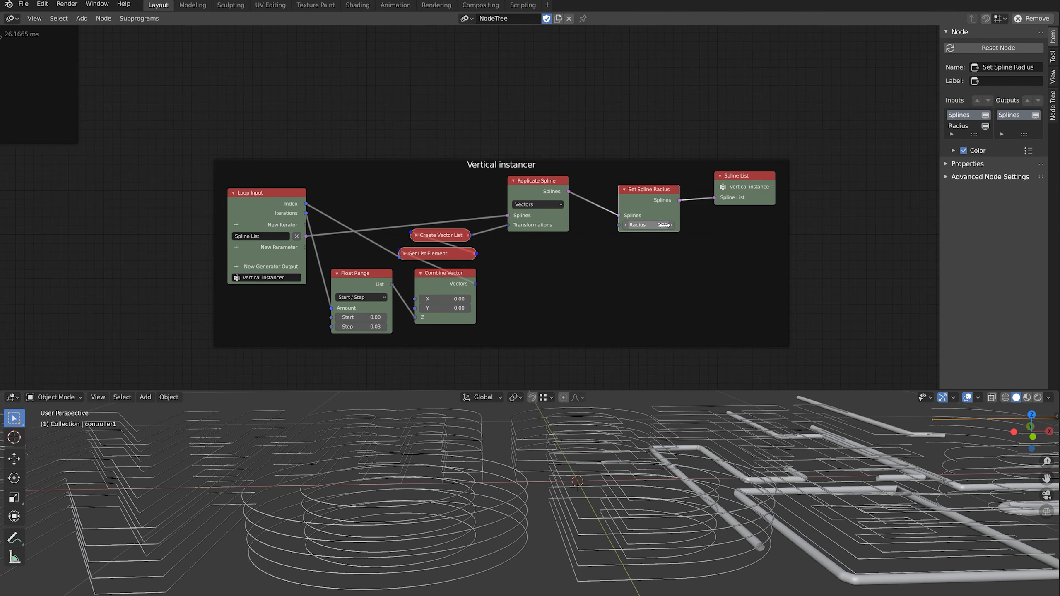
{"action": "key", "text": "Return"}
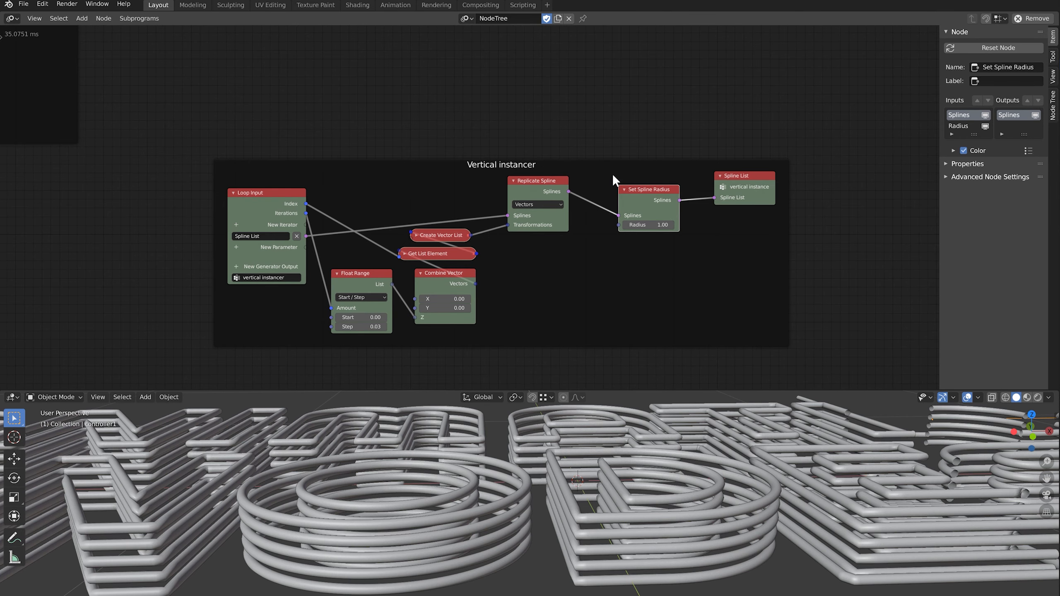
Add a Float Range node whose Amount comes from the loop's Iterations
{"action": "key", "text": "shift+a"}
{"action": "mouse_move", "coordinate": [584, 59]}
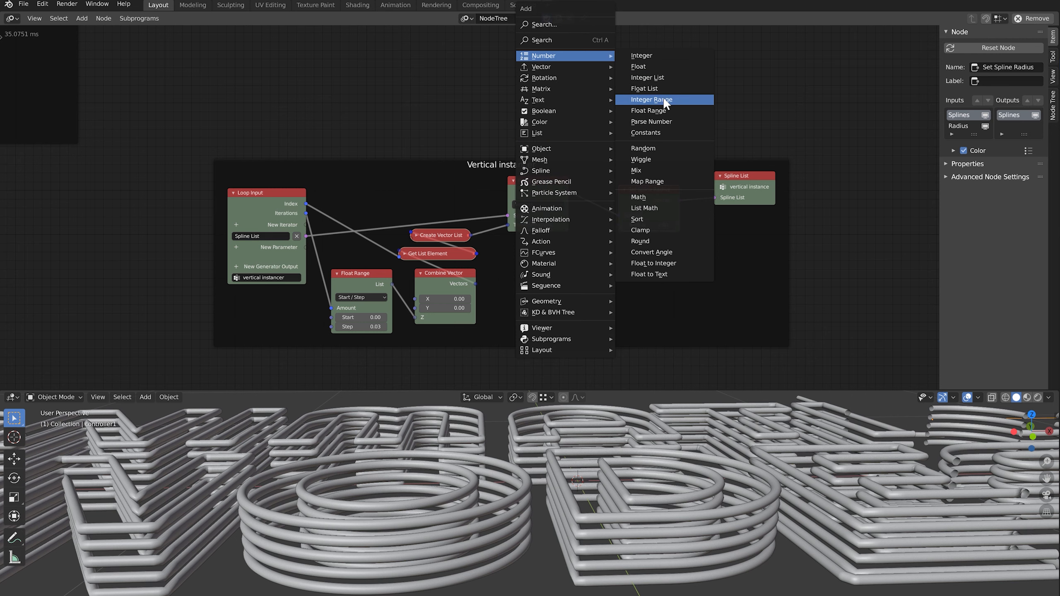
{"action": "left_click", "coordinate": [660, 108]}
{"action": "left_click", "coordinate": [590, 153]}
{"action": "scroll", "coordinate": [404, 217], "scroll_direction": "up", "scroll_amount": 1}
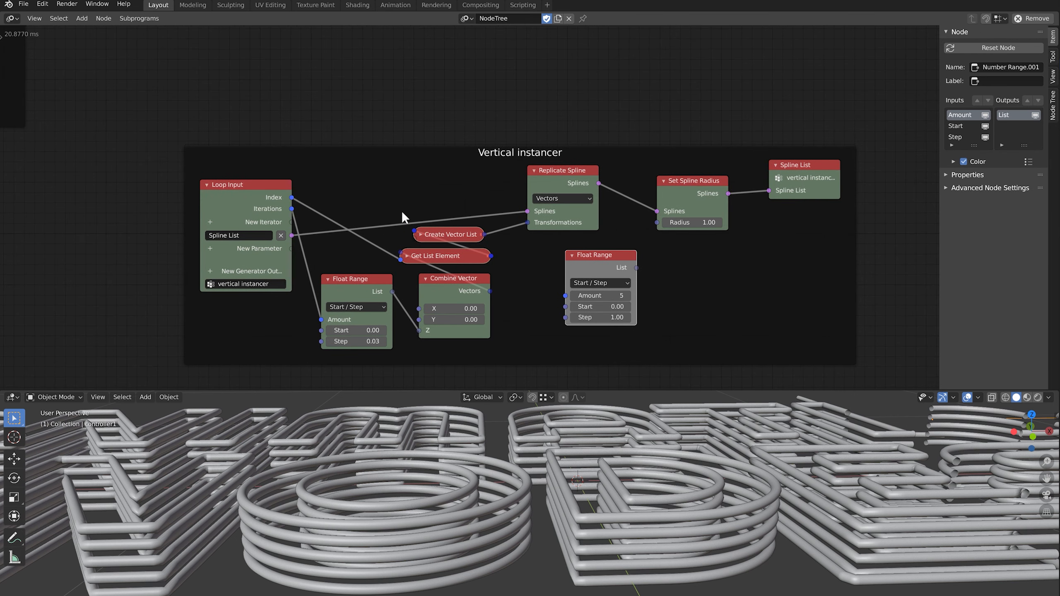
{"action": "left_click_drag", "start_coordinate": [292, 209], "coordinate": [566, 296]}
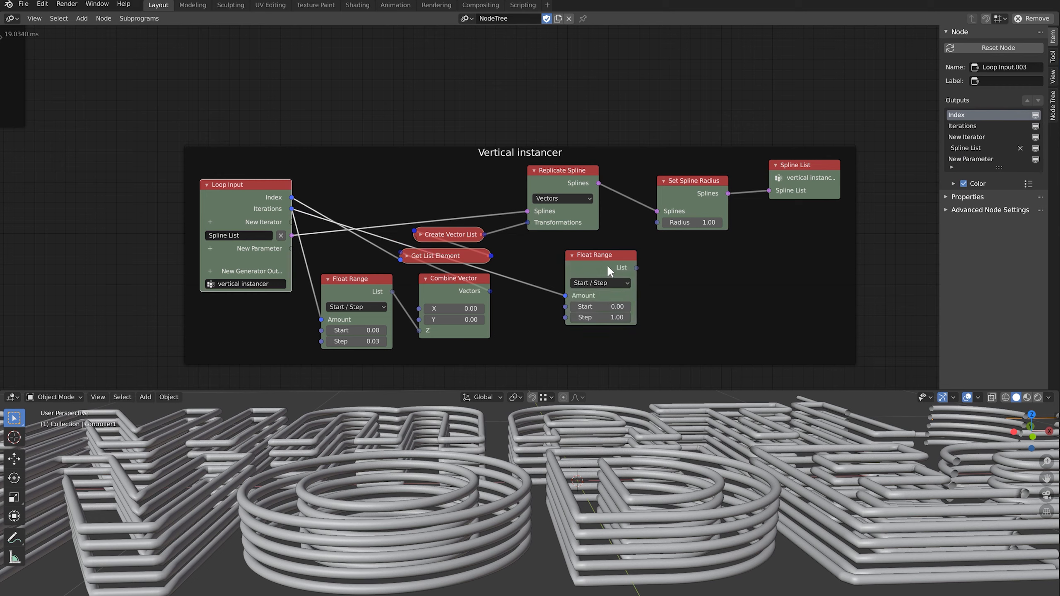
{"action": "left_click_drag", "start_coordinate": [607, 266], "coordinate": [558, 252]}
{"action": "left_click", "coordinate": [558, 251]}
Switch the Float Range to Start/Stop mode, running from 1.0 to 0.3
{"action": "scroll", "coordinate": [521, 259], "scroll_direction": "up", "scroll_amount": 2}
{"action": "left_click", "coordinate": [498, 257]}
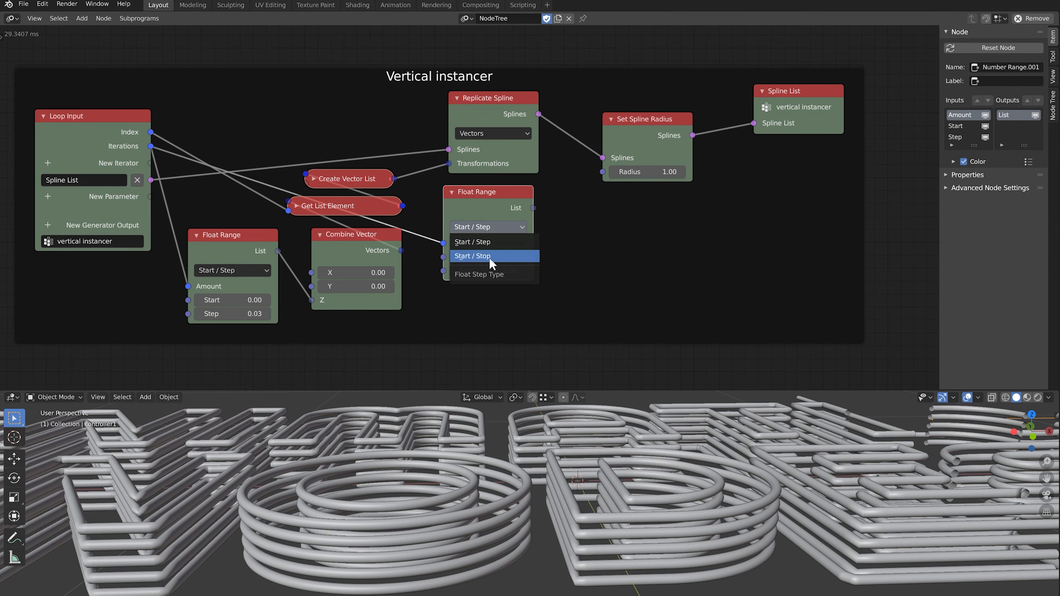
{"action": "left_click", "coordinate": [488, 267]}
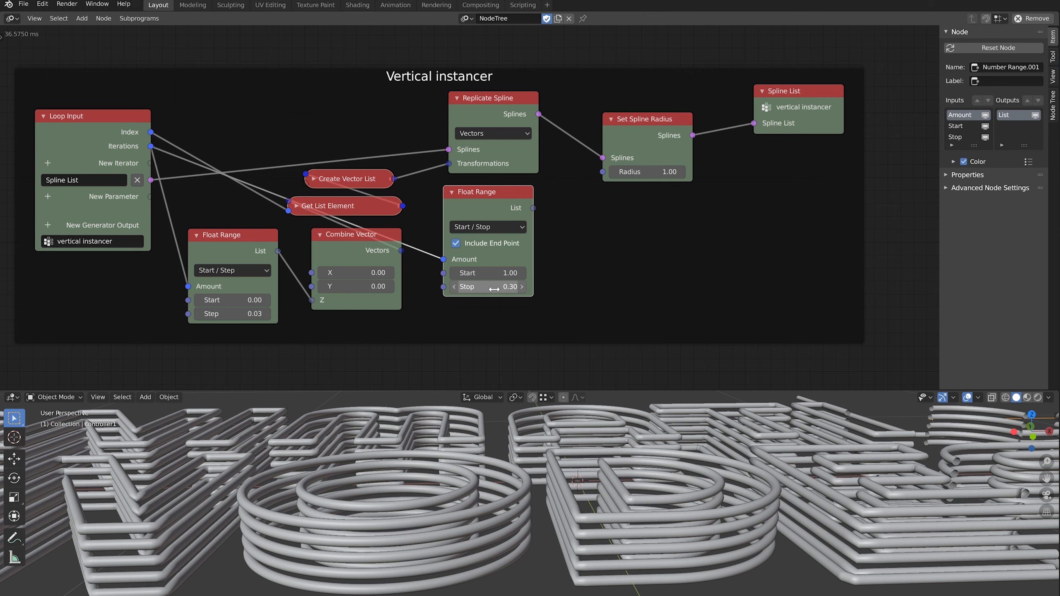
{"action": "scroll", "coordinate": [439, 267], "scroll_direction": "down", "scroll_amount": 1}
Add a Get List Element node fed by the range list and the loop Index
{"action": "left_click", "coordinate": [639, 143]}
{"action": "key", "text": "shift+a"}
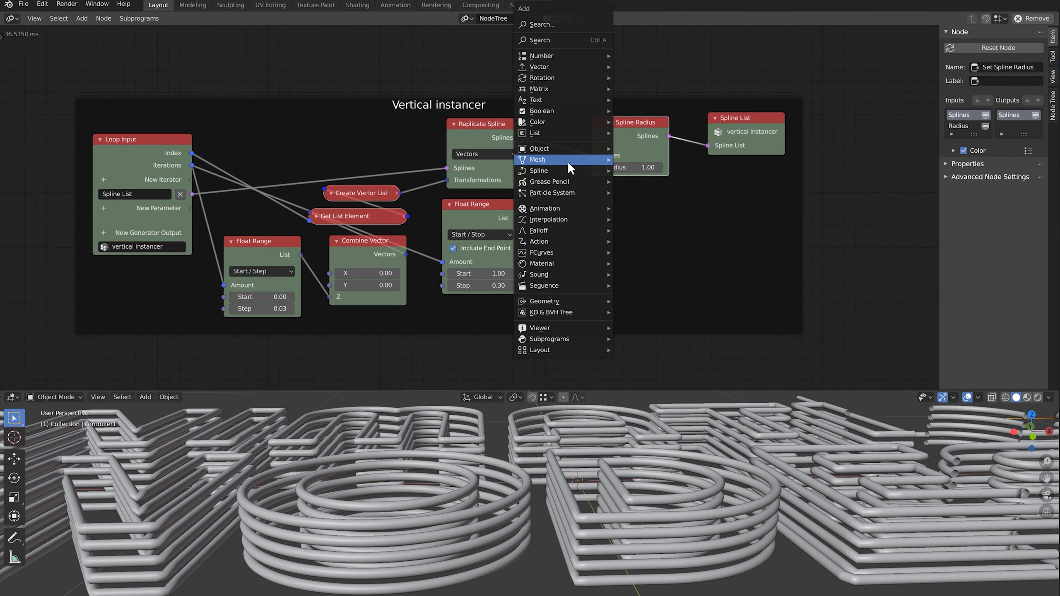
{"action": "mouse_move", "coordinate": [538, 132]}
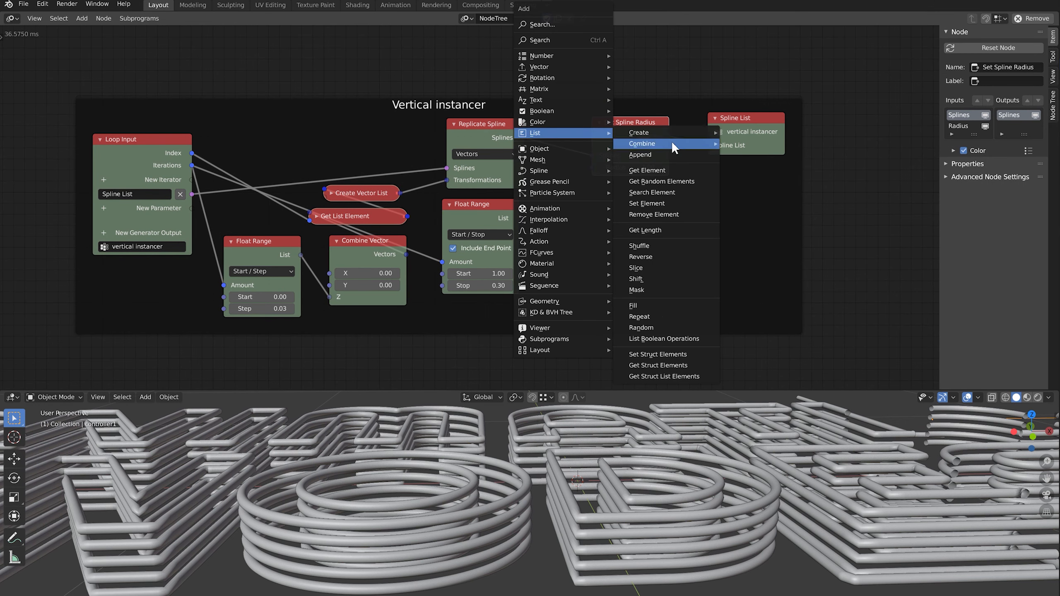
{"action": "left_click", "coordinate": [654, 172]}
{"action": "left_click", "coordinate": [536, 204]}
{"action": "left_click", "coordinate": [184, 149]}
{"action": "scroll", "coordinate": [228, 149], "scroll_direction": "up", "scroll_amount": 2}
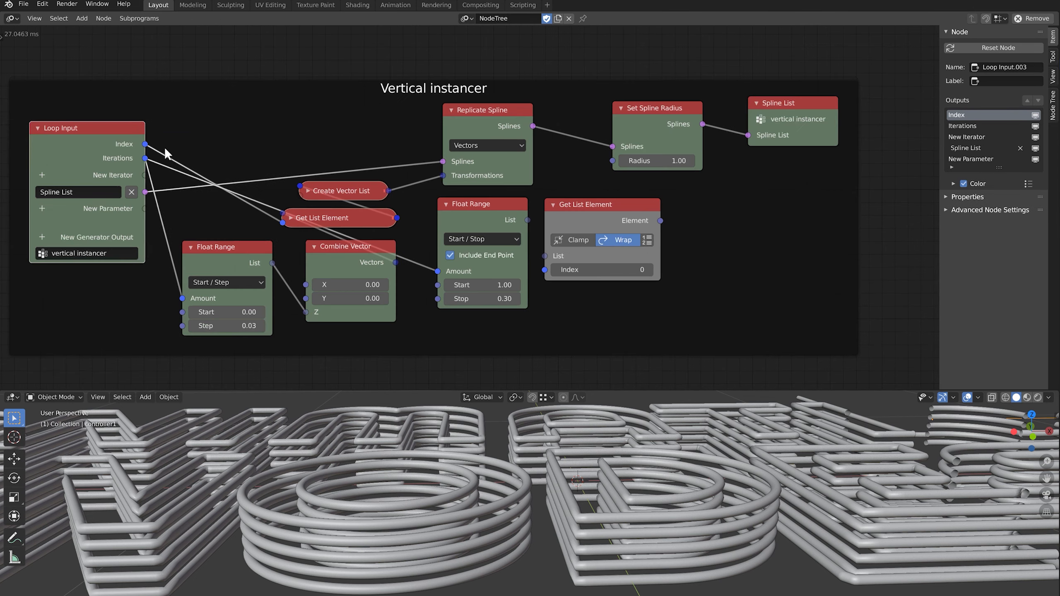
{"action": "left_click_drag", "start_coordinate": [145, 144], "coordinate": [544, 270]}
{"action": "left_click_drag", "start_coordinate": [528, 220], "coordinate": [546, 256]}
Shift the radius and output nodes right and link Element to the spline Radius
{"action": "left_click_drag", "start_coordinate": [580, 107], "coordinate": [800, 119]}
{"action": "key", "text": "g"}
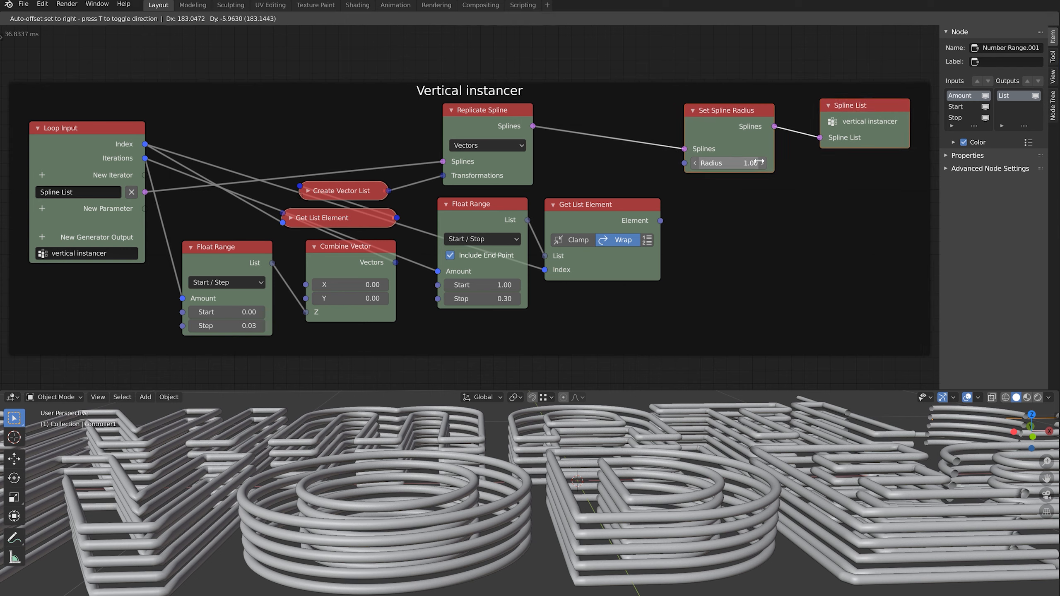
{"action": "left_click", "coordinate": [781, 165]}
{"action": "left_click_drag", "start_coordinate": [660, 220], "coordinate": [707, 167]}
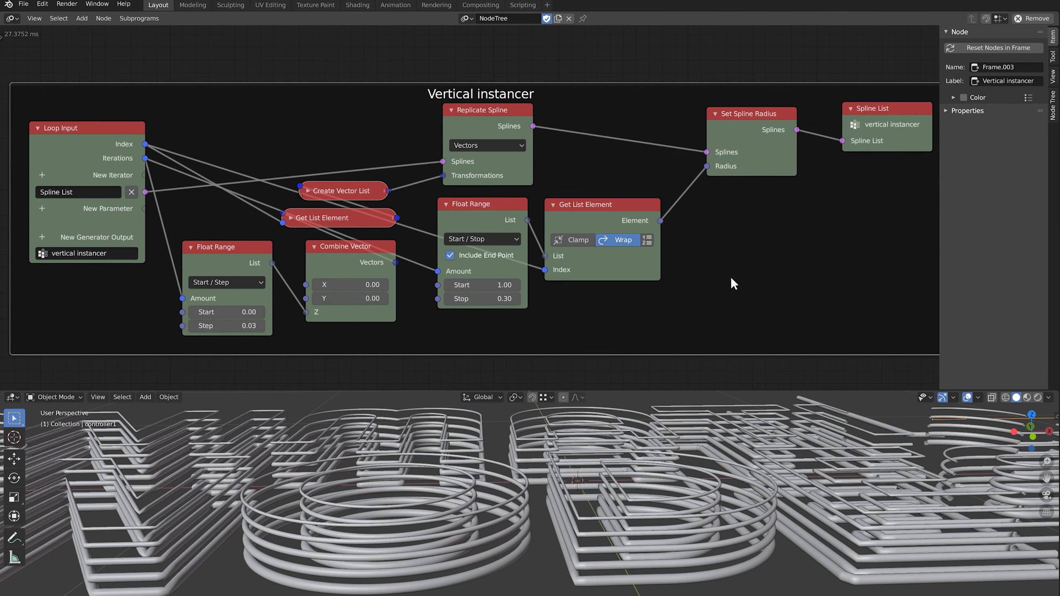
{"action": "scroll", "coordinate": [542, 553], "scroll_direction": "down", "scroll_amount": 3}
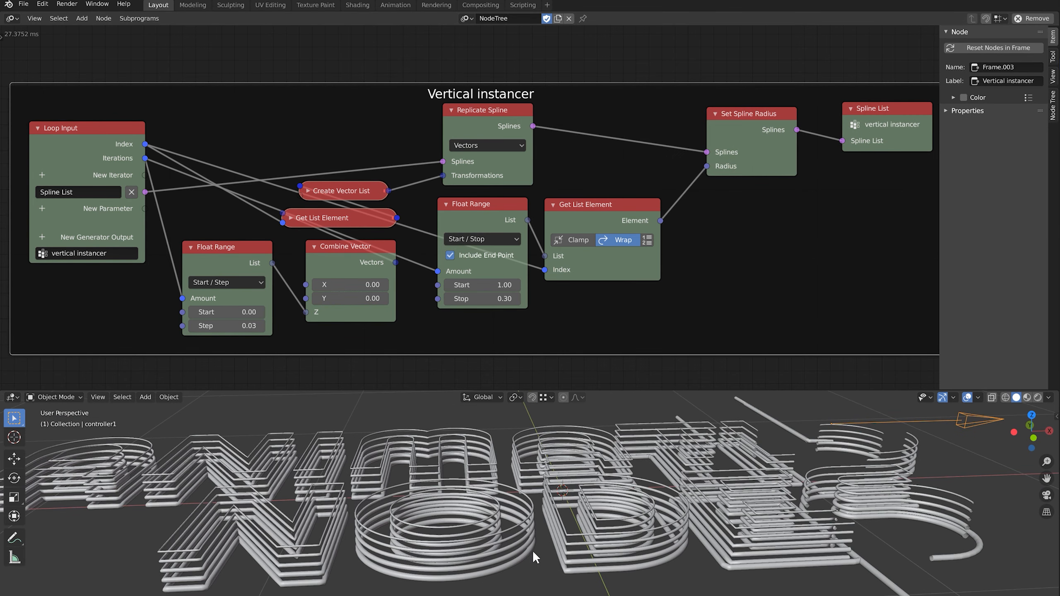
{"action": "scroll", "coordinate": [527, 516], "scroll_direction": "down", "scroll_amount": 3}
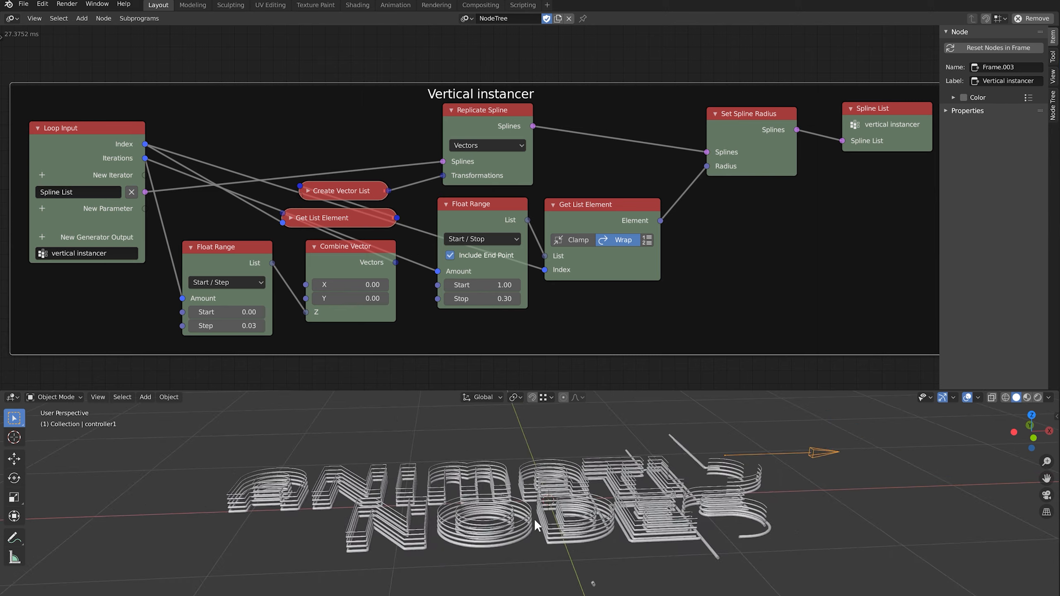
{"action": "middle_click_drag", "start_coordinate": [534, 519], "coordinate": [536, 550]}
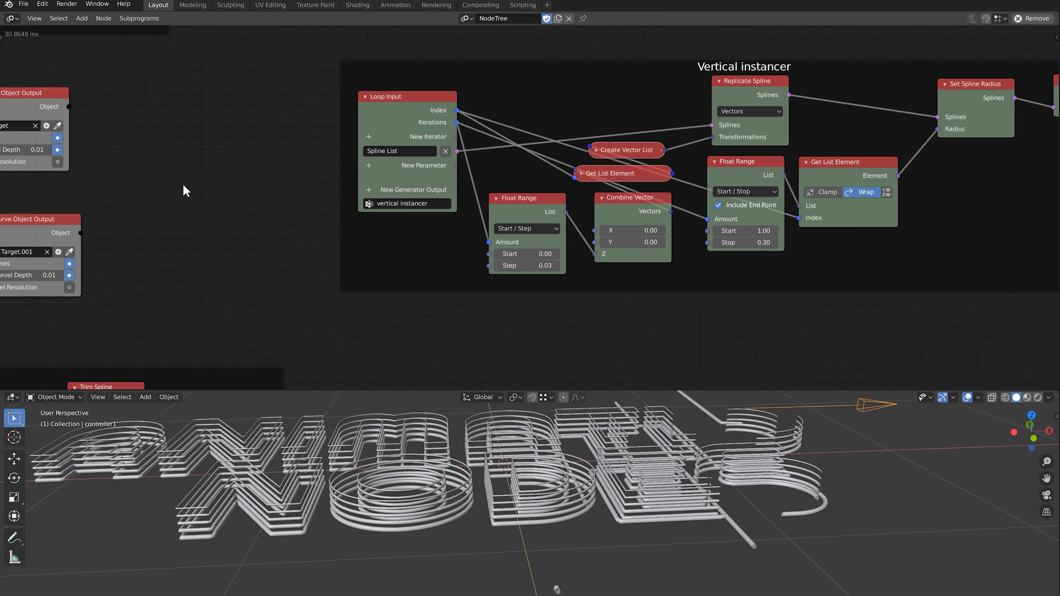
{"action": "middle_click_drag", "start_coordinate": [232, 180], "coordinate": [881, 123]}
Add a vertical instancer node taking the falling splines and outputting to Target.001
{"action": "key", "text": "shift+a"}
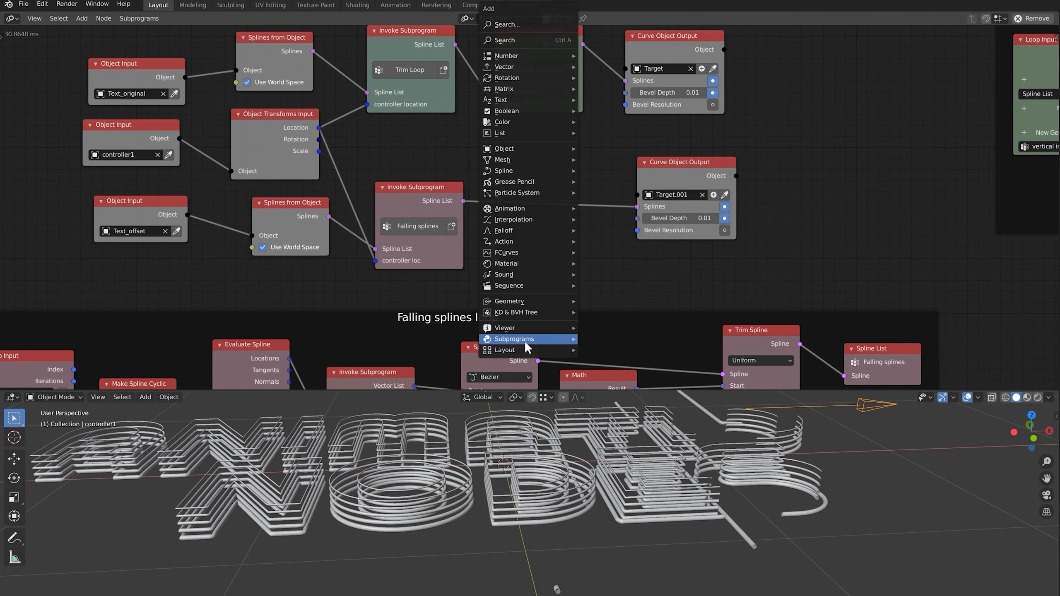
{"action": "mouse_move", "coordinate": [524, 342]}
{"action": "left_click", "coordinate": [628, 382]}
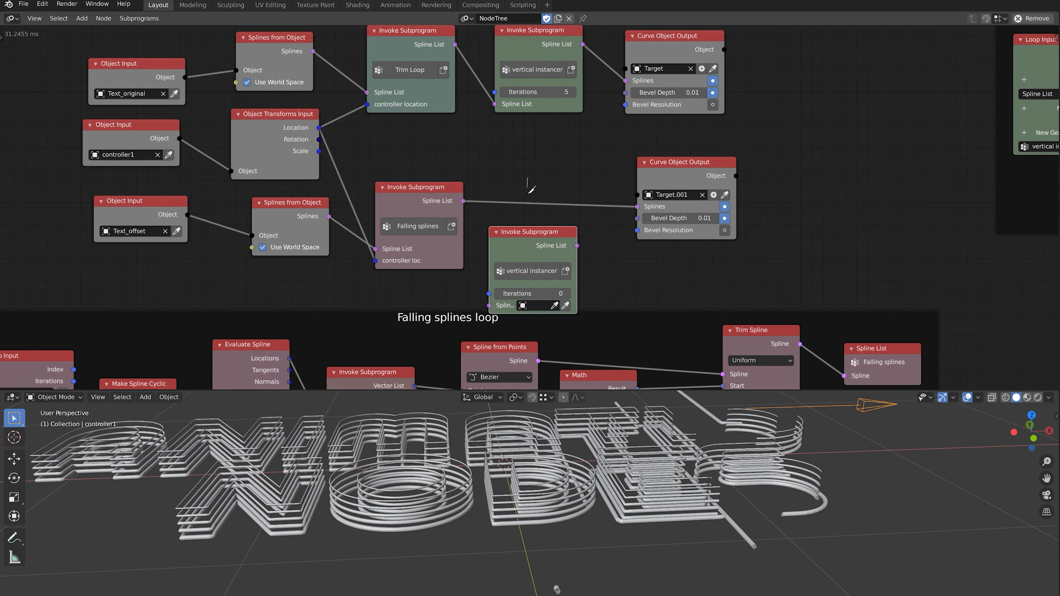
{"action": "left_click", "coordinate": [498, 165]}
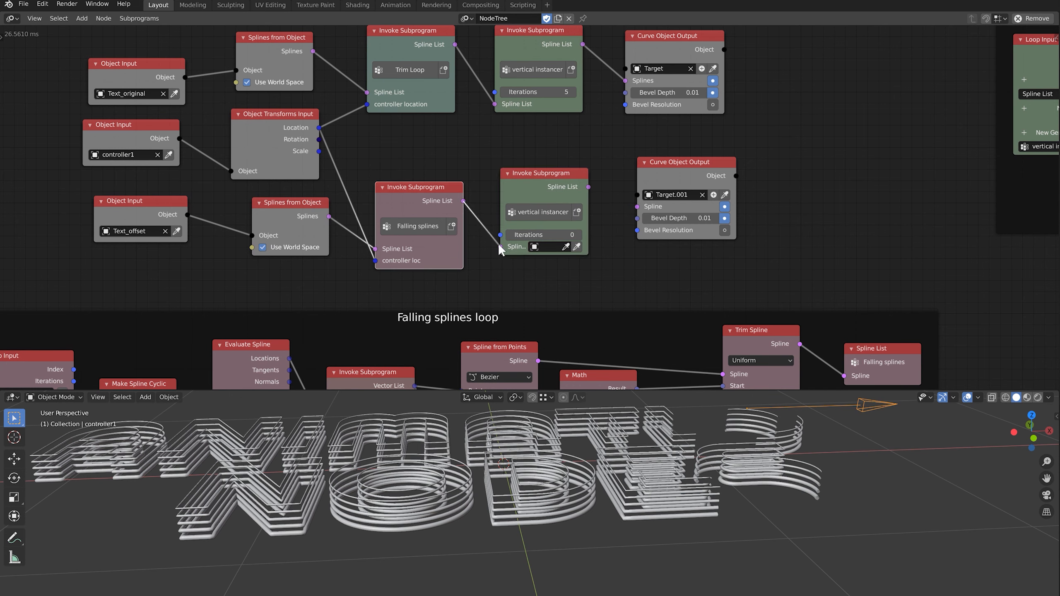
{"action": "left_click_drag", "start_coordinate": [498, 243], "coordinate": [500, 246]}
{"action": "left_click_drag", "start_coordinate": [588, 187], "coordinate": [637, 206]}
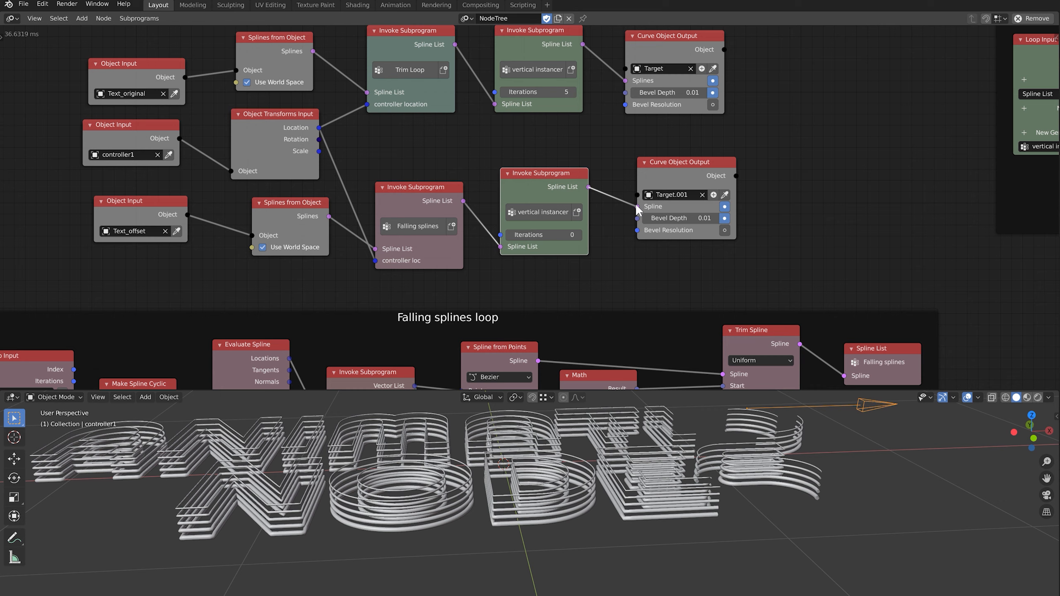
Raise the falling splines' copy count to 4 and make the node tree re-execute always
{"action": "left_click", "coordinate": [579, 235]}
{"action": "left_click", "coordinate": [579, 235]}
{"action": "left_click", "coordinate": [579, 235]}
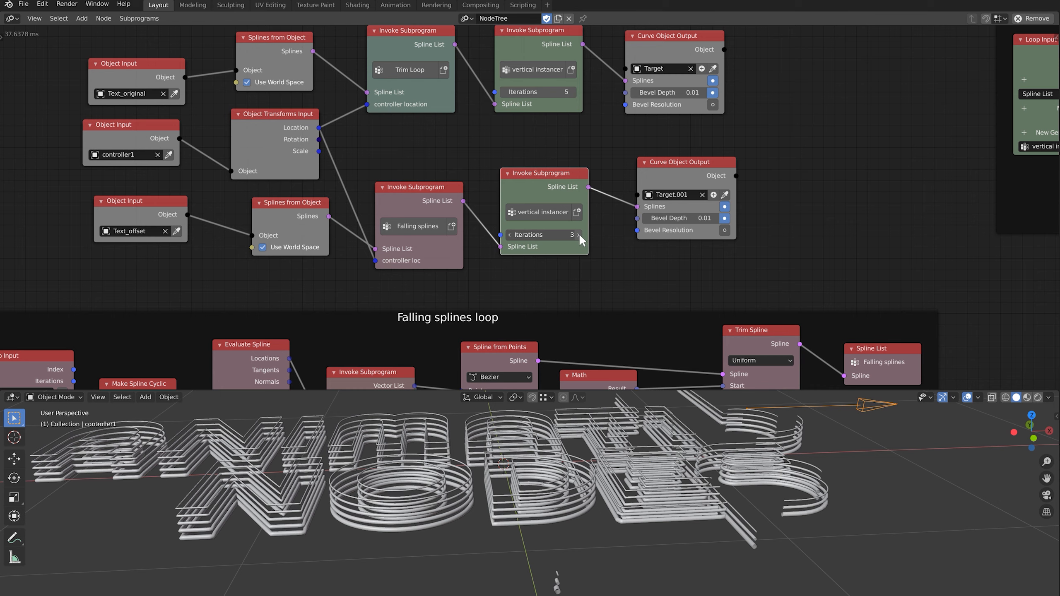
{"action": "left_click", "coordinate": [578, 234]}
{"action": "middle_click_drag", "start_coordinate": [579, 234], "coordinate": [552, 264]}
{"action": "scroll", "coordinate": [546, 143], "scroll_direction": "up", "scroll_amount": 1}
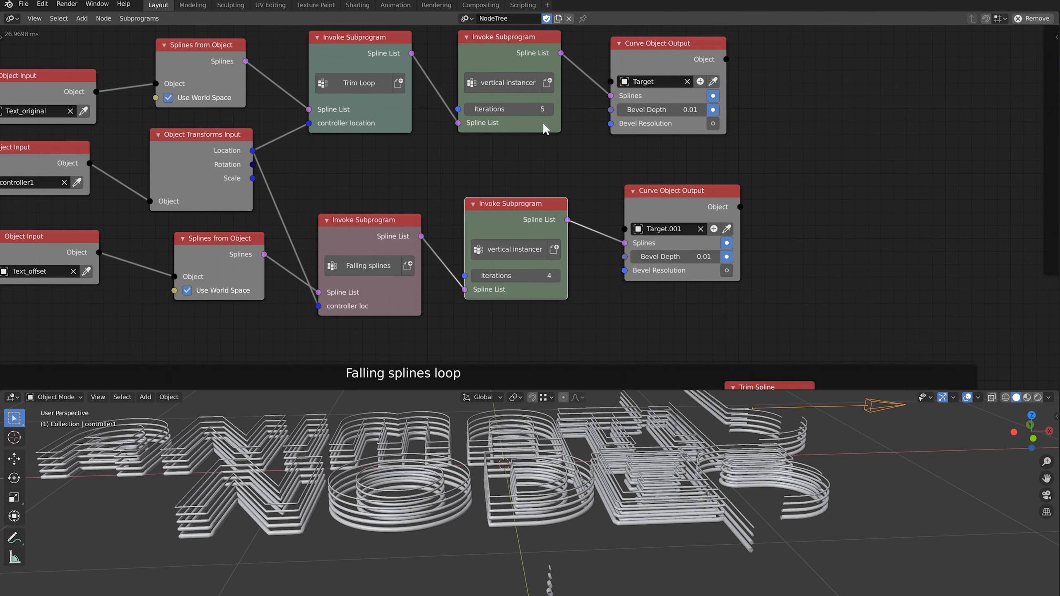
{"action": "key", "text": "n"}
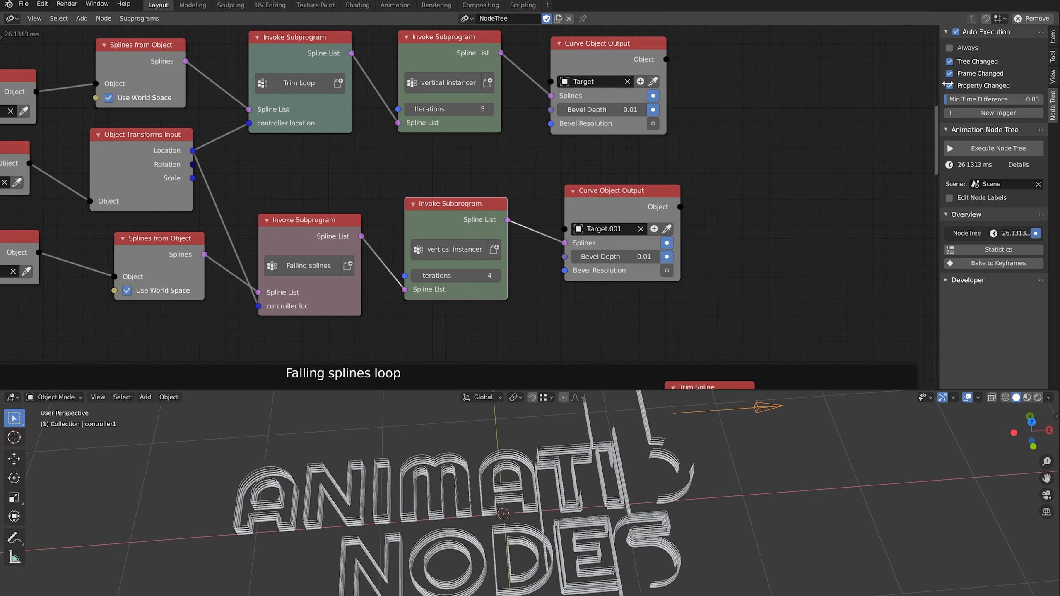
{"action": "left_click", "coordinate": [949, 48]}
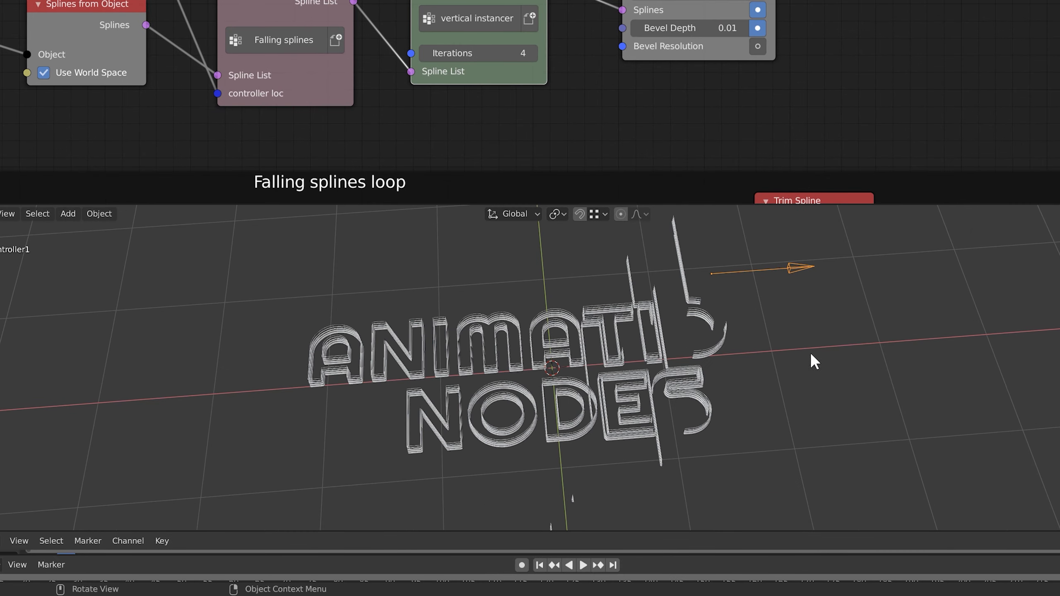
Move controller1 far to the right of the outline copies
{"action": "key", "text": "g"}
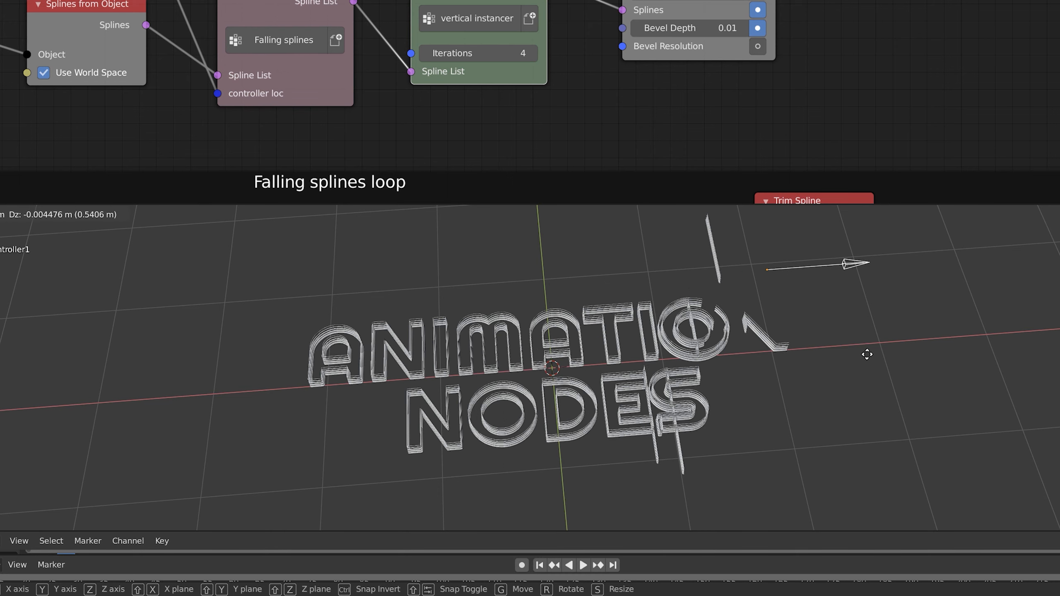
{"action": "left_click", "coordinate": [920, 352]}
{"action": "scroll", "coordinate": [909, 346], "scroll_direction": "up", "scroll_amount": 2}
{"action": "middle_click_drag", "start_coordinate": [910, 347], "coordinate": [814, 292]}
{"action": "scroll", "coordinate": [622, 375], "scroll_direction": "up", "scroll_amount": 1}
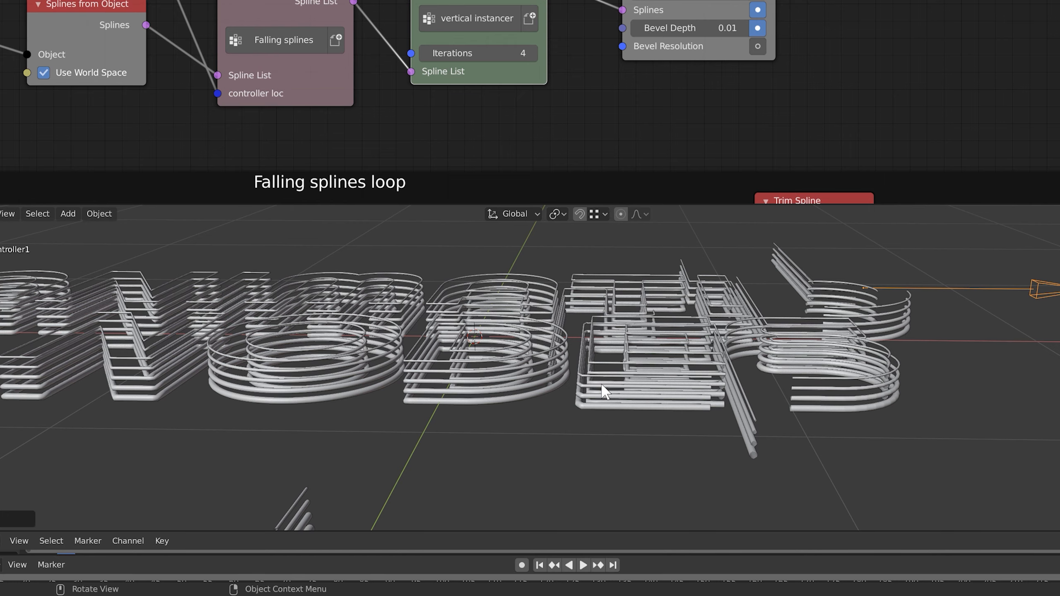
{"action": "scroll", "coordinate": [609, 386], "scroll_direction": "down", "scroll_amount": 2}
{"action": "key", "text": "g"}
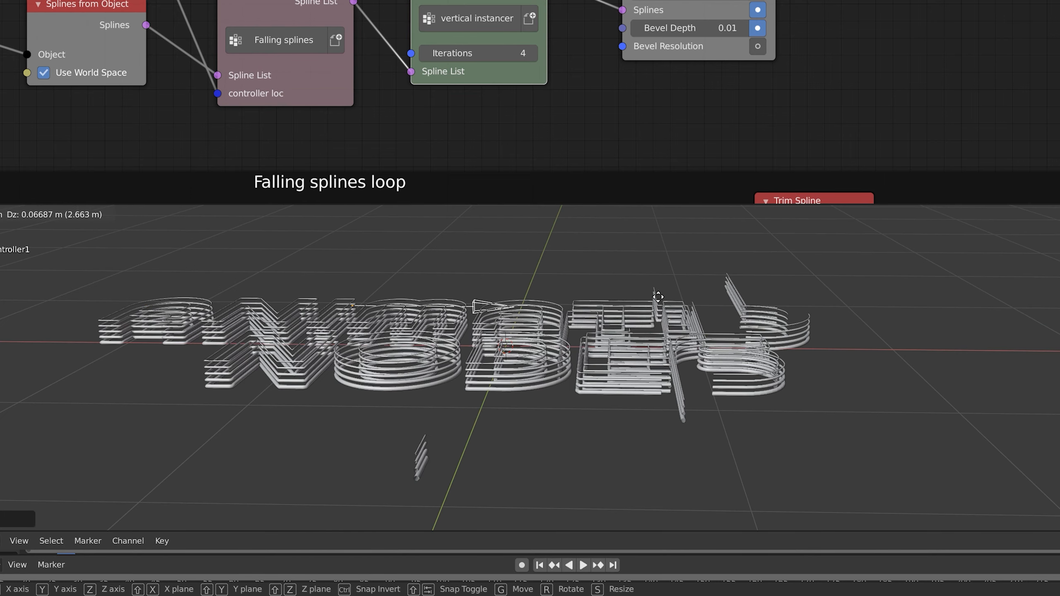
{"action": "left_click", "coordinate": [897, 309]}
Add a Plain Axes empty and move it along X to the left of the text
{"action": "scroll", "coordinate": [845, 173], "scroll_direction": "down", "scroll_amount": 4}
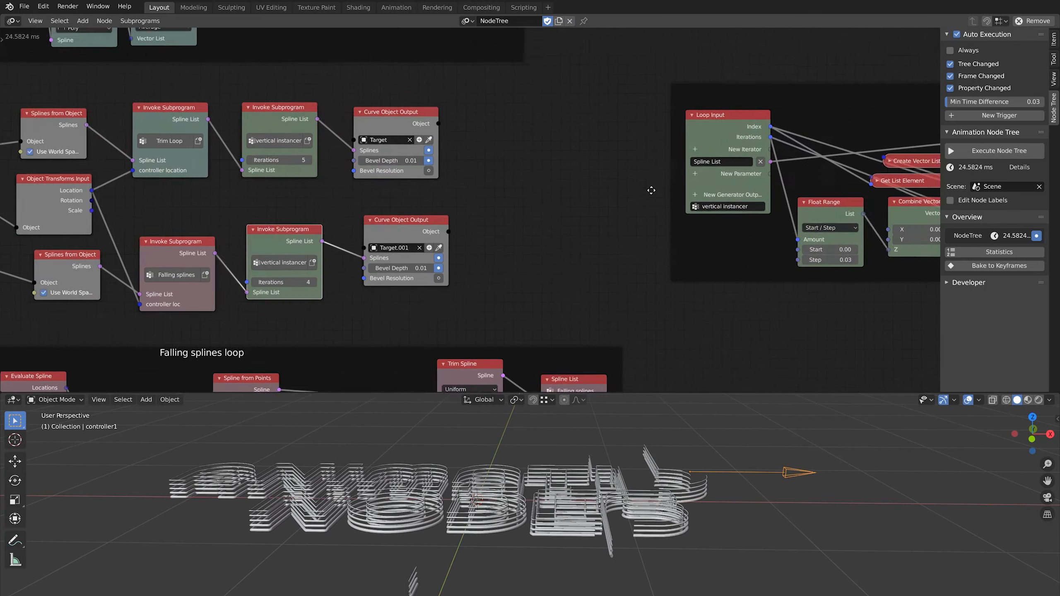
{"action": "scroll", "coordinate": [272, 212], "scroll_direction": "up", "scroll_amount": 4}
{"action": "scroll", "coordinate": [517, 290], "scroll_direction": "up", "scroll_amount": 1}
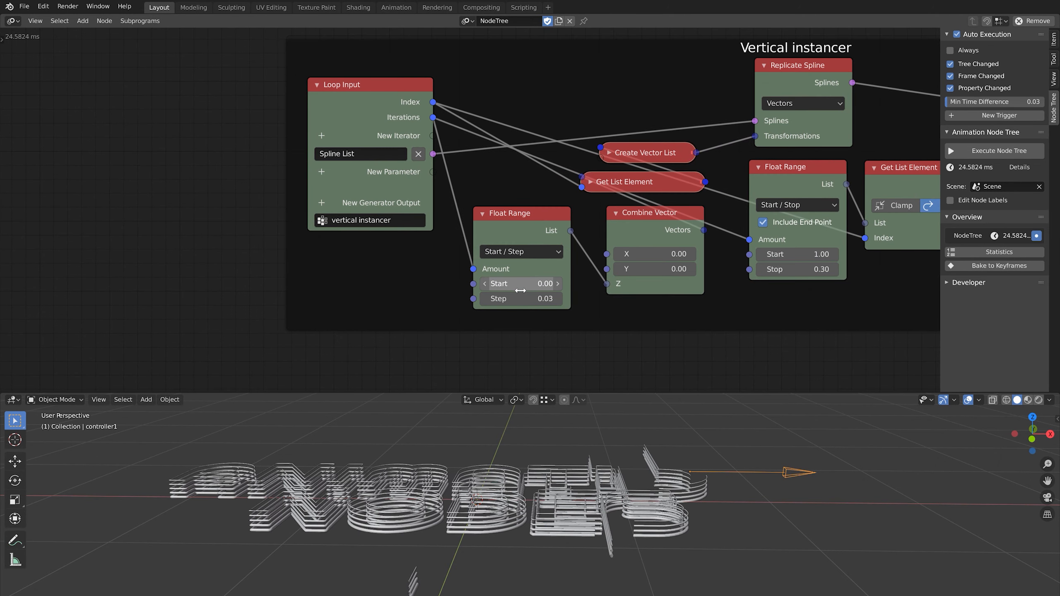
{"action": "middle_click_drag", "start_coordinate": [480, 442], "coordinate": [434, 466]}
{"action": "key", "text": "shift+a"}
{"action": "mouse_move", "coordinate": [533, 576]}
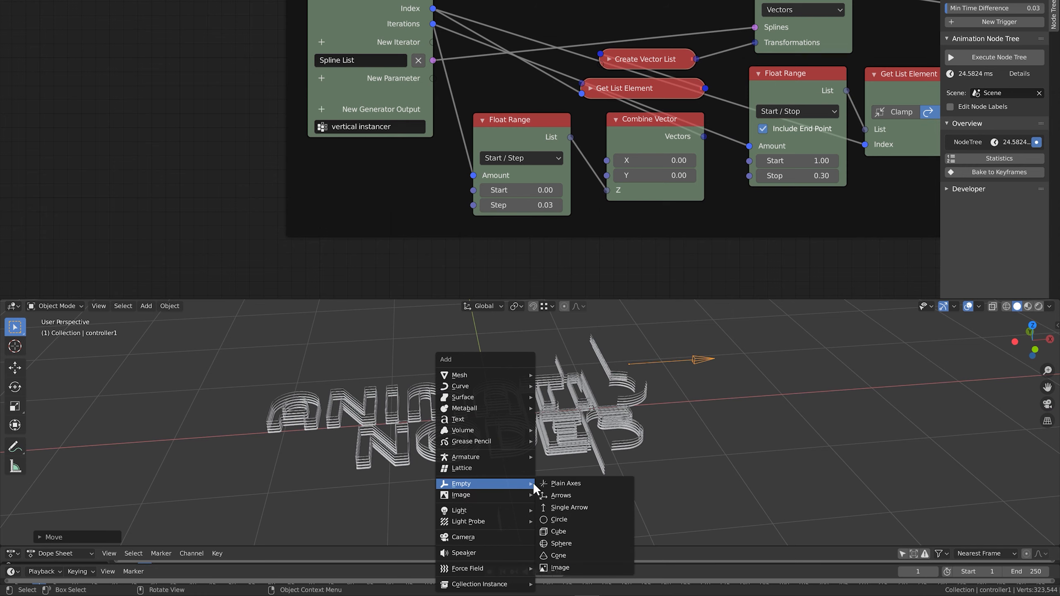
{"action": "left_click", "coordinate": [567, 483]}
{"action": "key", "text": "g"}
{"action": "key", "text": "x"}
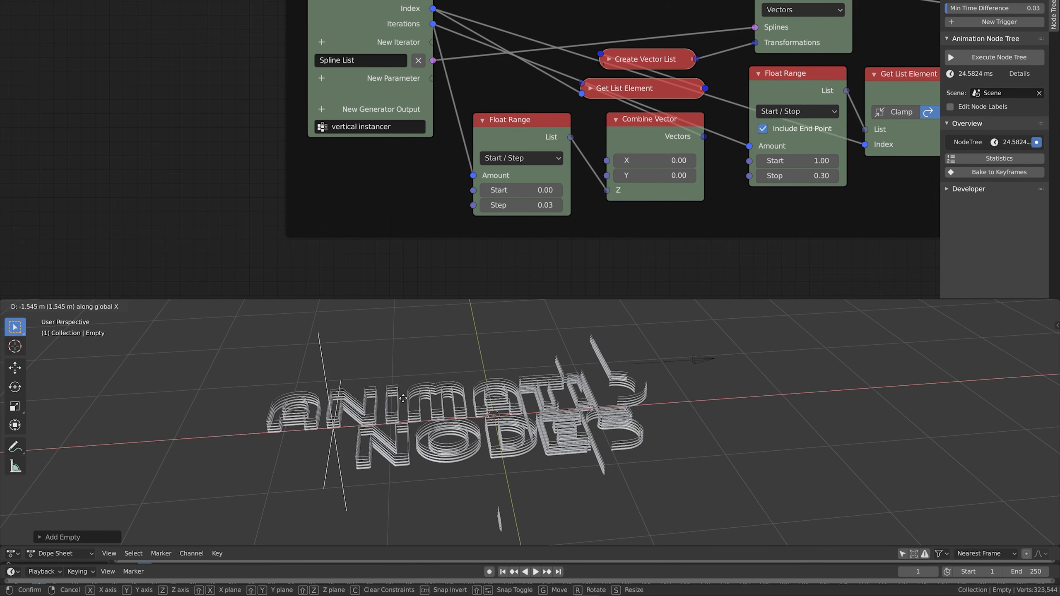
{"action": "left_click", "coordinate": [279, 417]}
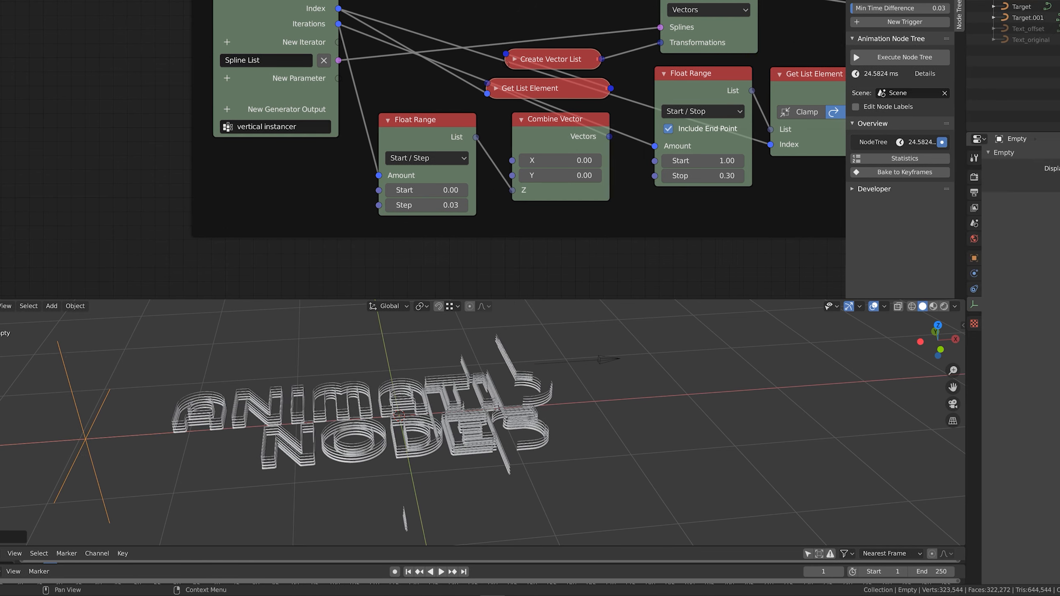
Rename the new empty to 'controller2' in Object properties
{"action": "left_click", "coordinate": [1059, 182]}
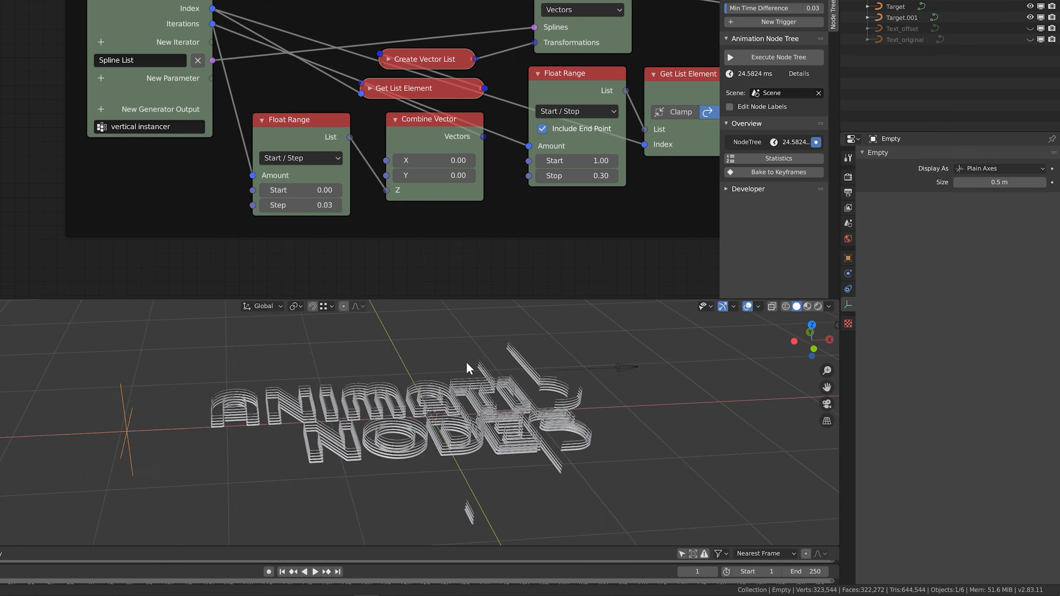
{"action": "left_click", "coordinate": [848, 258]}
{"action": "double_click", "coordinate": [941, 156]}
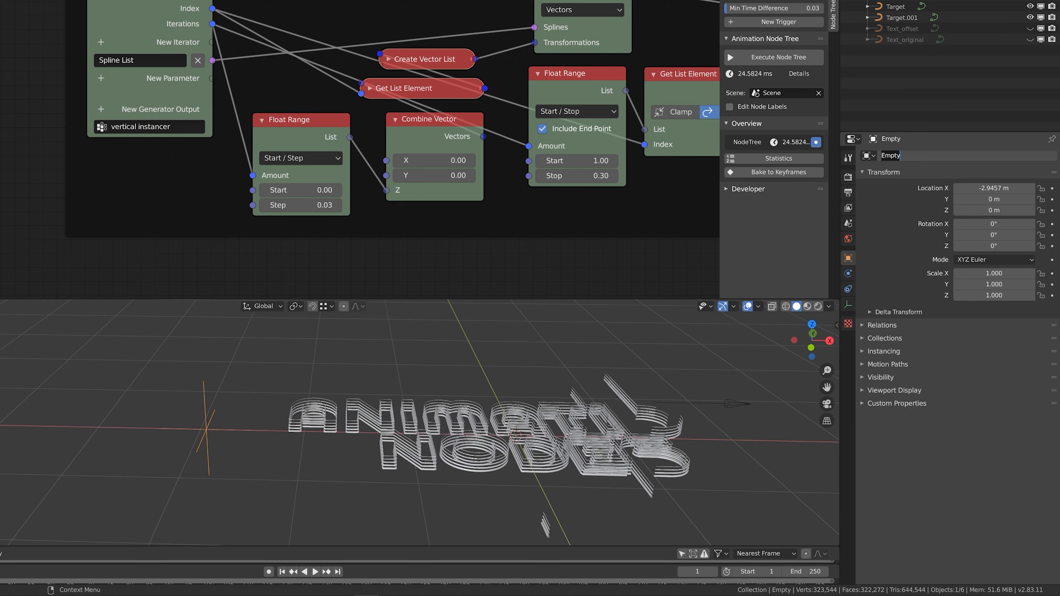
{"action": "type", "text": "controller2"}
{"action": "key", "text": "Return"}
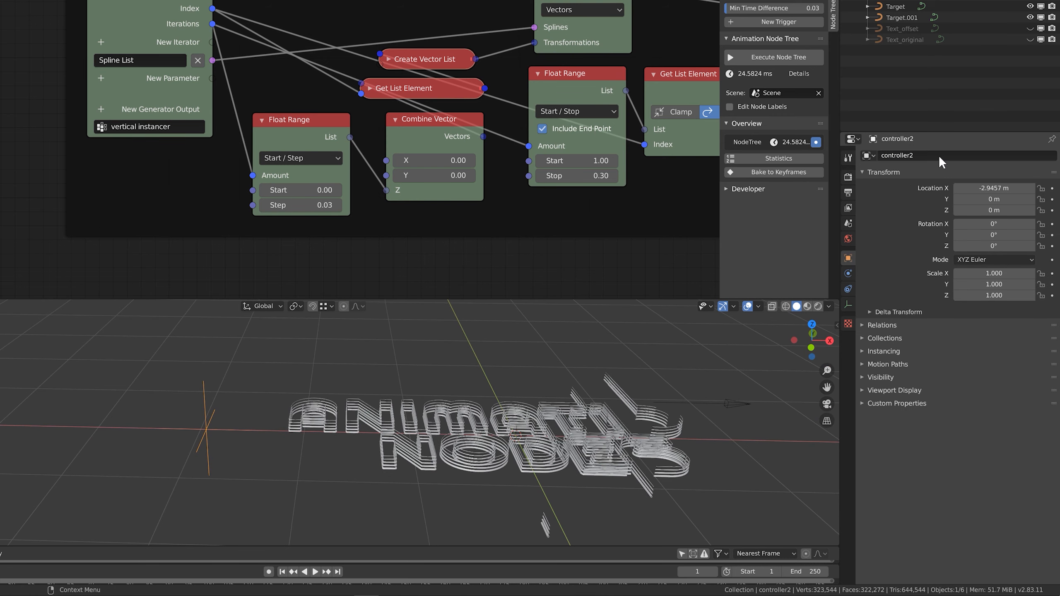
{"action": "middle_click_drag", "start_coordinate": [162, 206], "coordinate": [285, 132]}
Add an Object Transforms Input node set to controller2
{"action": "key", "text": "shift+a"}
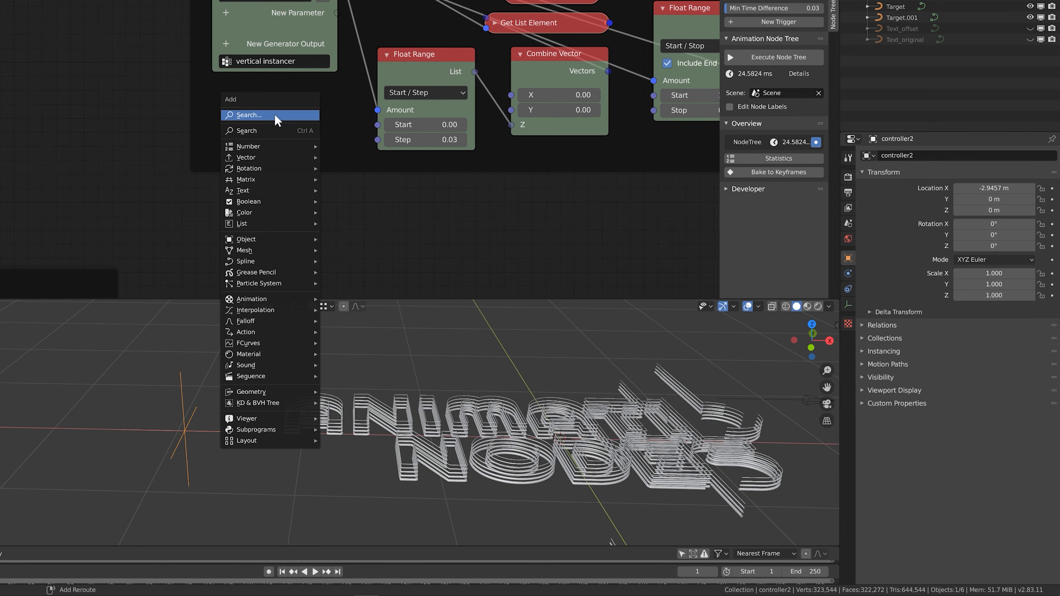
{"action": "mouse_move", "coordinate": [256, 239]}
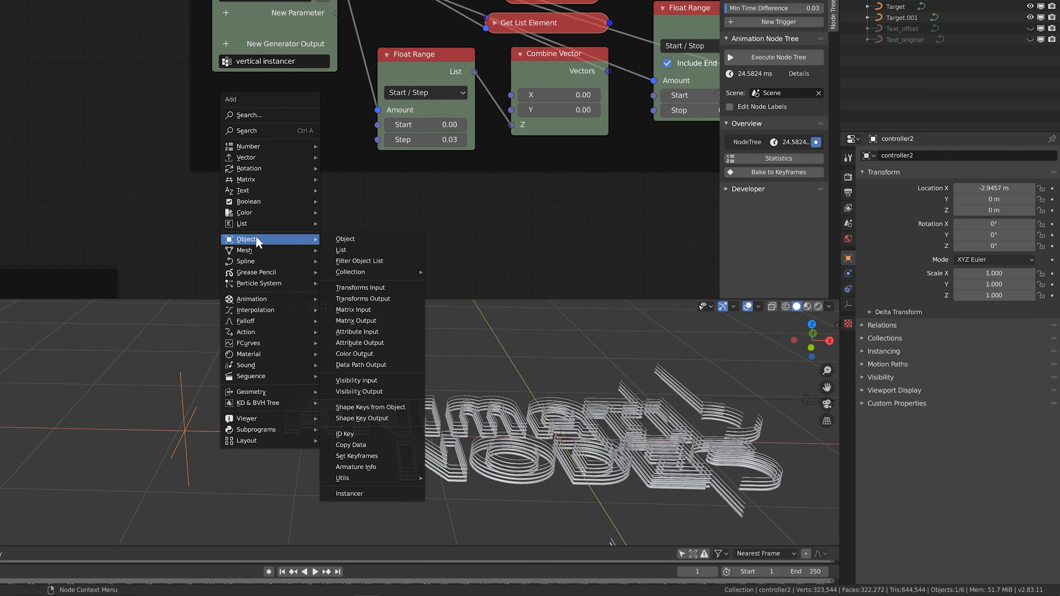
{"action": "left_click", "coordinate": [361, 290]}
{"action": "left_click", "coordinate": [210, 111]}
{"action": "left_click_drag", "start_coordinate": [275, 137], "coordinate": [189, 123]}
{"action": "left_click", "coordinate": [162, 175]}
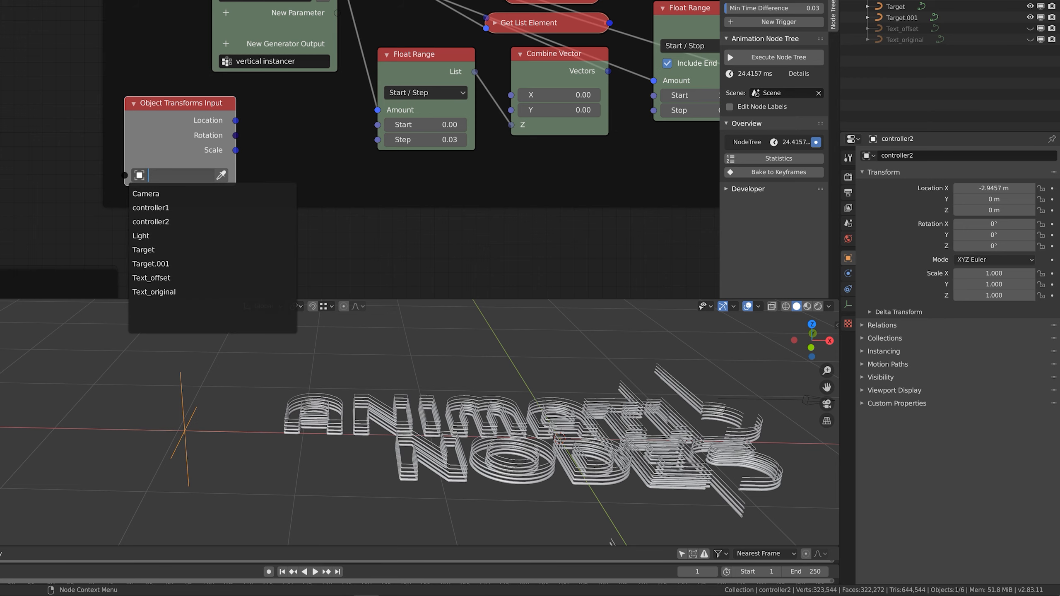
{"action": "left_click", "coordinate": [150, 221]}
{"action": "middle_click_drag", "start_coordinate": [258, 159], "coordinate": [240, 157]}
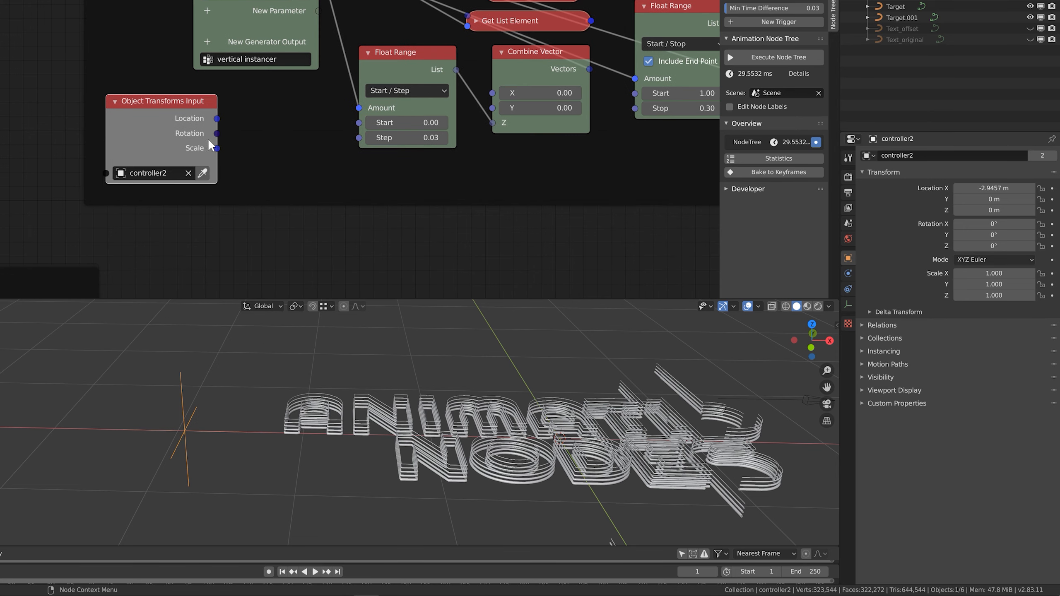
{"action": "left_click_drag", "start_coordinate": [209, 141], "coordinate": [114, 133]}
Split controller2's Scale with Separate Vector and drive the Float Range Step with X
{"action": "key", "text": "shift+a"}
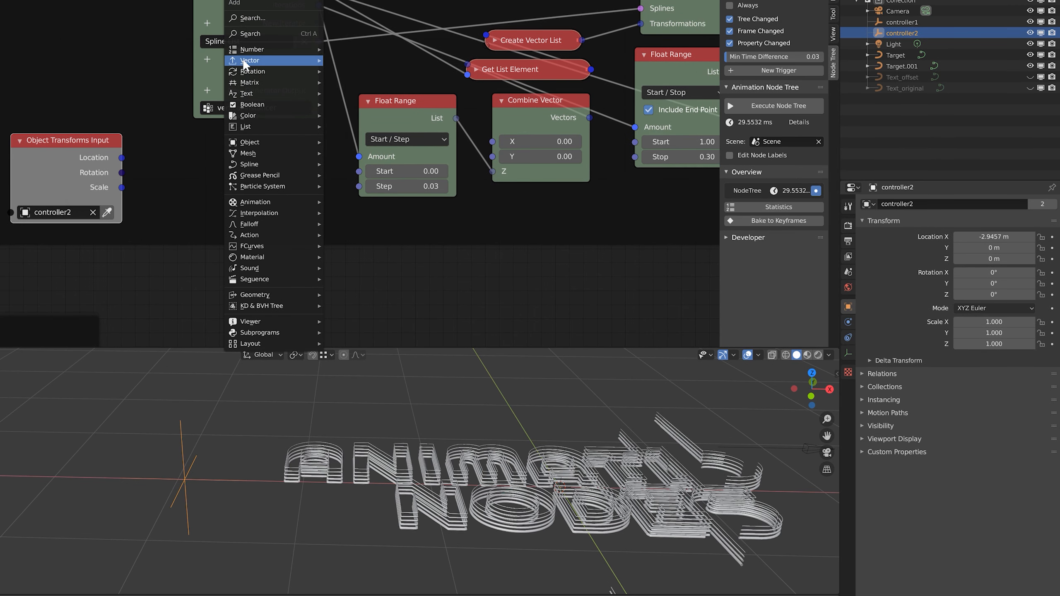
{"action": "mouse_move", "coordinate": [243, 60]}
{"action": "left_click", "coordinate": [353, 59]}
{"action": "left_click", "coordinate": [173, 128]}
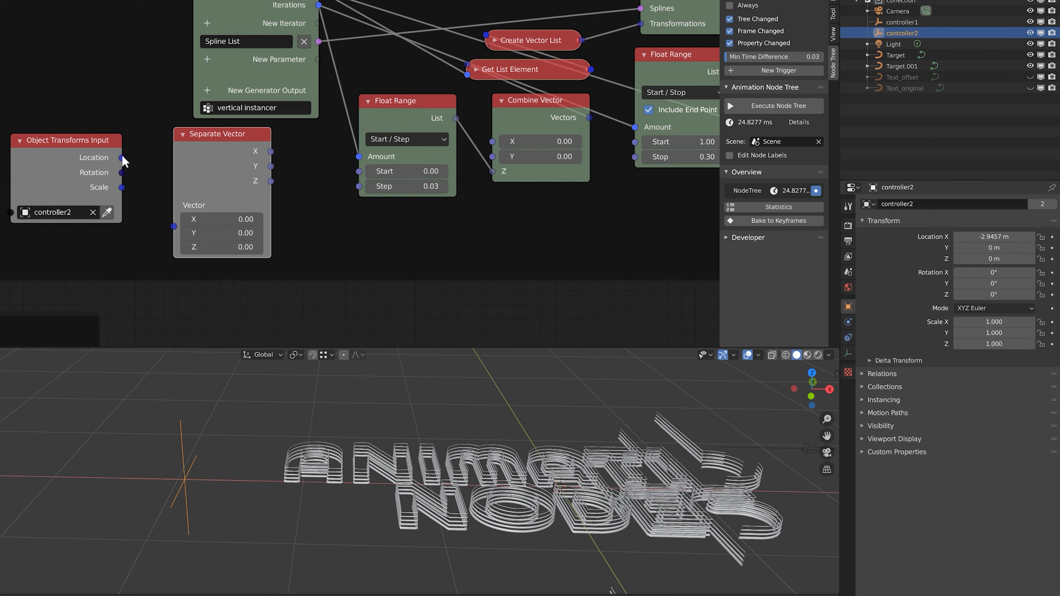
{"action": "left_click_drag", "start_coordinate": [121, 158], "coordinate": [170, 226]}
{"action": "middle_click_drag", "start_coordinate": [206, 187], "coordinate": [135, 200]}
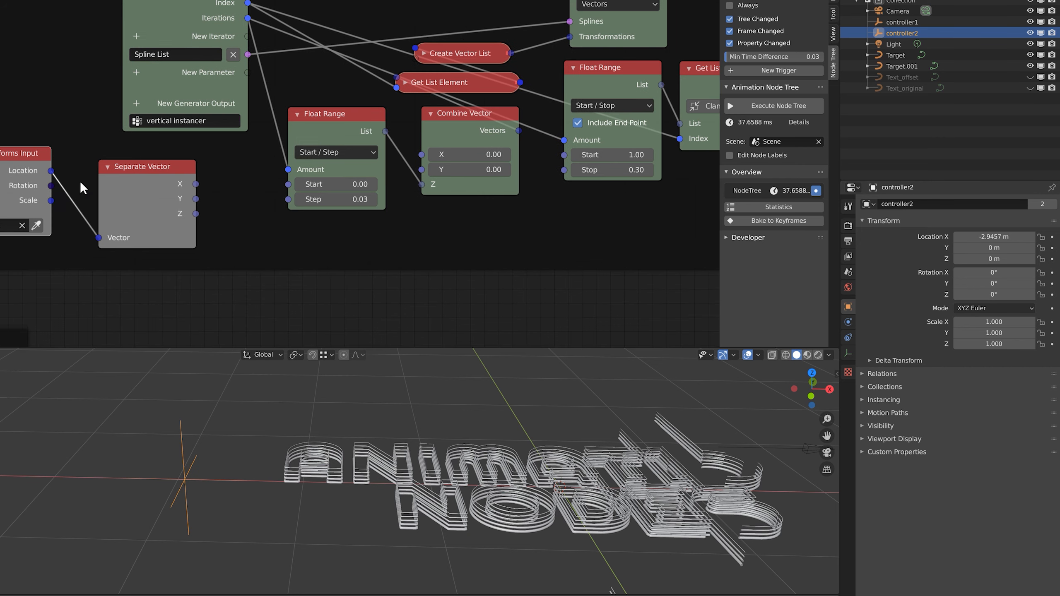
{"action": "left_click_drag", "start_coordinate": [98, 239], "coordinate": [99, 236]}
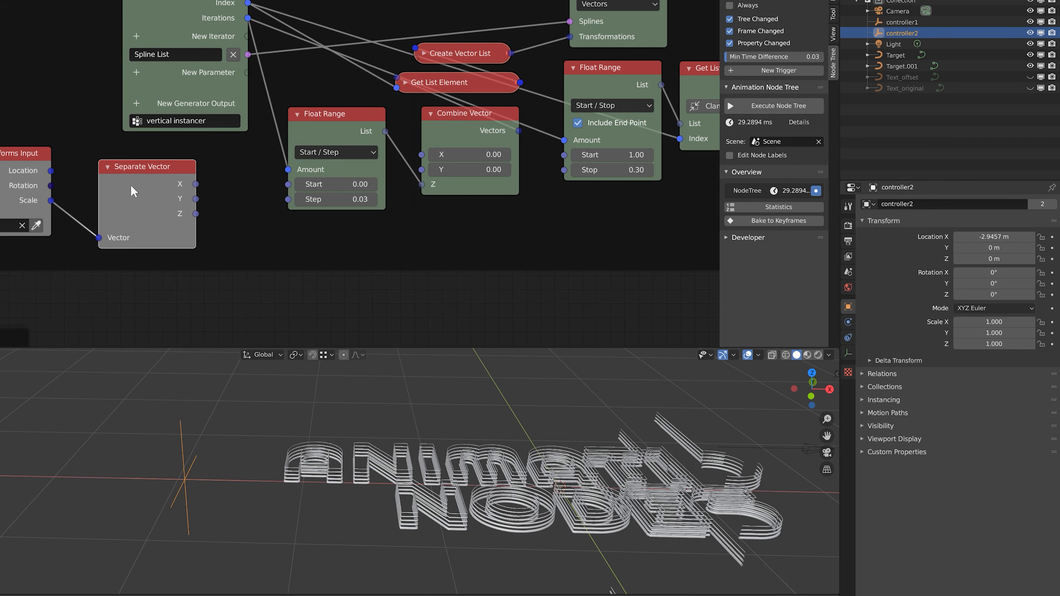
{"action": "left_click_drag", "start_coordinate": [131, 184], "coordinate": [105, 174]}
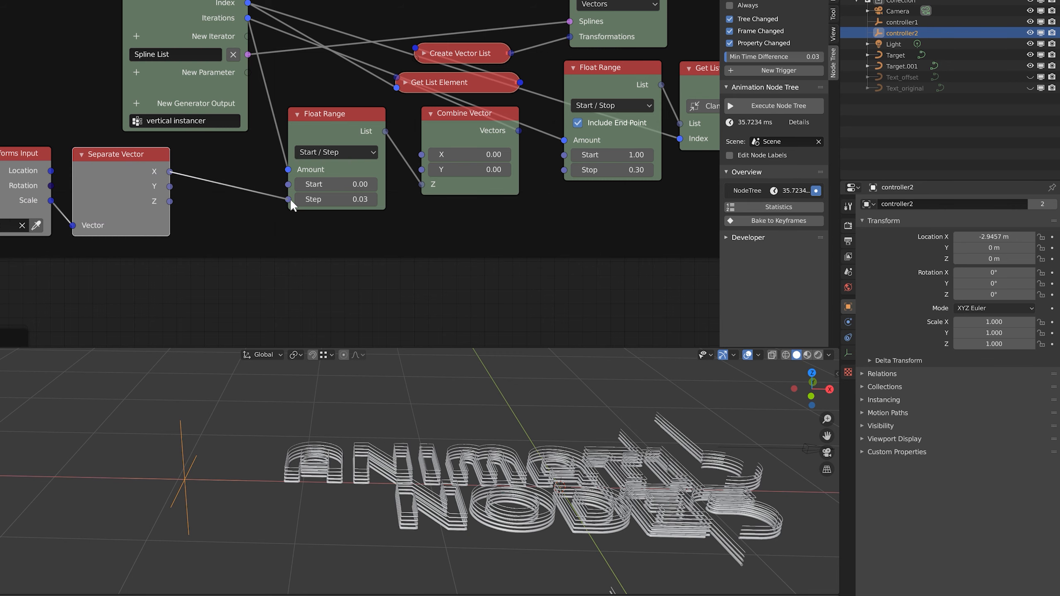
{"action": "left_click_drag", "start_coordinate": [290, 199], "coordinate": [289, 199]}
{"action": "scroll", "coordinate": [334, 442], "scroll_direction": "down", "scroll_amount": 4}
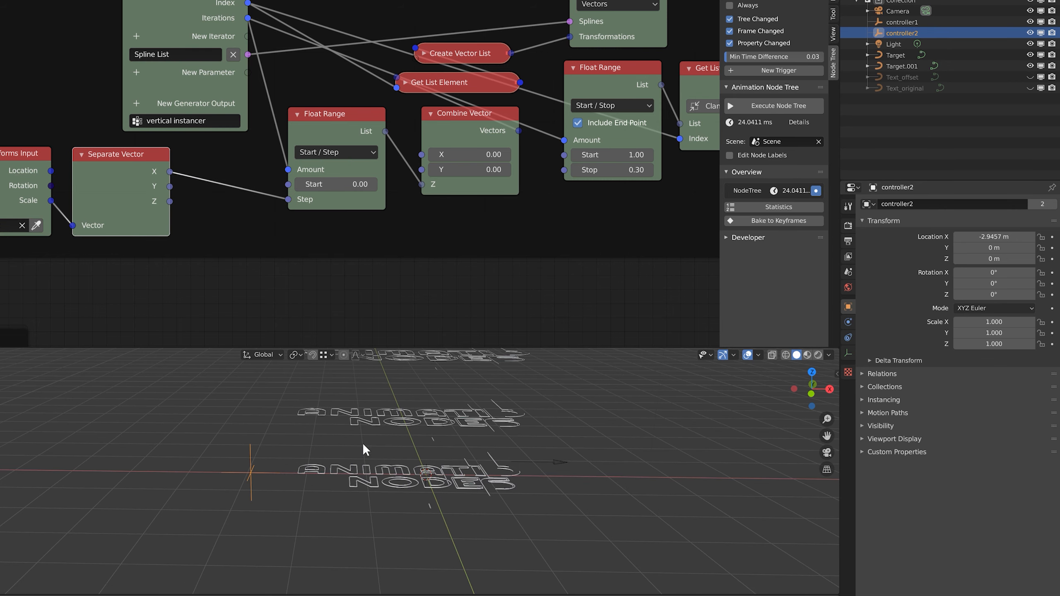
Scale controller2 down to about 0.037 and give the empty a 5 m display size
{"action": "key", "text": "s"}
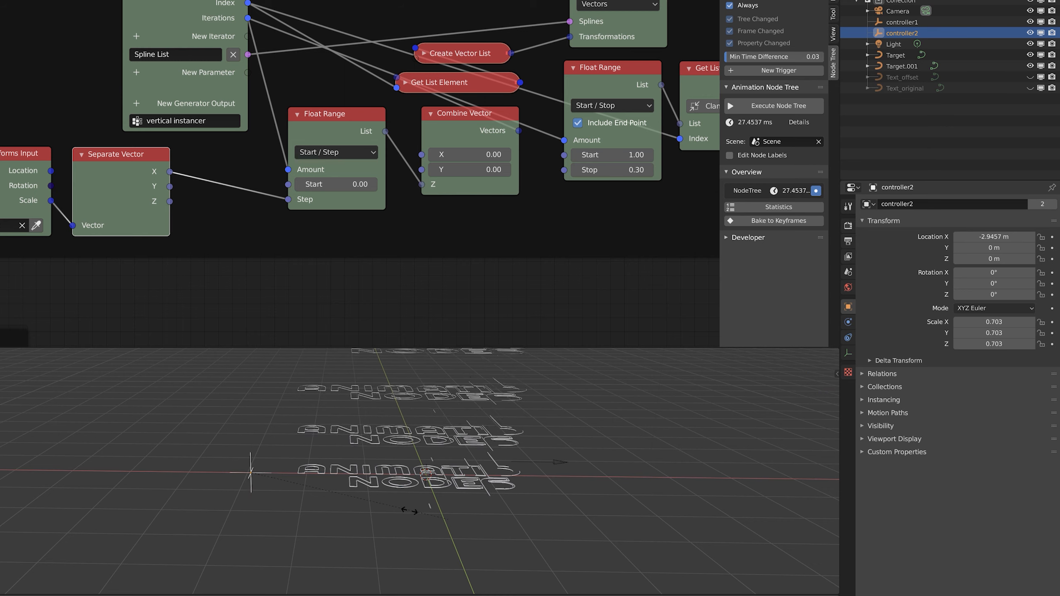
{"action": "left_click", "coordinate": [466, 525]}
{"action": "scroll", "coordinate": [466, 526], "scroll_direction": "up", "scroll_amount": 4}
{"action": "key", "text": "s"}
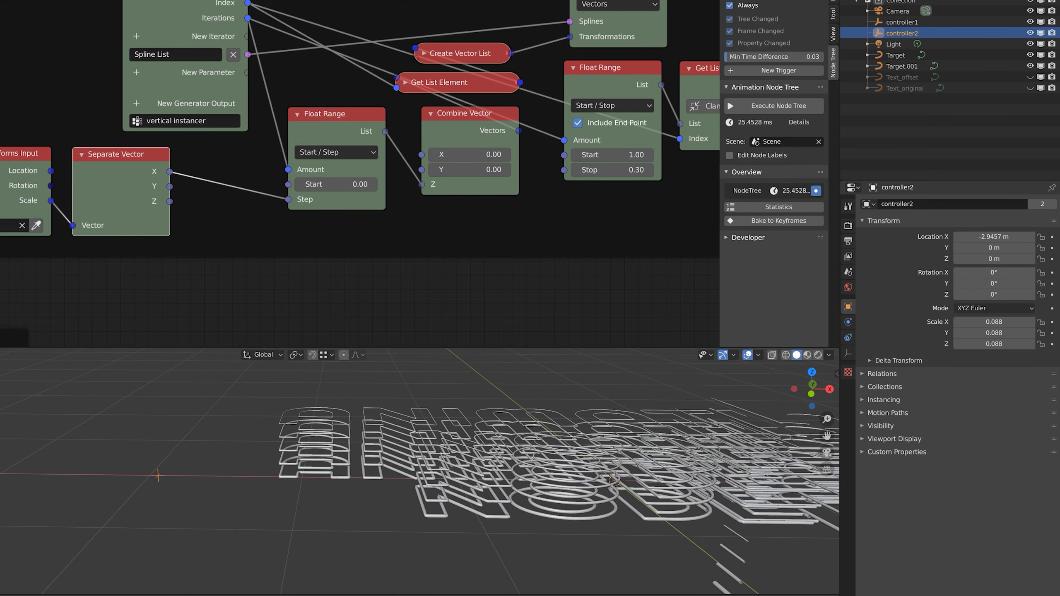
{"action": "left_click", "coordinate": [293, 492]}
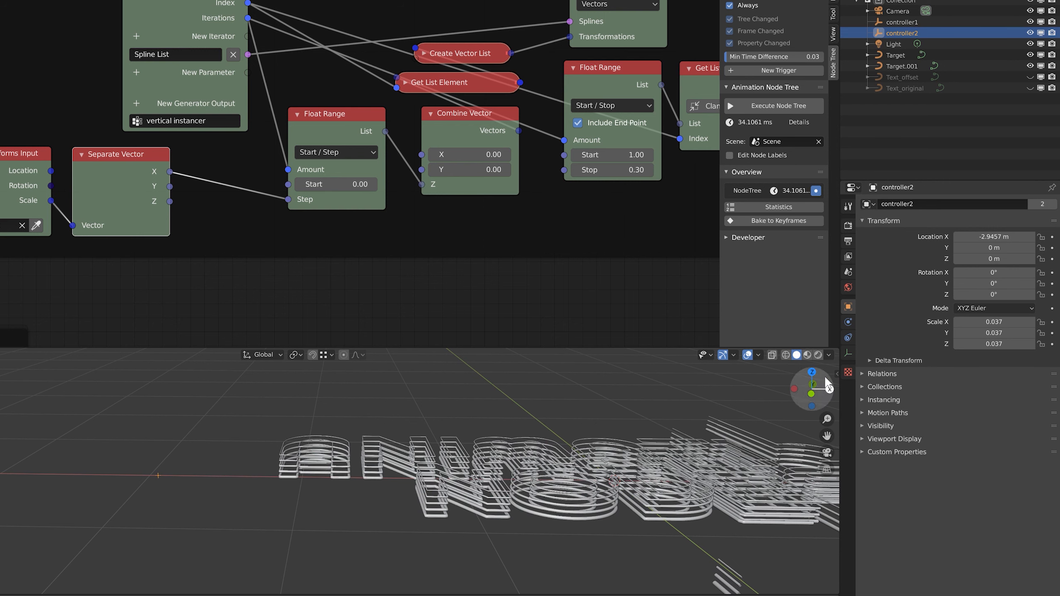
{"action": "left_click", "coordinate": [848, 352]}
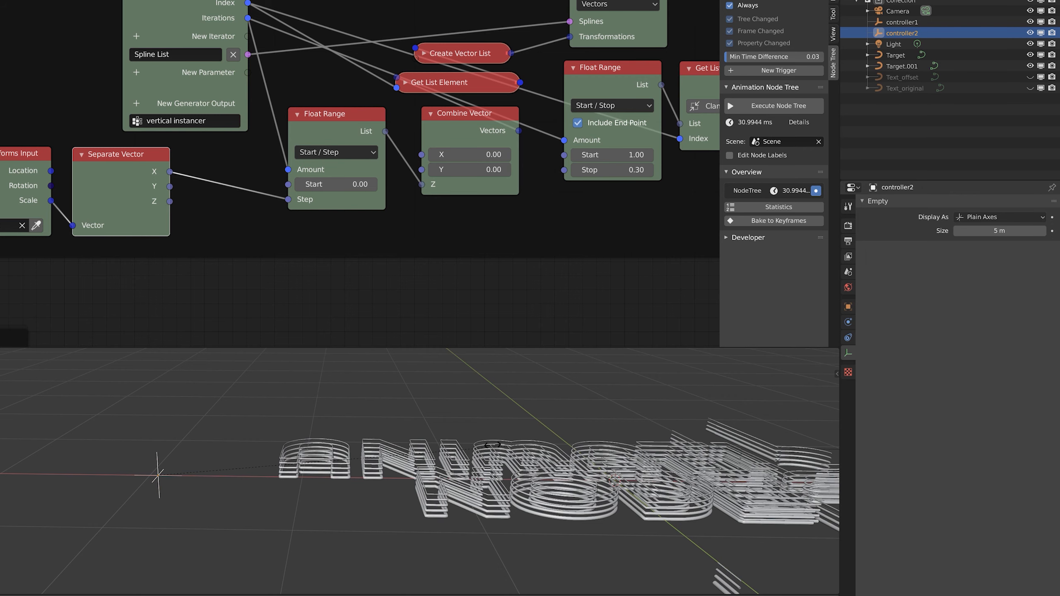
{"action": "middle_click_drag", "start_coordinate": [532, 426], "coordinate": [198, 481], "text": "shift"}
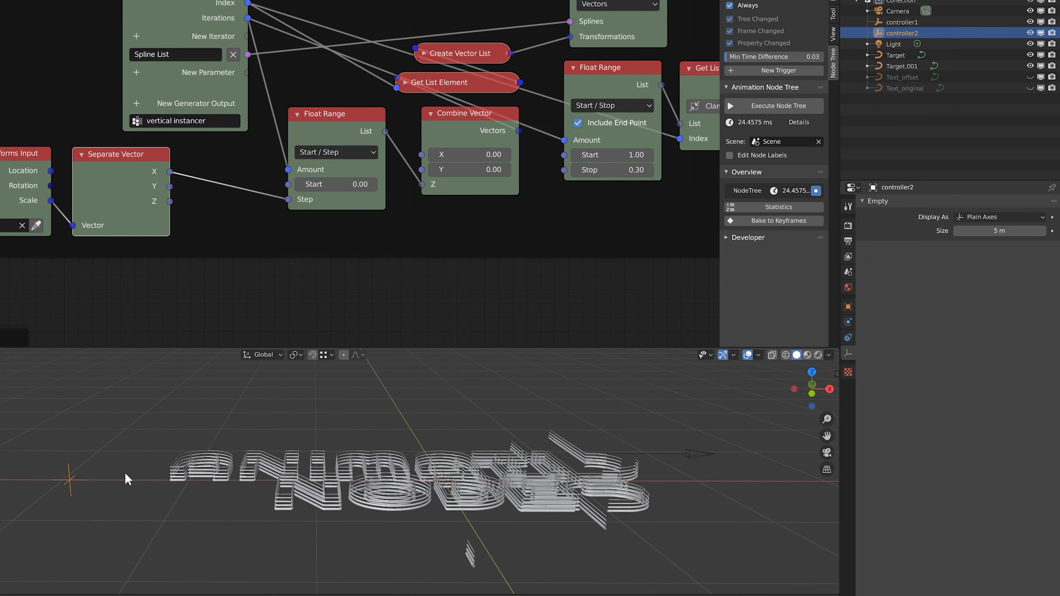
{"action": "key", "text": "s"}
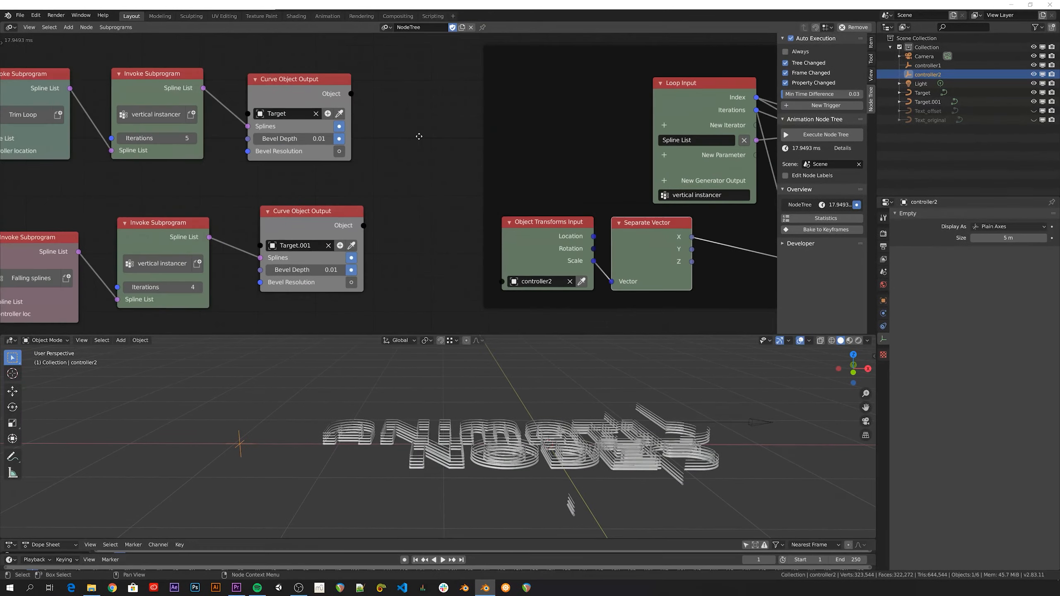
Set the falling-copies instancer to 1 iteration and turn on Always auto execution
{"action": "middle_click_drag", "start_coordinate": [293, 111], "coordinate": [558, 116]}
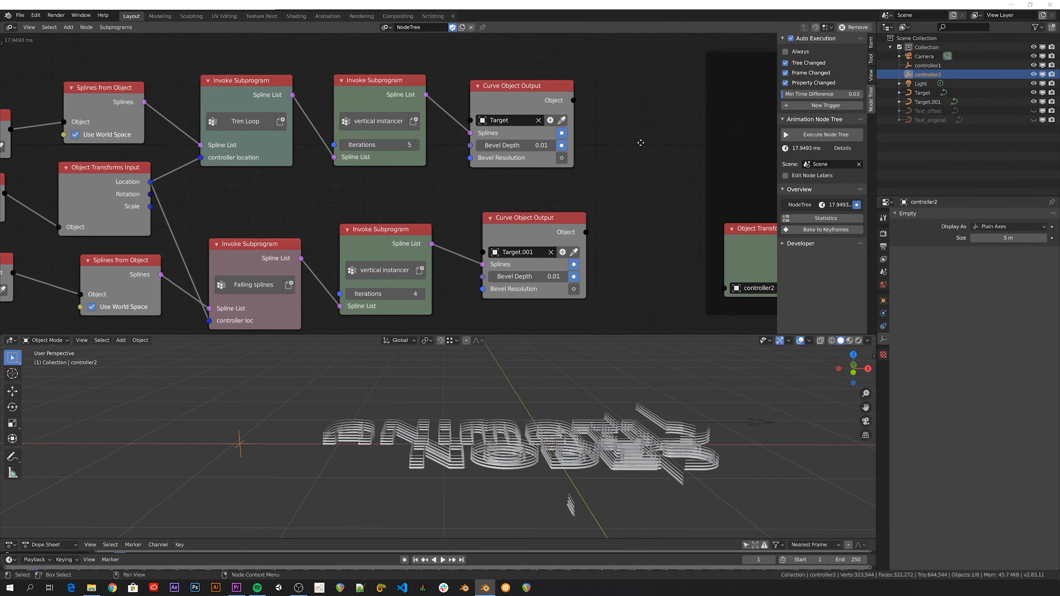
{"action": "middle_click_drag", "start_coordinate": [641, 143], "coordinate": [680, 145]}
{"action": "scroll", "coordinate": [411, 125], "scroll_direction": "up", "scroll_amount": 1}
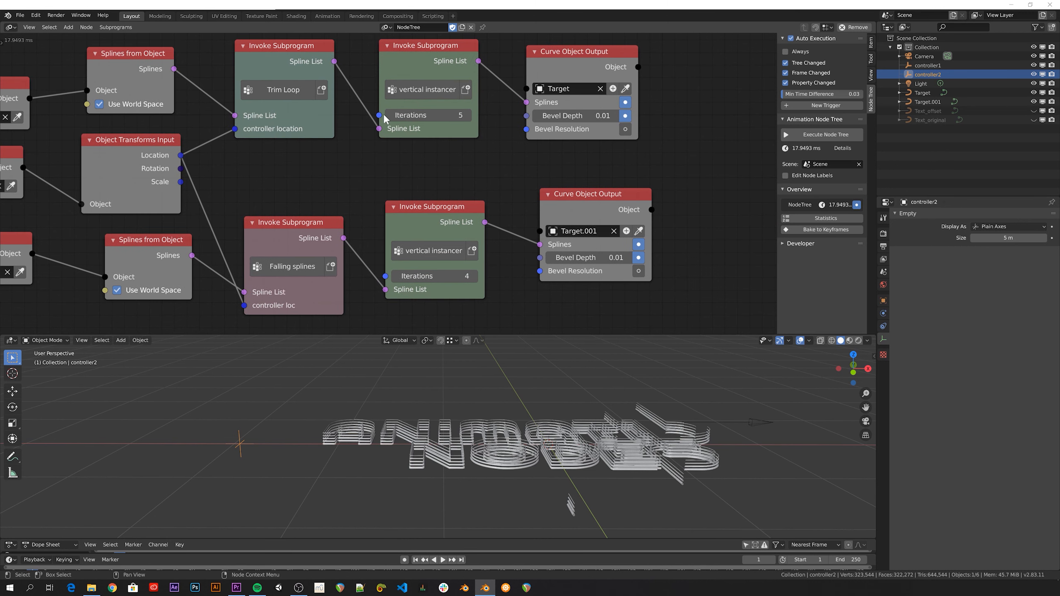
{"action": "scroll", "coordinate": [386, 115], "scroll_direction": "down", "scroll_amount": 4, "text": "ctrl"}
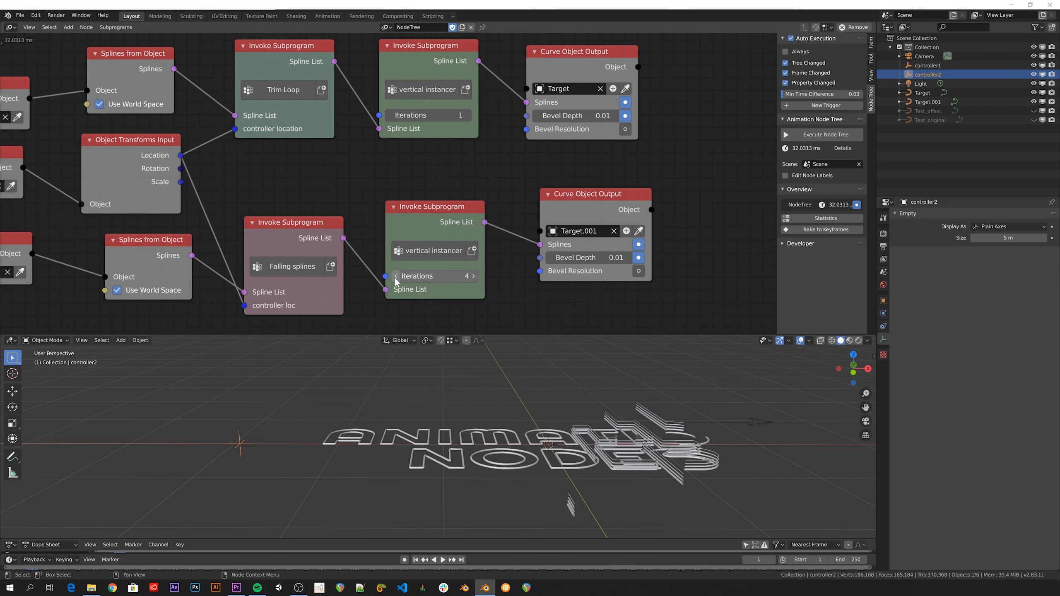
{"action": "scroll", "coordinate": [394, 277], "scroll_direction": "down", "scroll_amount": 3, "text": "ctrl"}
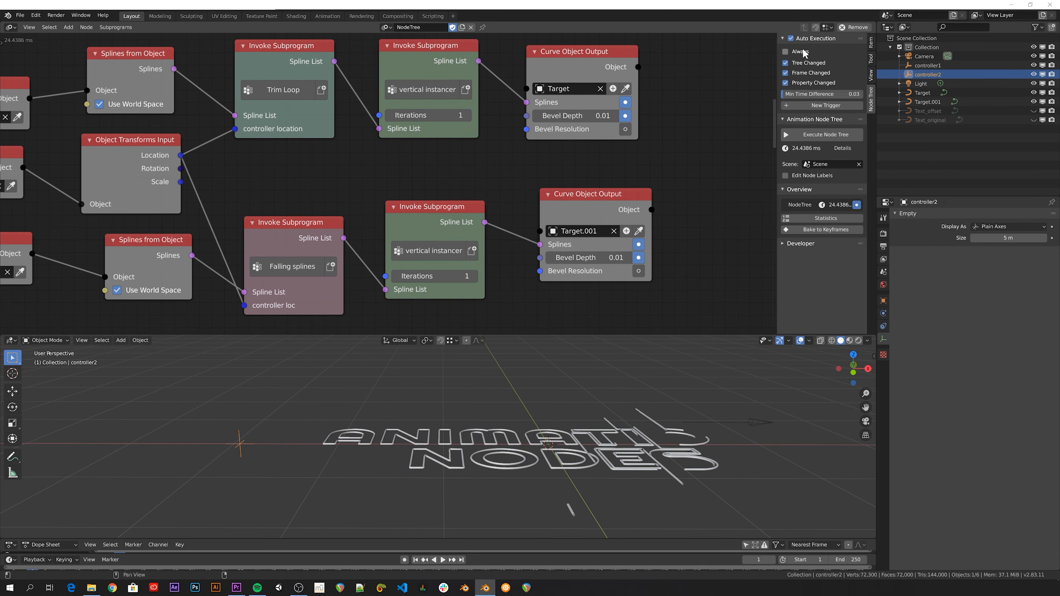
{"action": "left_click", "coordinate": [786, 52]}
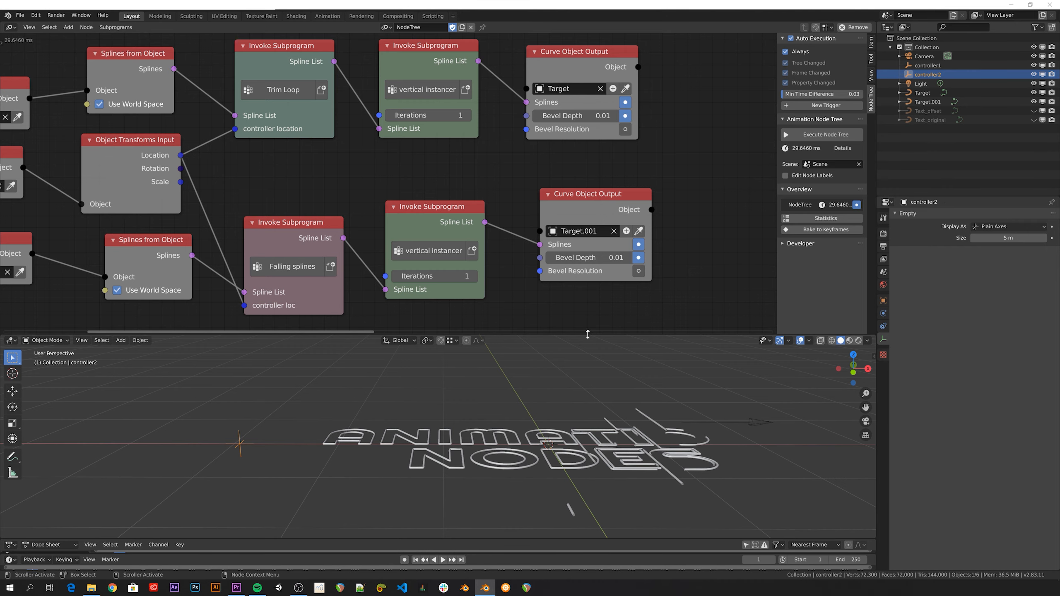
Enlarge the 3D viewport and timeline areas, then grab controller1 to move it
{"action": "left_click_drag", "start_coordinate": [589, 333], "coordinate": [596, 141]}
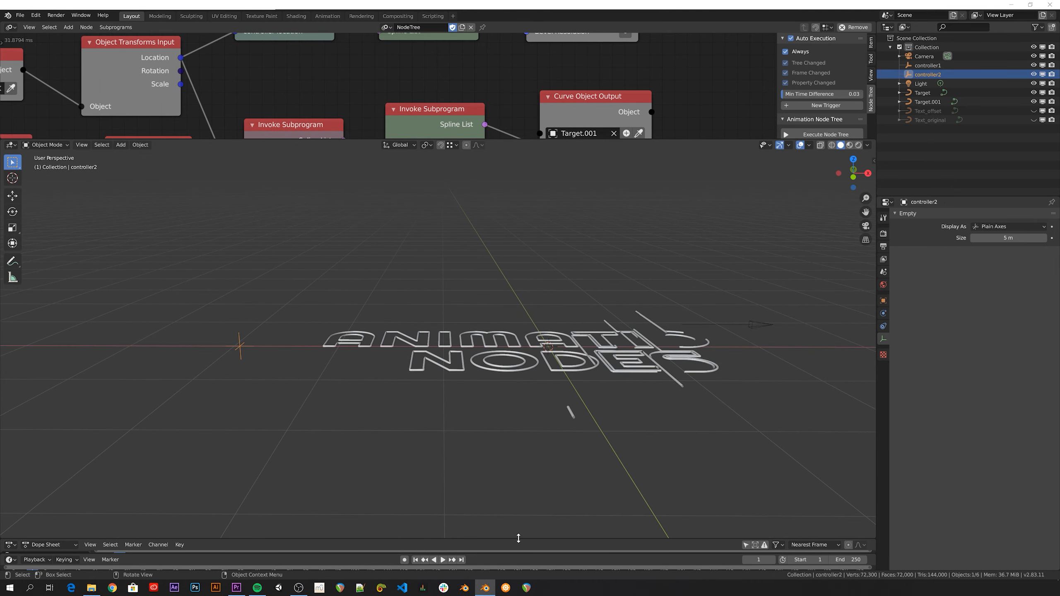
{"action": "left_click_drag", "start_coordinate": [519, 538], "coordinate": [514, 489]}
{"action": "middle_click_drag", "start_coordinate": [511, 466], "coordinate": [668, 265]}
{"action": "left_click", "coordinate": [668, 263]}
{"action": "key", "text": "g"}
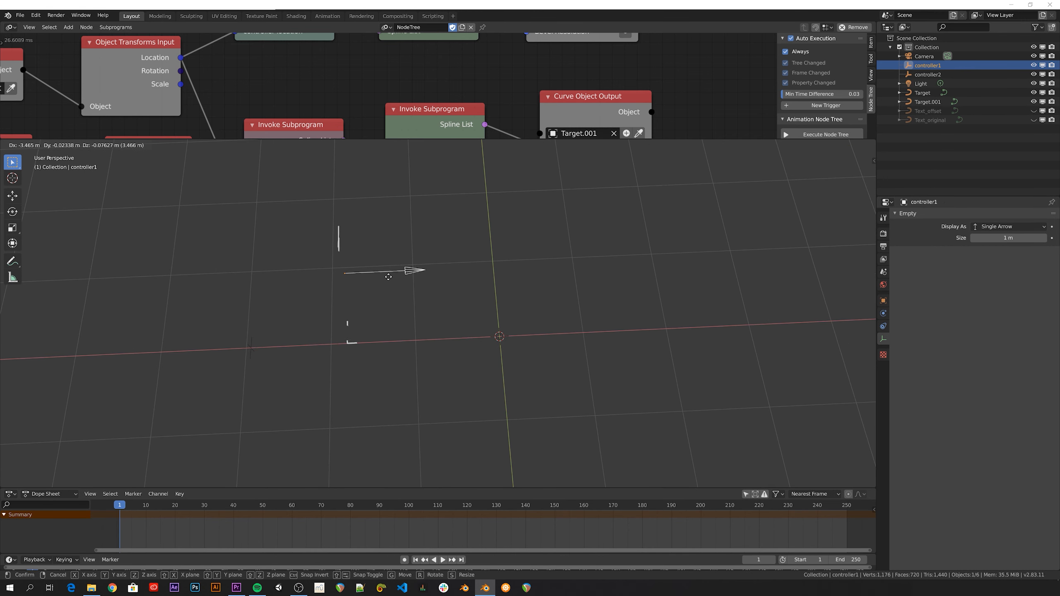
Place controller1 where the text is hidden and key its location at frame 10
{"action": "left_click", "coordinate": [376, 278]}
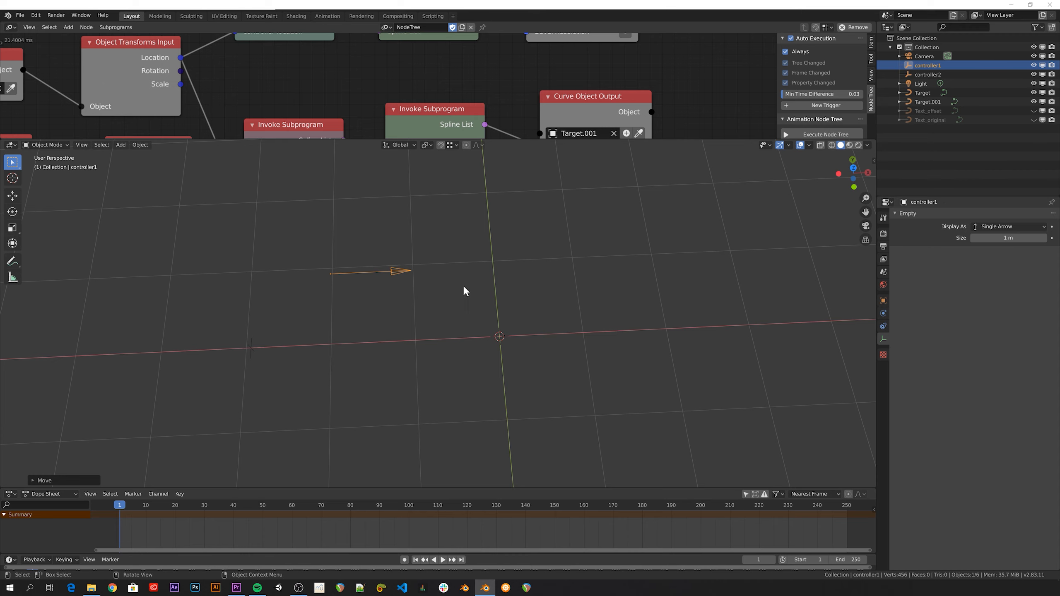
{"action": "key", "text": "space"}
{"action": "key", "text": "space"}
{"action": "key", "text": "i"}
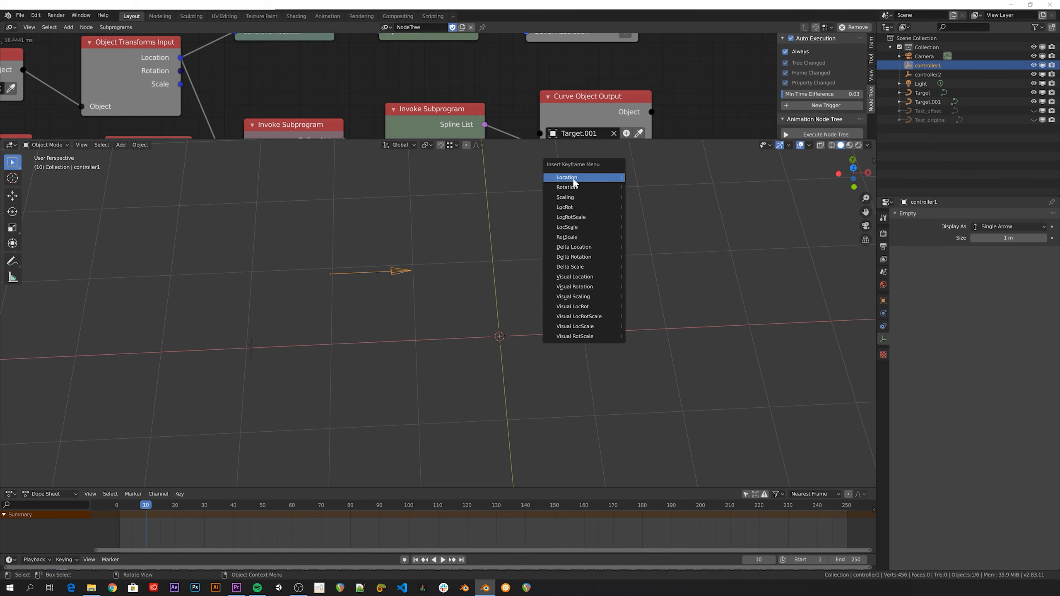
{"action": "left_click", "coordinate": [575, 184]}
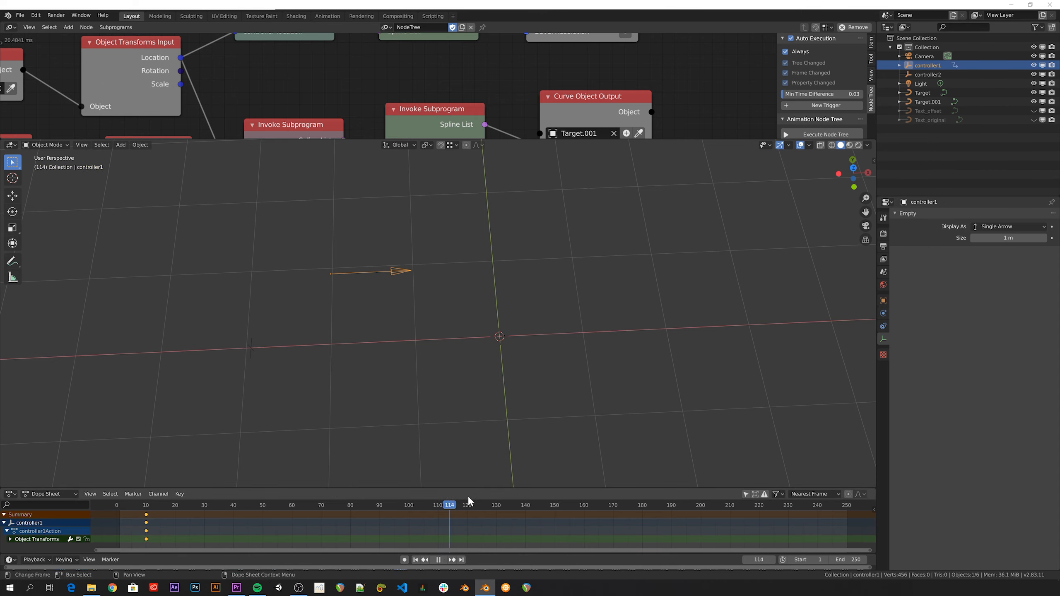
Move controller1 past the text and key its location at frame 150
{"action": "key", "text": "g"}
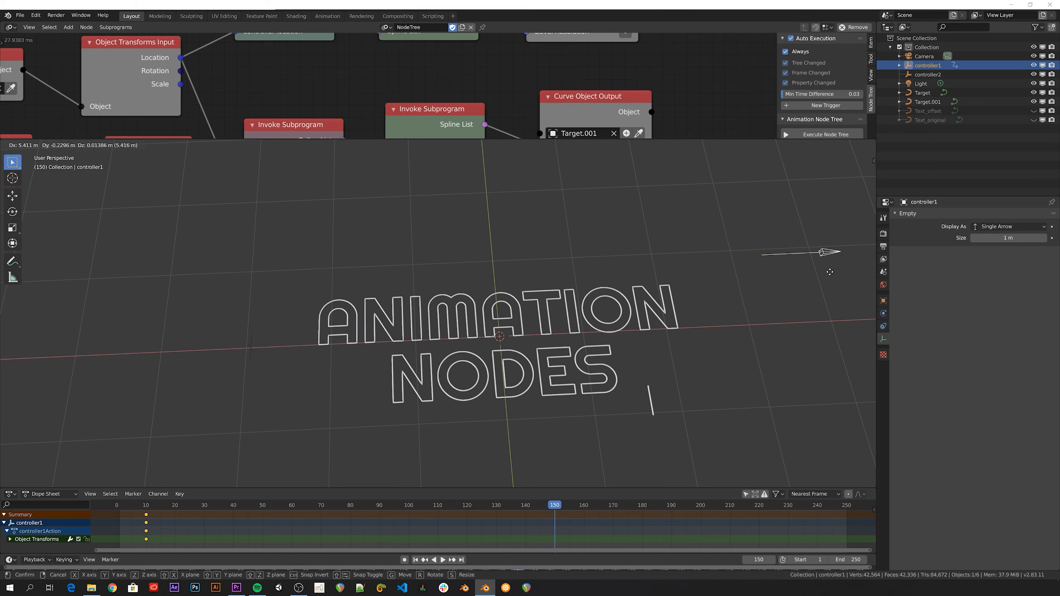
{"action": "left_click", "coordinate": [804, 260]}
{"action": "key", "text": "i"}
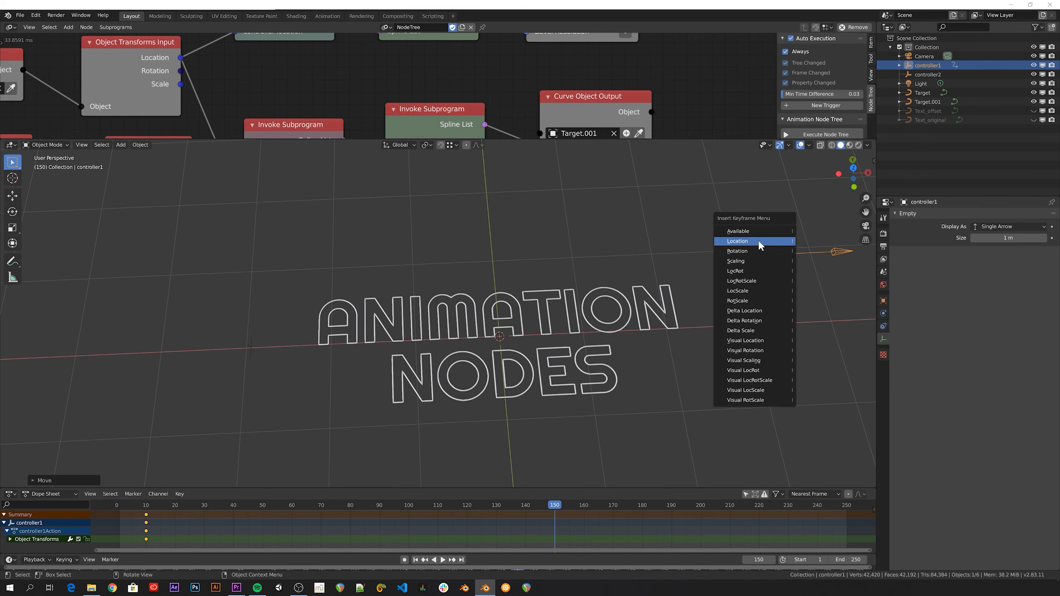
{"action": "left_click", "coordinate": [759, 245]}
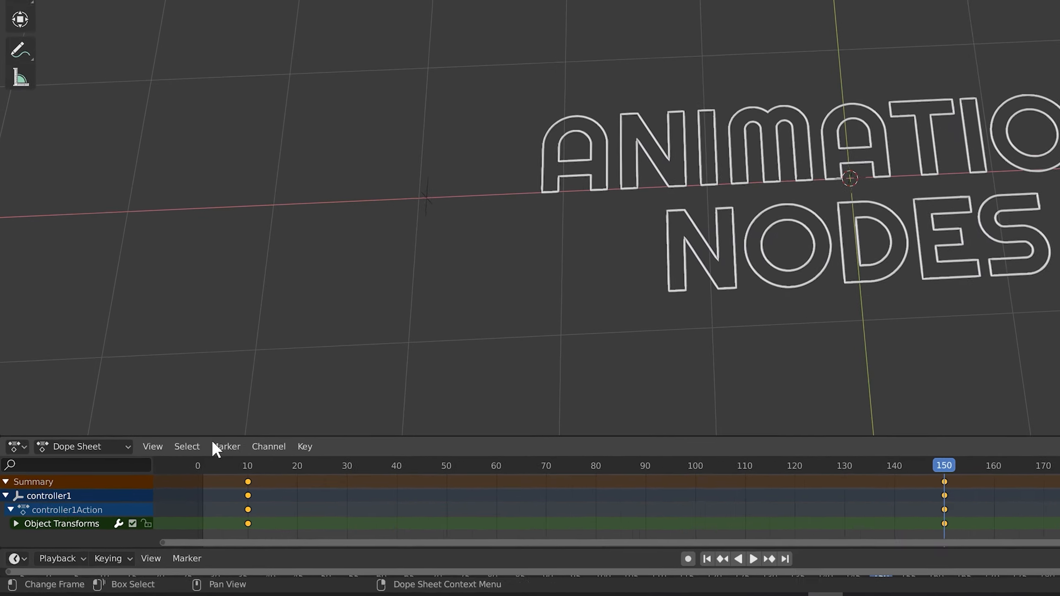
Set playback sync to AV-sync and play from frame 6 to check the reveal
{"action": "left_click", "coordinate": [37, 560]}
{"action": "left_click", "coordinate": [77, 170]}
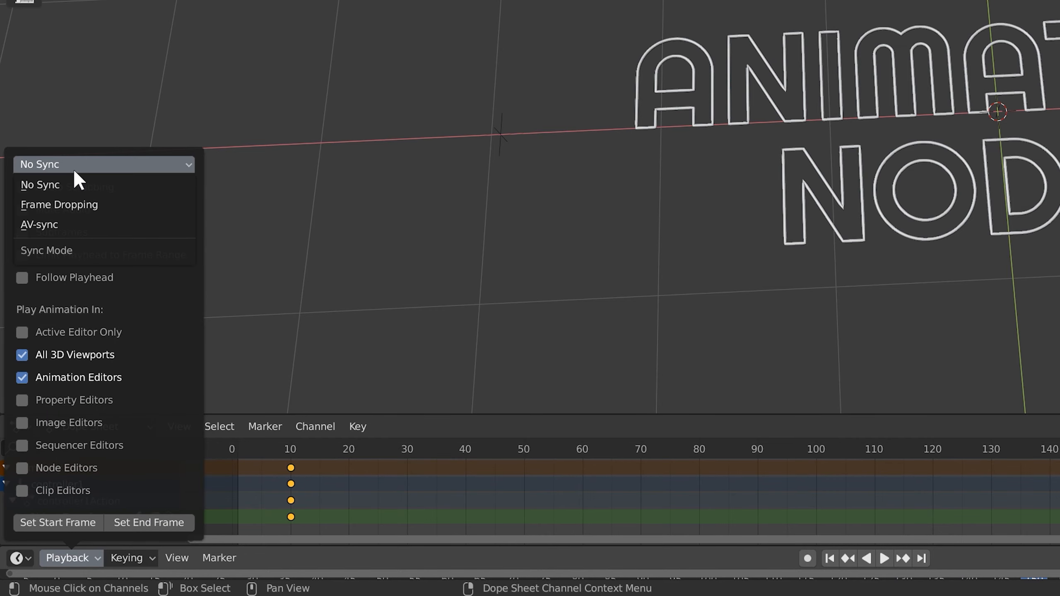
{"action": "left_click", "coordinate": [53, 226]}
{"action": "left_click_drag", "start_coordinate": [285, 449], "coordinate": [266, 451]}
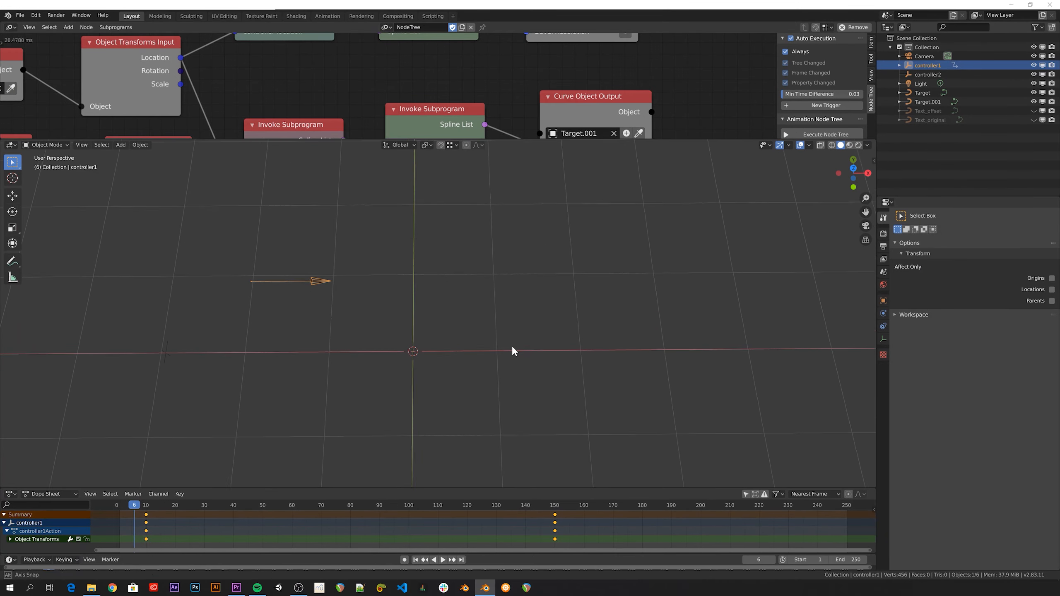
{"action": "key", "text": "space"}
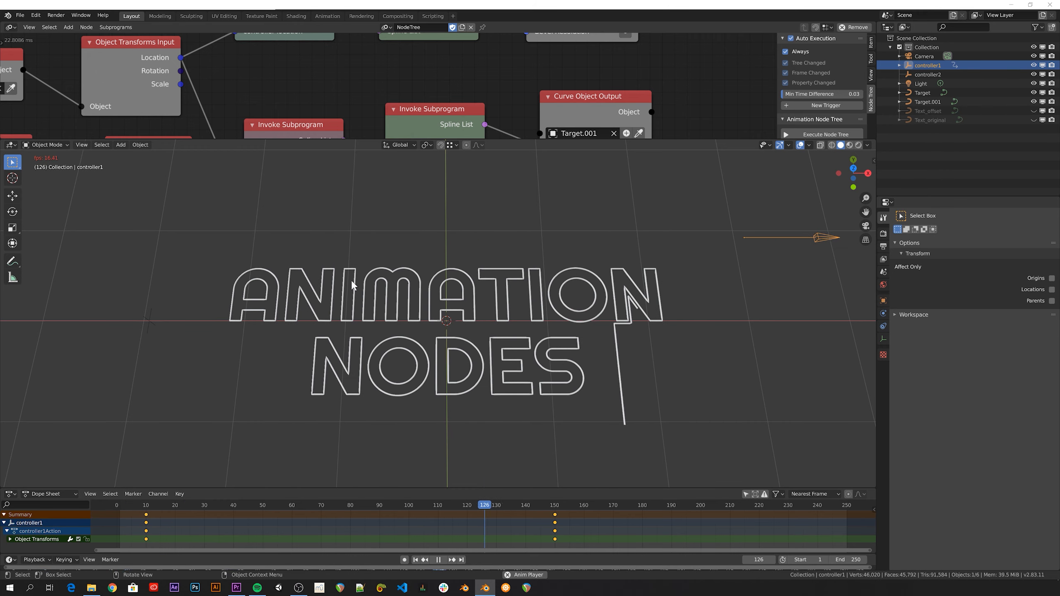
Raise the top instancer to 5 iterations and the falling copies to 4
{"action": "middle_click_drag", "start_coordinate": [351, 285], "coordinate": [472, 312]}
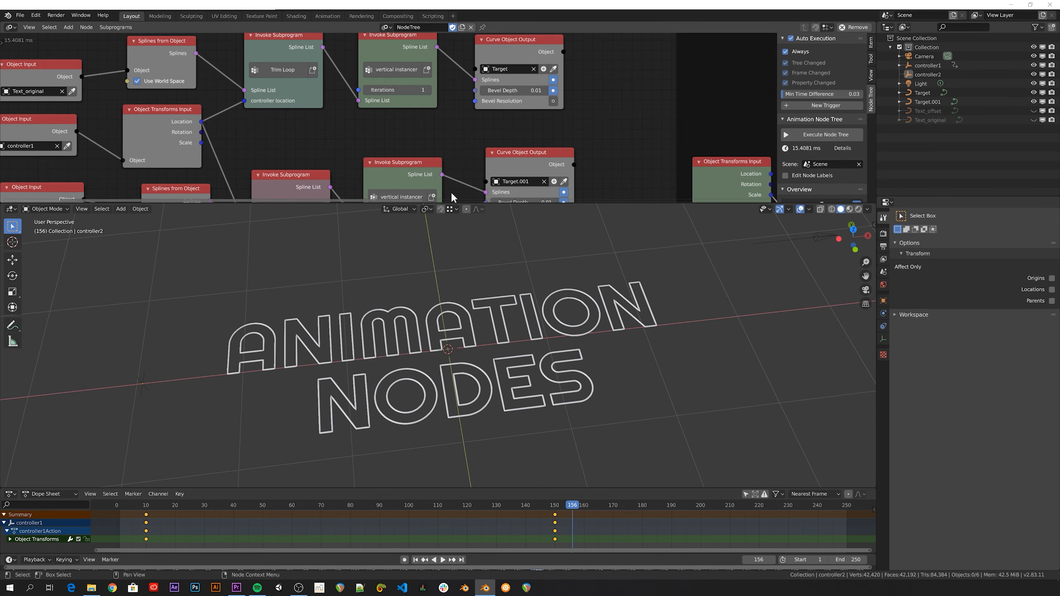
{"action": "left_click", "coordinate": [427, 90]}
{"action": "left_click", "coordinate": [427, 89]}
{"action": "left_click", "coordinate": [427, 89]}
{"action": "left_click", "coordinate": [427, 90]}
{"action": "scroll", "coordinate": [443, 167], "scroll_direction": "down", "scroll_amount": 3, "text": "shift"}
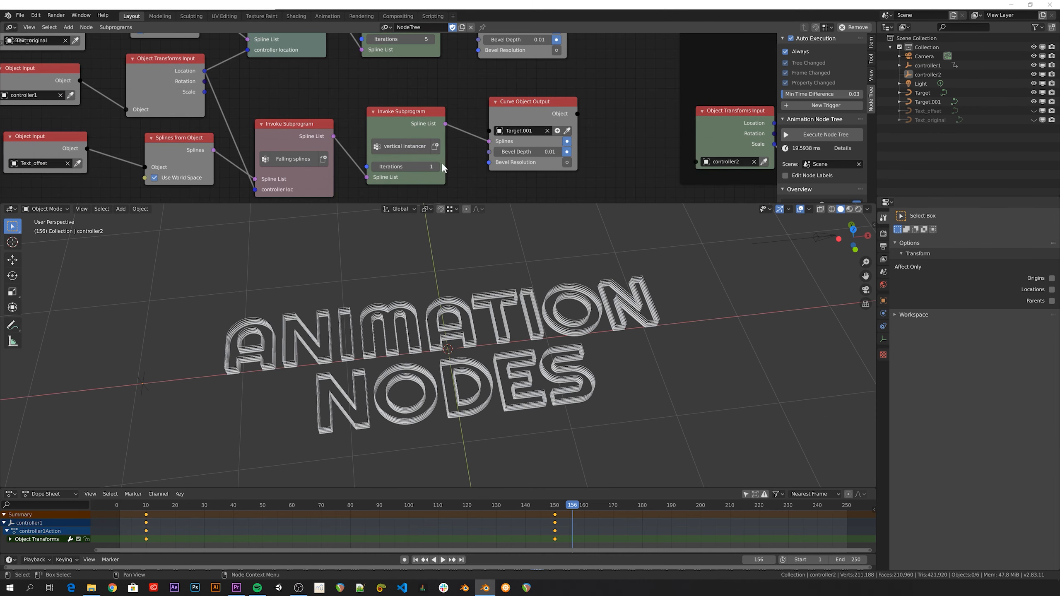
{"action": "left_click", "coordinate": [436, 166]}
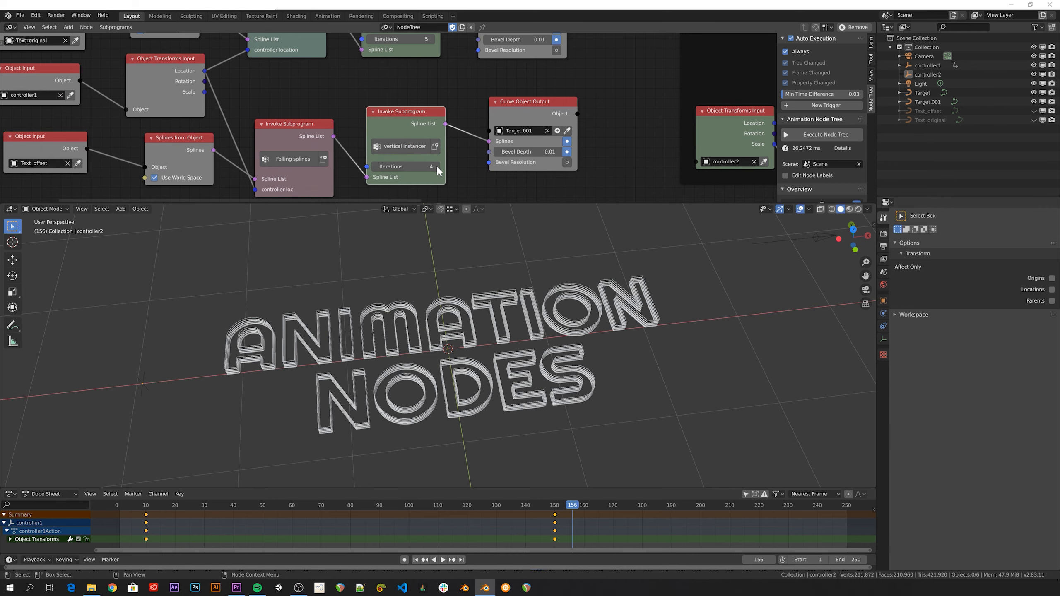
Key controller2's scale at frame 130, then return to around frame 10
{"action": "middle_click_drag", "start_coordinate": [353, 379], "coordinate": [98, 364]}
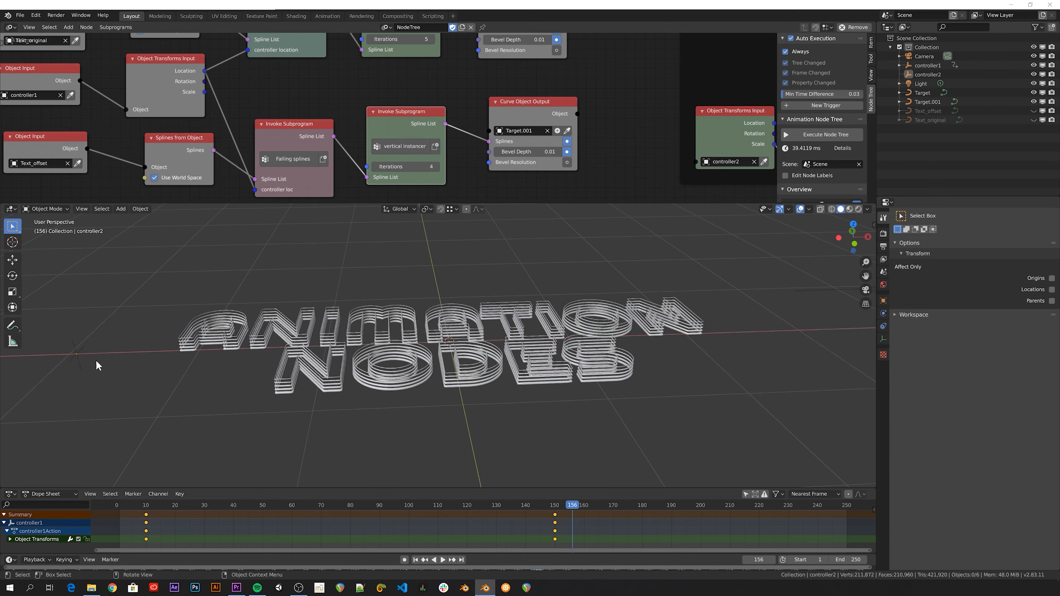
{"action": "left_click", "coordinate": [74, 358]}
{"action": "key", "text": "s"}
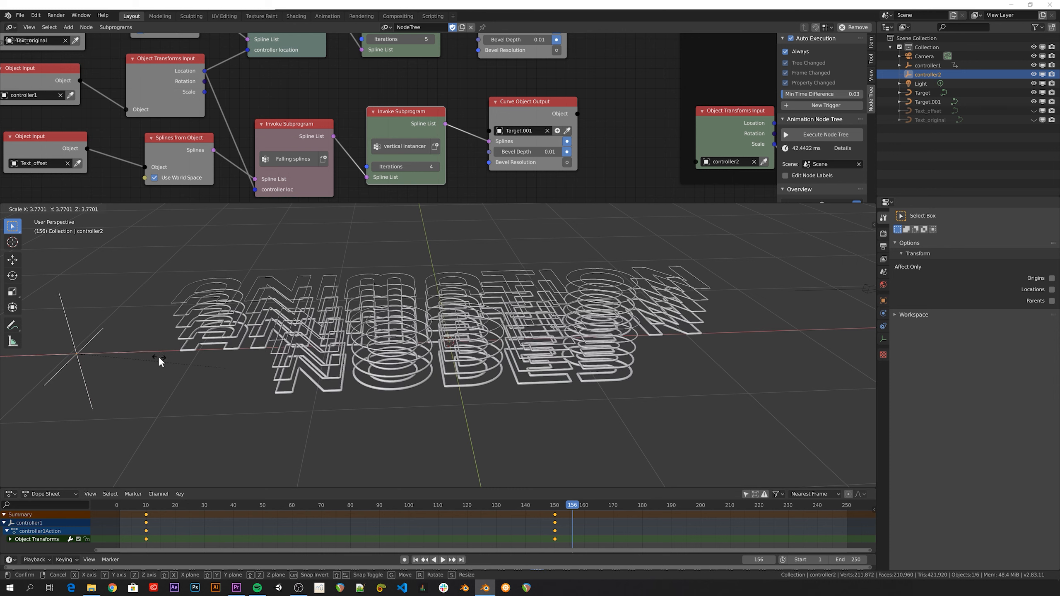
{"action": "right_click", "coordinate": [159, 362]}
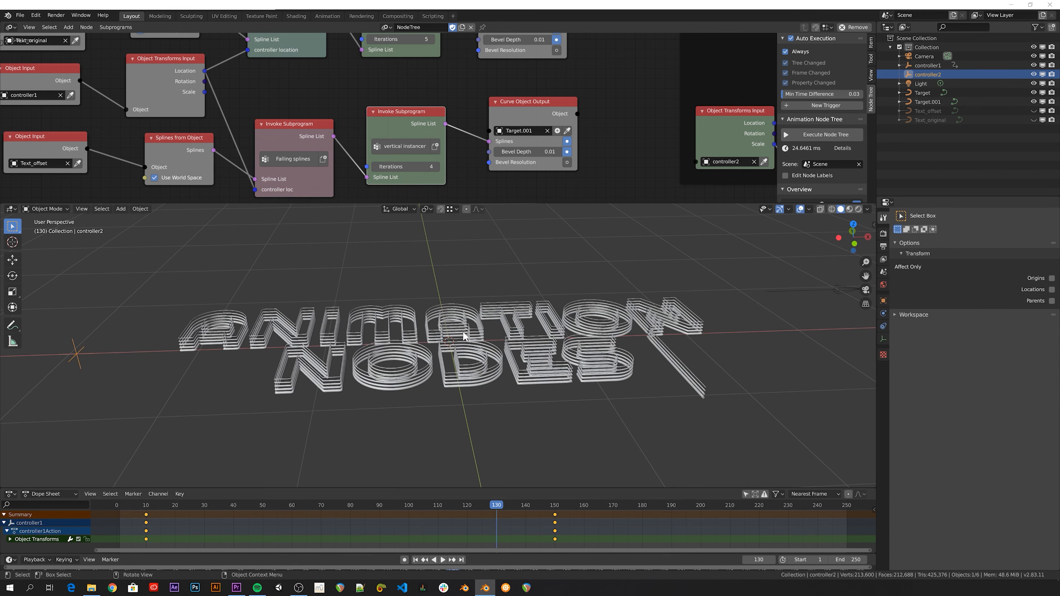
{"action": "key", "text": "i"}
{"action": "left_click", "coordinate": [441, 353]}
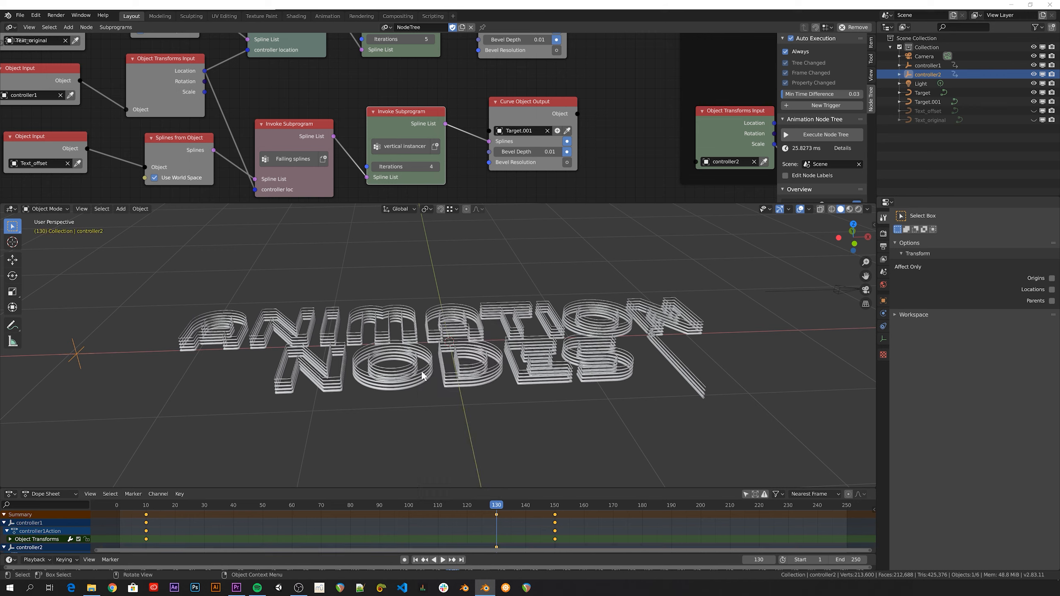
{"action": "left_click", "coordinate": [144, 506]}
Stop playback and move the controller1 empty to reveal the text
{"action": "key", "text": "space"}
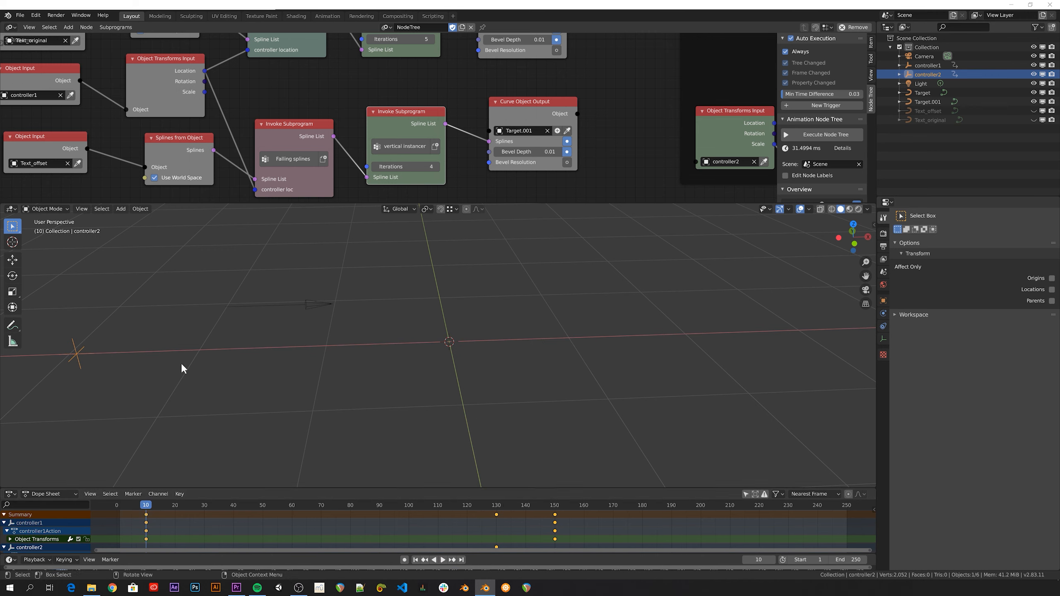
{"action": "left_click", "coordinate": [271, 307]}
{"action": "key", "text": "g"}
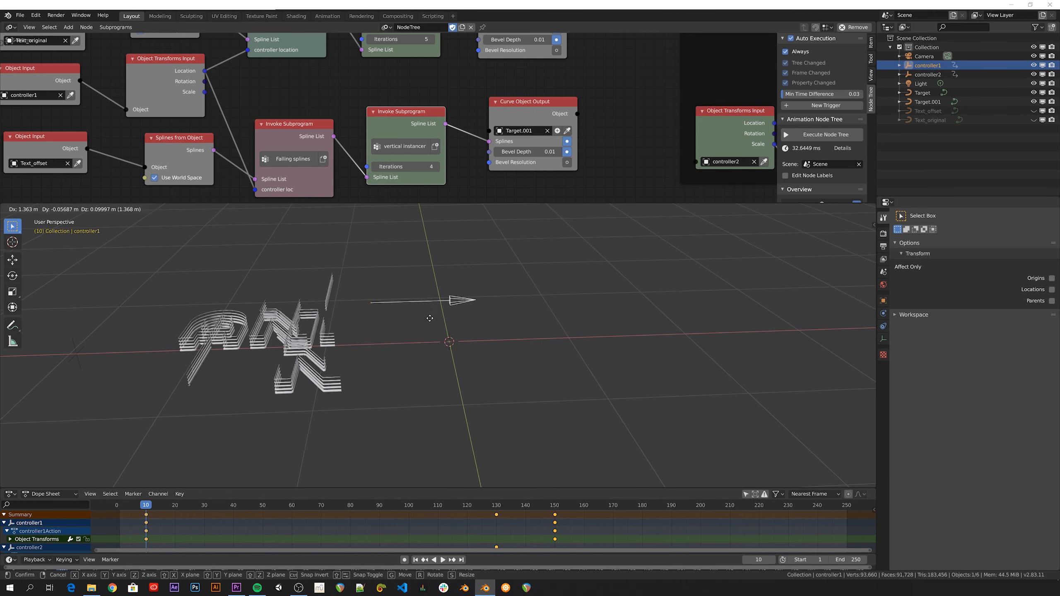
{"action": "left_click", "coordinate": [432, 317]}
Scale controller2 up about 2x, key its scale at frame 10, and show the Graph Editor
{"action": "left_click", "coordinate": [76, 357]}
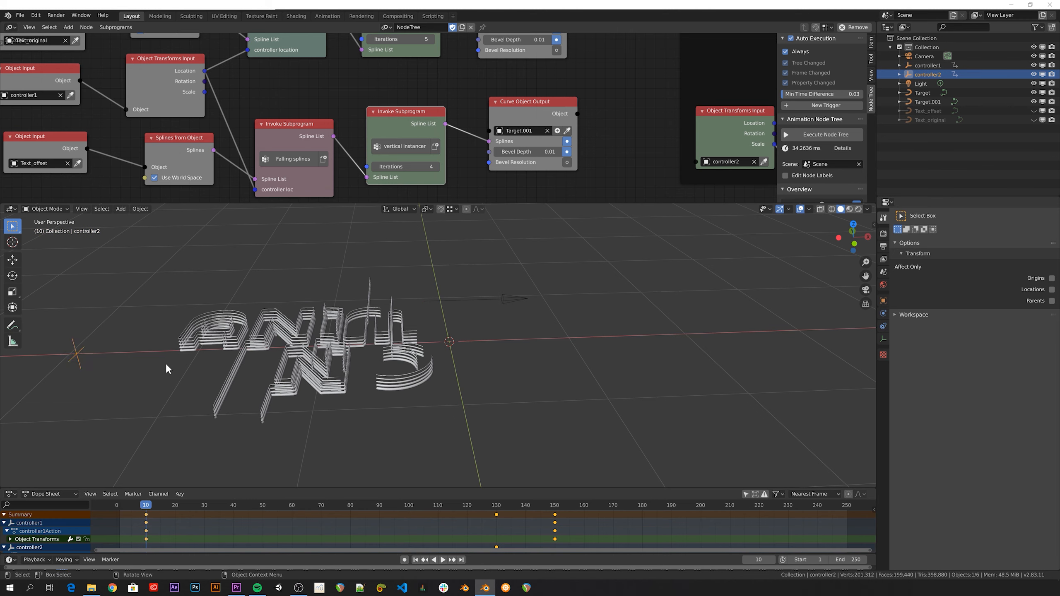
{"action": "key", "text": "s"}
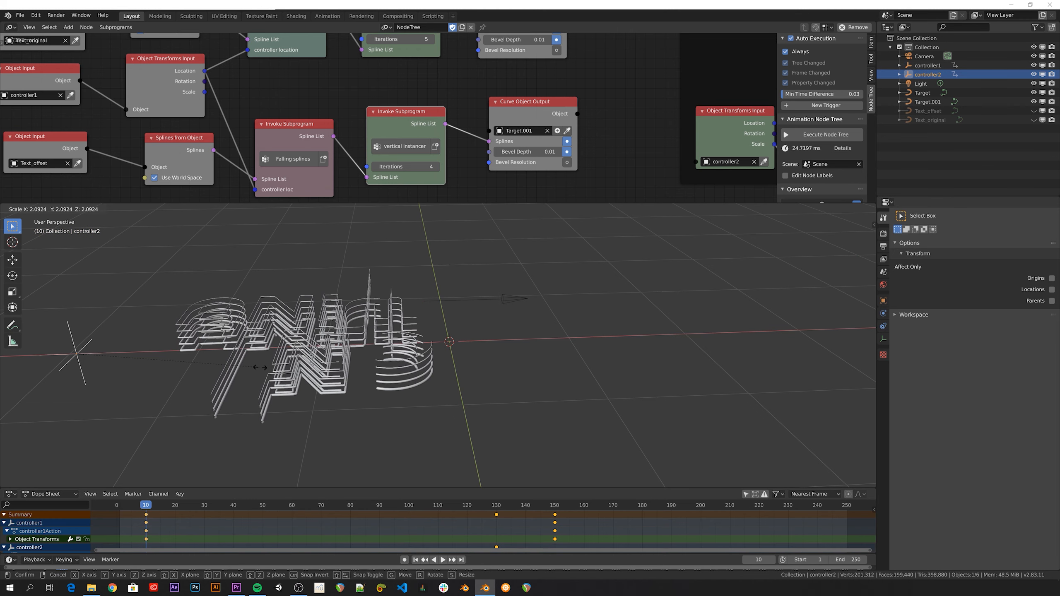
{"action": "key", "text": "i"}
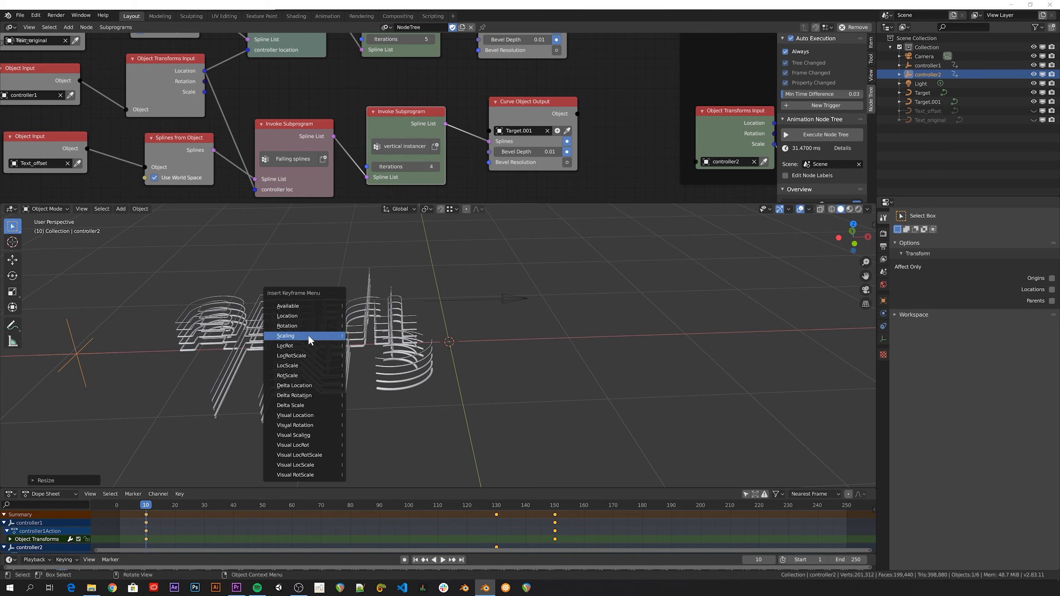
{"action": "left_click", "coordinate": [309, 340]}
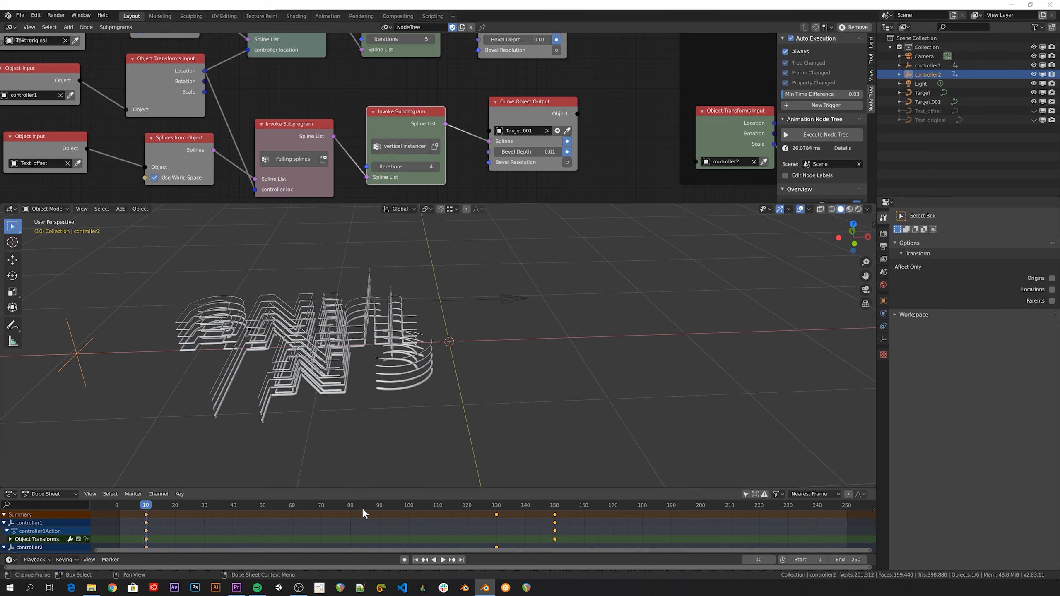
{"action": "key", "text": "ctrl+Tab"}
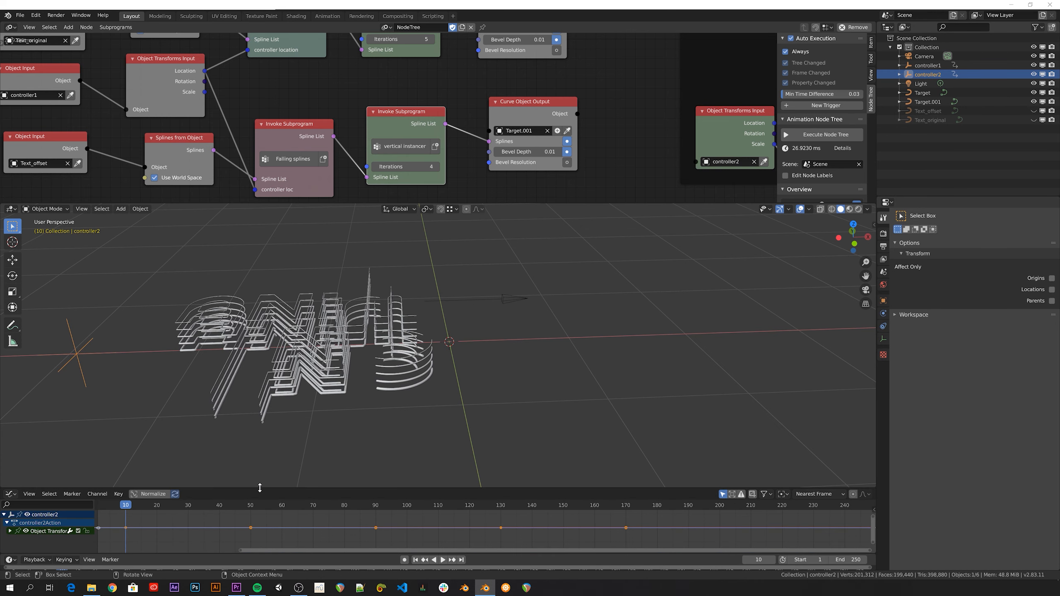
Spread controller2's later scale keyframes (frames 90–170) further apart in time, then play the animation
{"action": "left_click_drag", "start_coordinate": [265, 455], "coordinate": [234, 369]}
{"action": "middle_click_drag", "start_coordinate": [196, 450], "coordinate": [276, 456]}
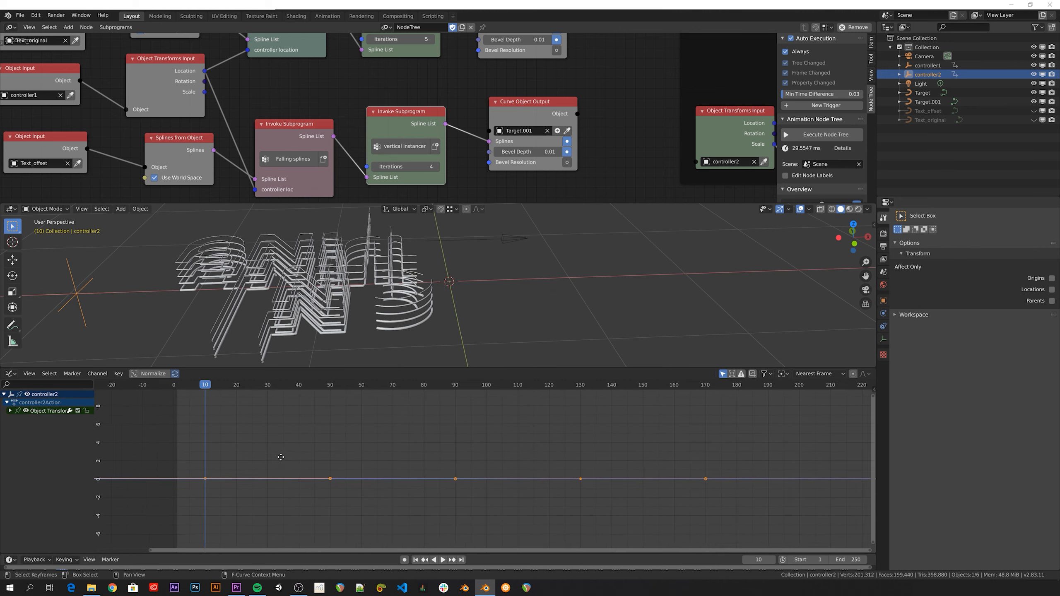
{"action": "left_click", "coordinate": [9, 411]}
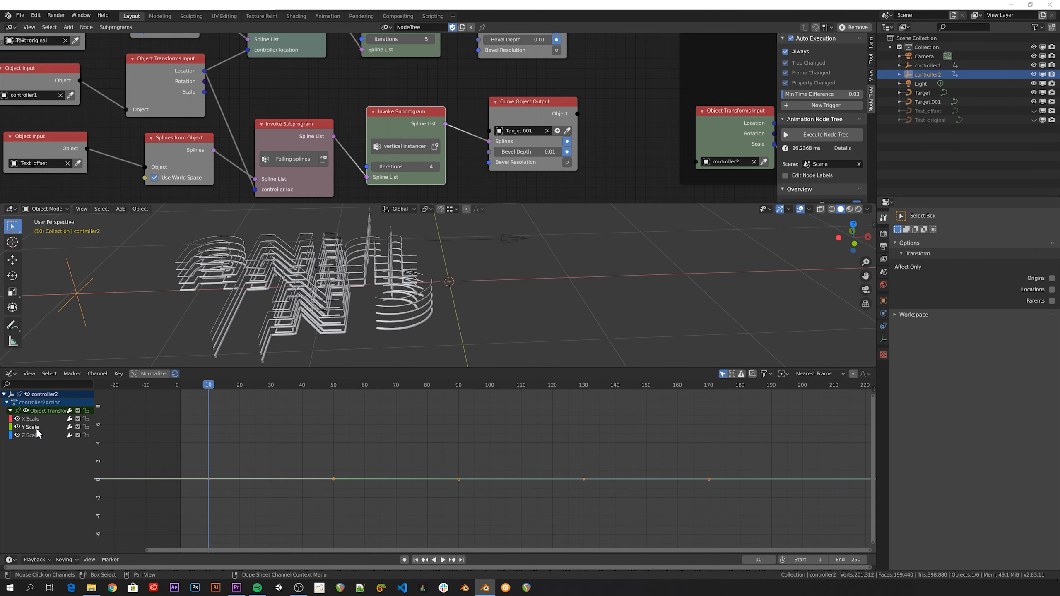
{"action": "left_click_drag", "start_coordinate": [353, 436], "coordinate": [711, 546]}
{"action": "key", "text": "KP_Decimal"}
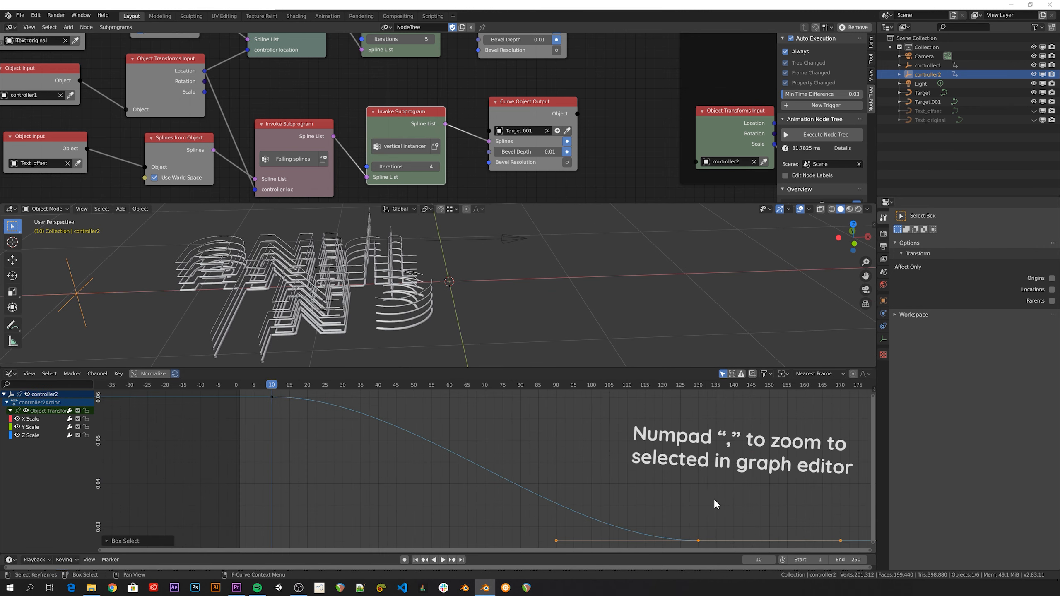
{"action": "key", "text": "s"}
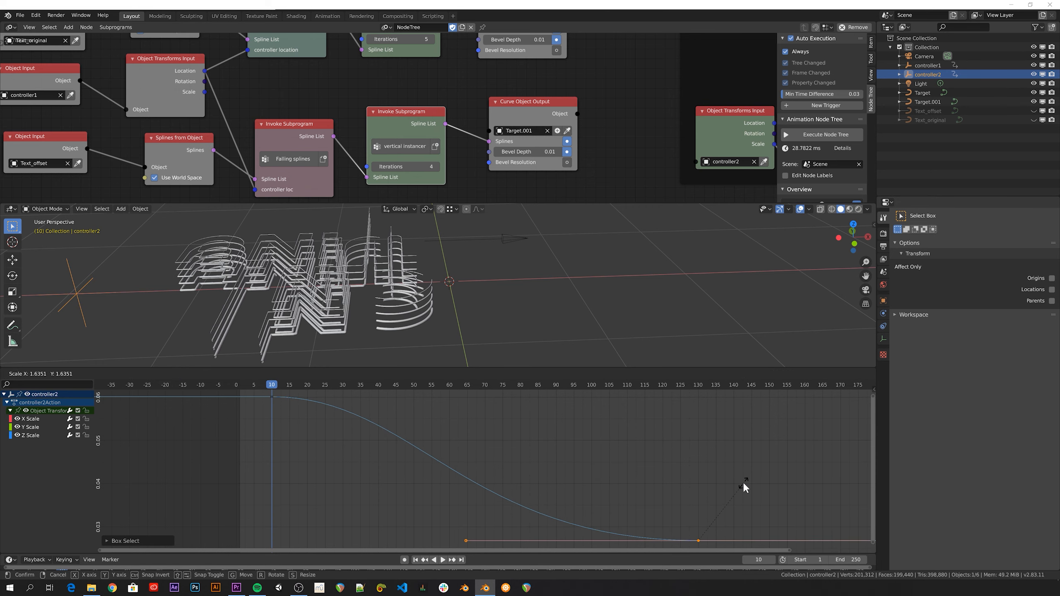
{"action": "left_click", "coordinate": [744, 486]}
{"action": "left_click_drag", "start_coordinate": [298, 367], "coordinate": [337, 485]}
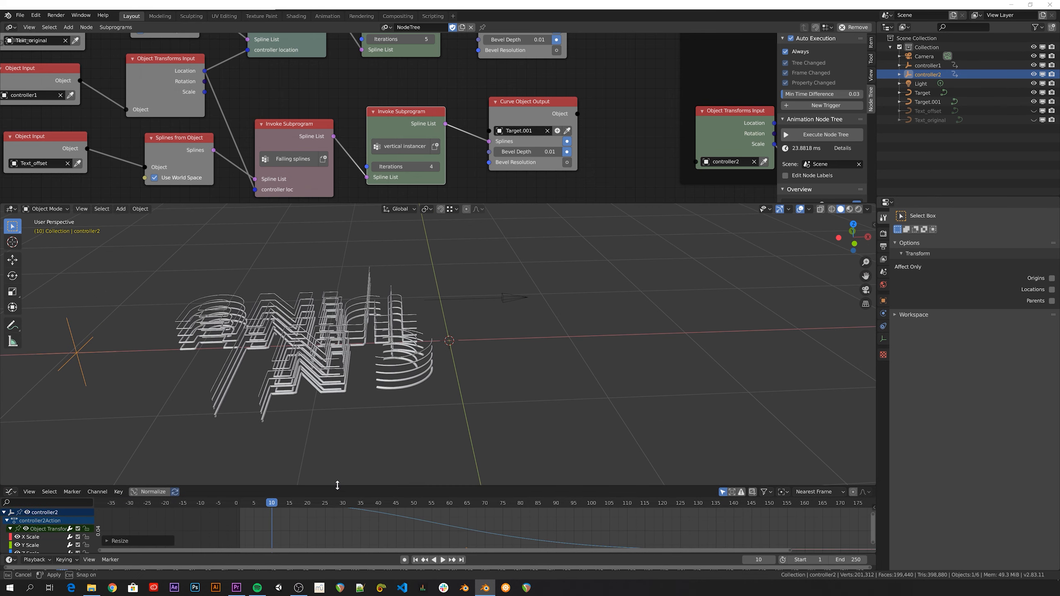
{"action": "key", "text": "space"}
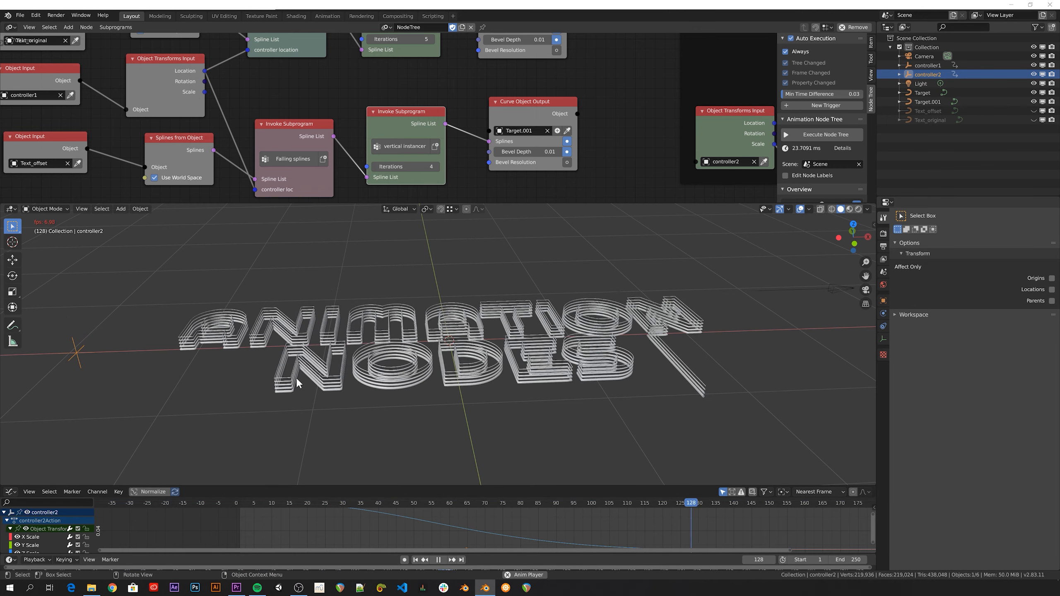
Return to the Dope Sheet, enlarge the 3D view, uncheck Always, and face the text
{"action": "key", "text": "ctrl+Tab"}
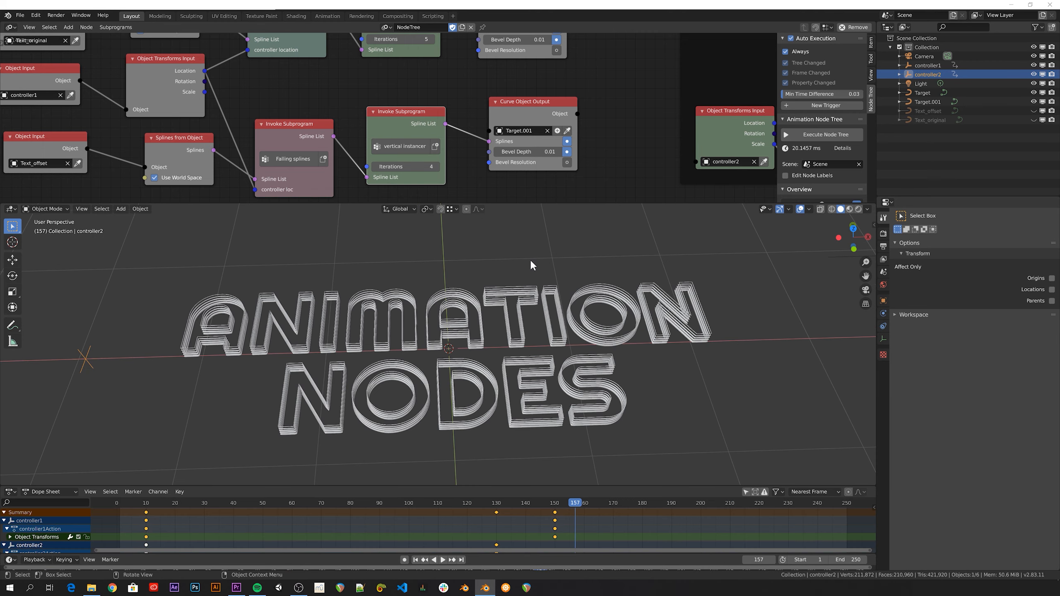
{"action": "left_click_drag", "start_coordinate": [549, 203], "coordinate": [548, 142]}
{"action": "left_click", "coordinate": [786, 51]}
{"action": "middle_click_drag", "start_coordinate": [417, 276], "coordinate": [461, 259]}
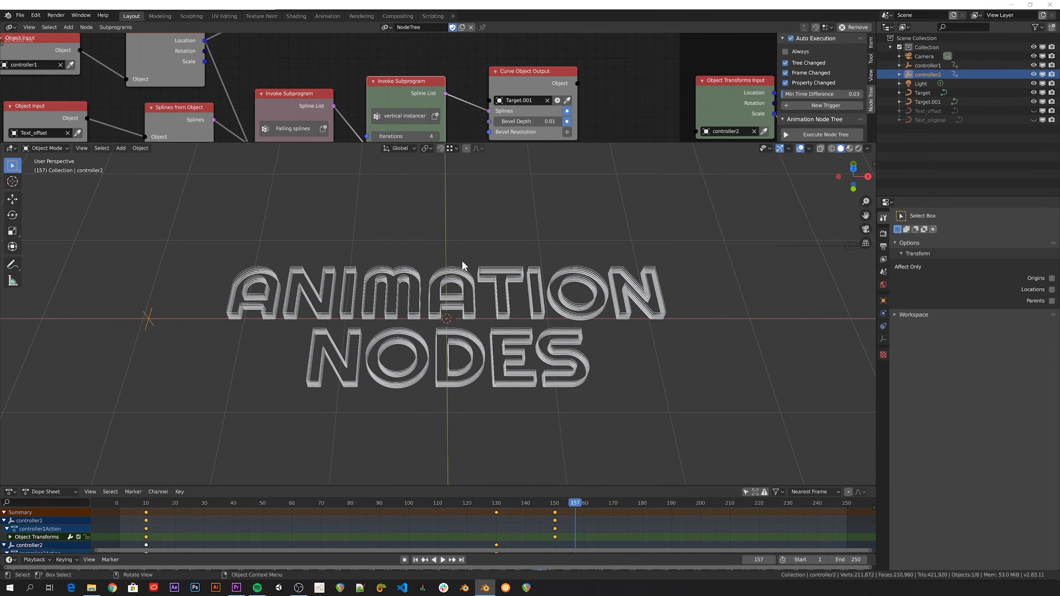
Add a mesh plane and scale it up into a large ground
{"action": "key", "text": "shift+a"}
{"action": "mouse_move", "coordinate": [461, 258]}
{"action": "left_click", "coordinate": [517, 264]}
{"action": "key", "text": "s"}
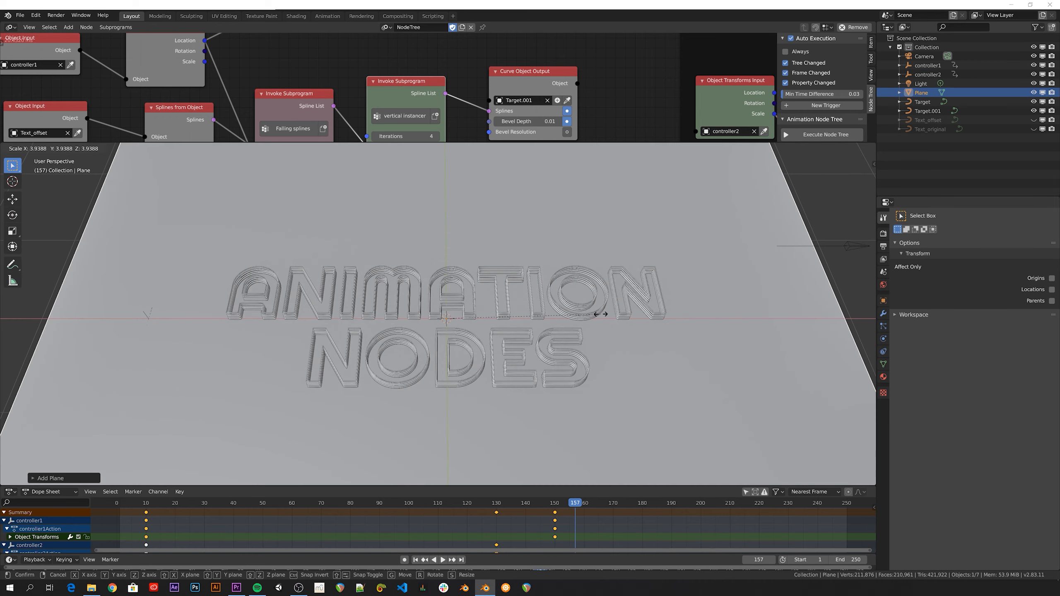
{"action": "left_click", "coordinate": [652, 321]}
Set the render engine to Cycles
{"action": "left_click", "coordinate": [884, 234]}
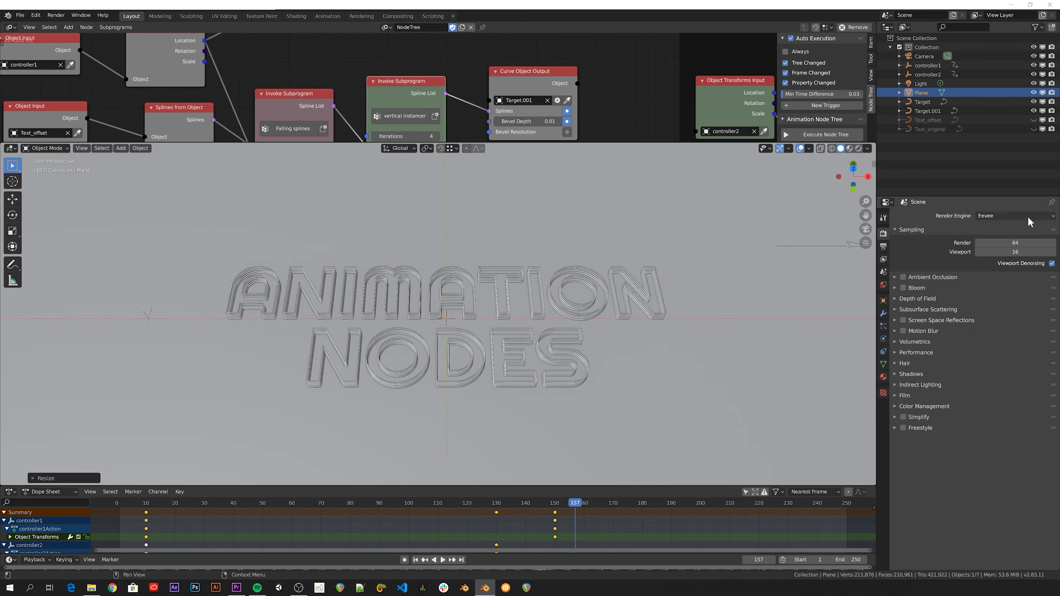
{"action": "left_click", "coordinate": [1029, 216]}
{"action": "left_click", "coordinate": [1001, 250]}
Give the plane a new material in Rendered shading and edit its base colour
{"action": "left_click", "coordinate": [883, 377]}
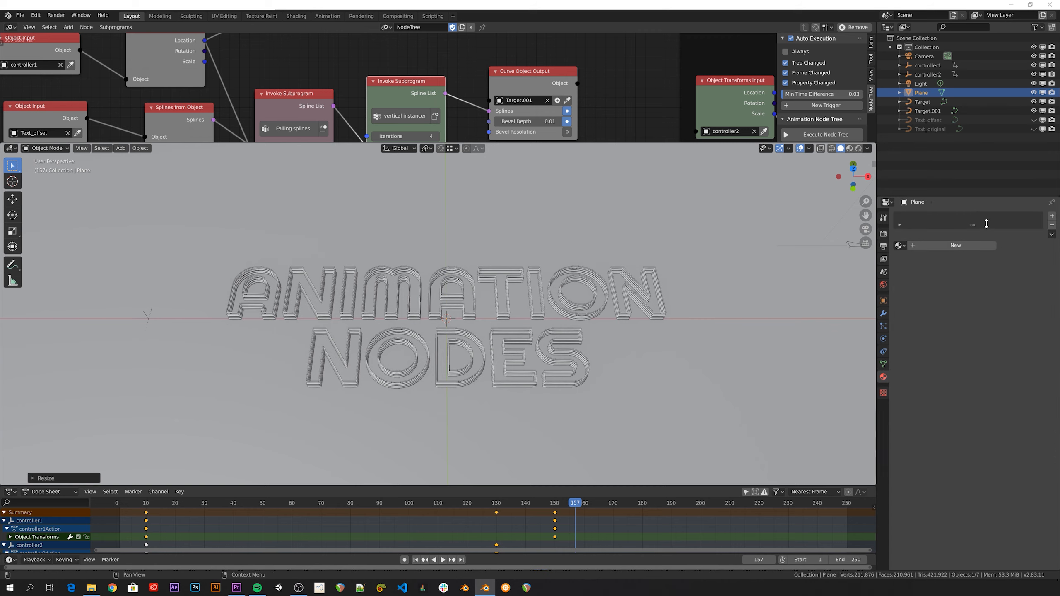
{"action": "left_click", "coordinate": [935, 245]}
{"action": "key", "text": "z"}
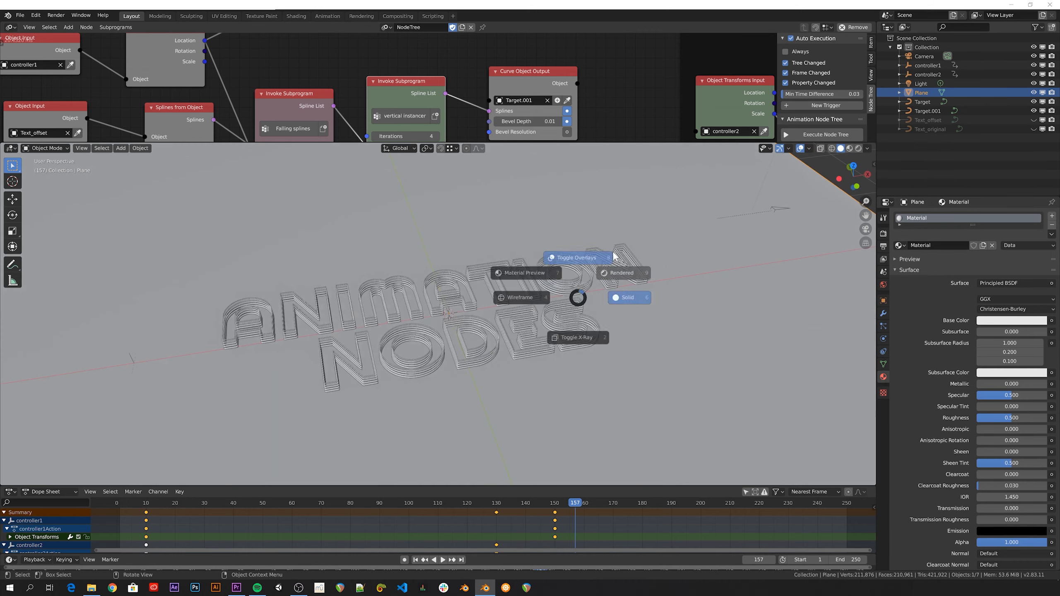
{"action": "left_click", "coordinate": [553, 254]}
{"action": "left_click", "coordinate": [1000, 320]}
Darken the plane to deep blue, then give Target.001 a new Emission material
{"action": "left_click", "coordinate": [1008, 210]}
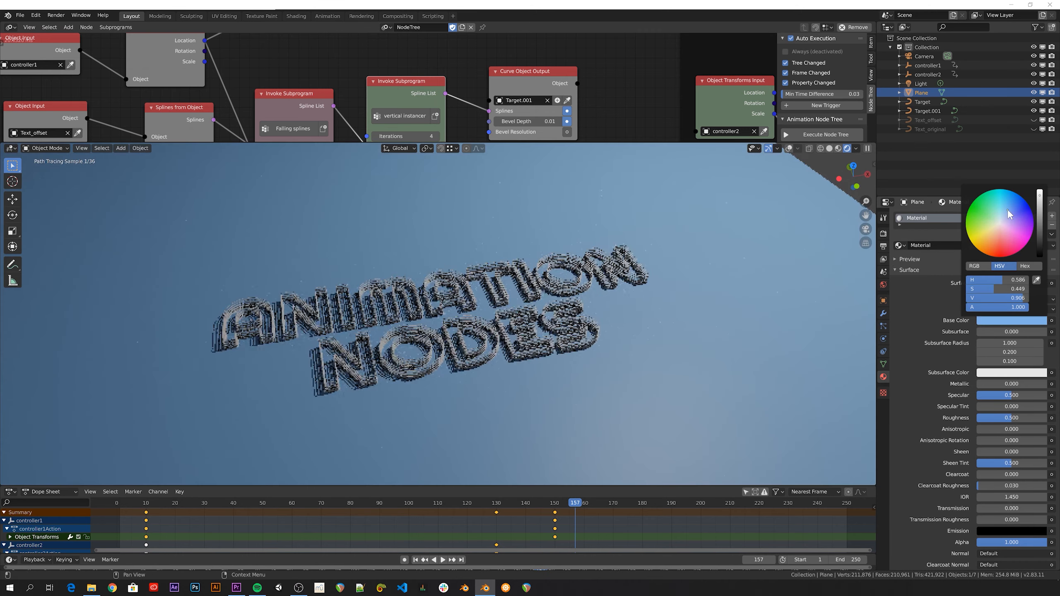
{"action": "left_click_drag", "start_coordinate": [1041, 215], "coordinate": [1042, 235]}
{"action": "left_click", "coordinate": [927, 110]}
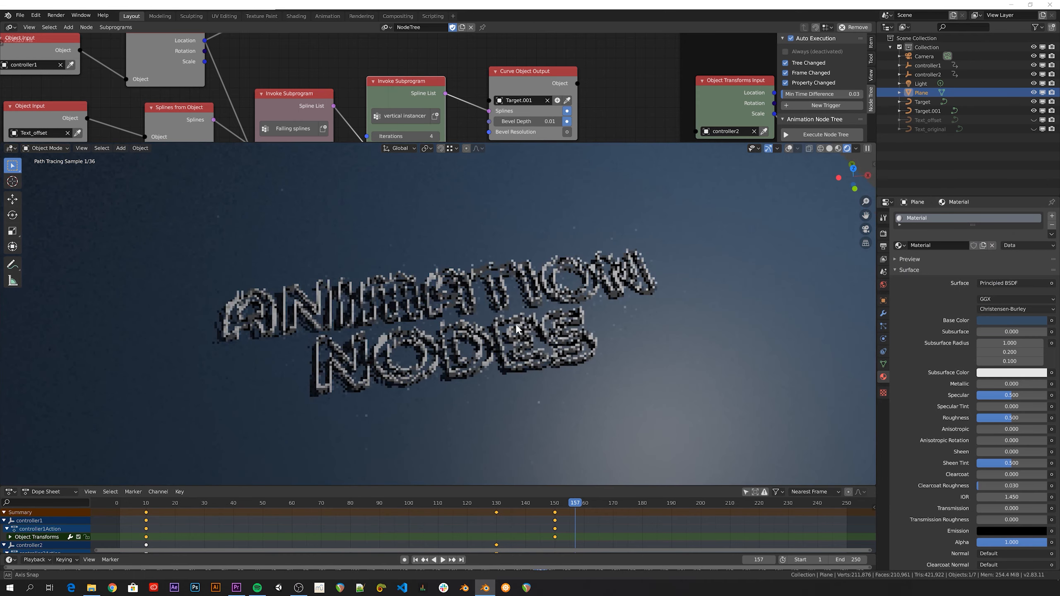
{"action": "left_click", "coordinate": [935, 246]}
{"action": "left_click", "coordinate": [1000, 284]}
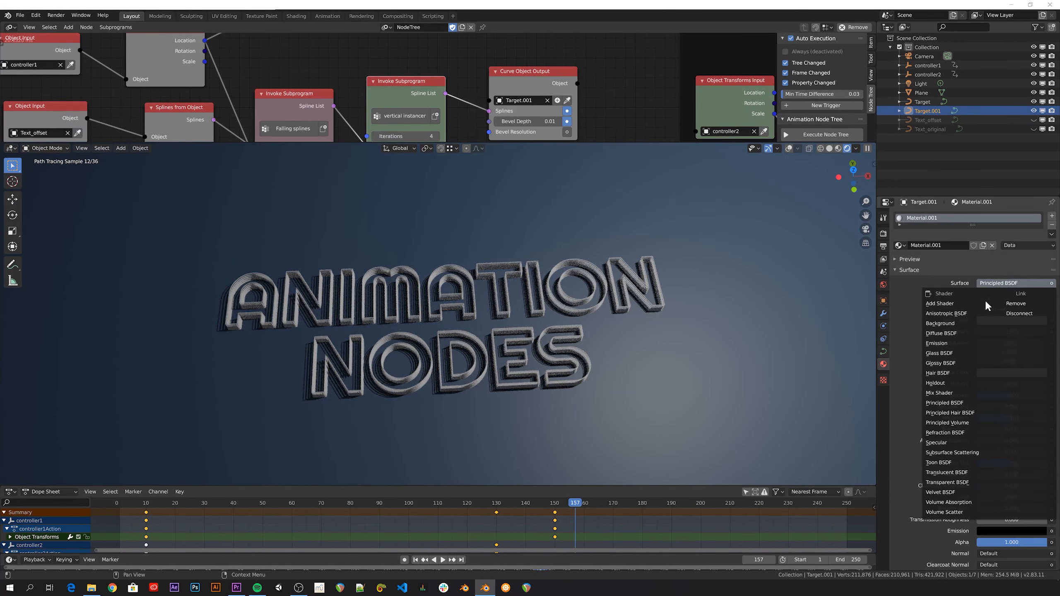
{"action": "left_click", "coordinate": [936, 343]}
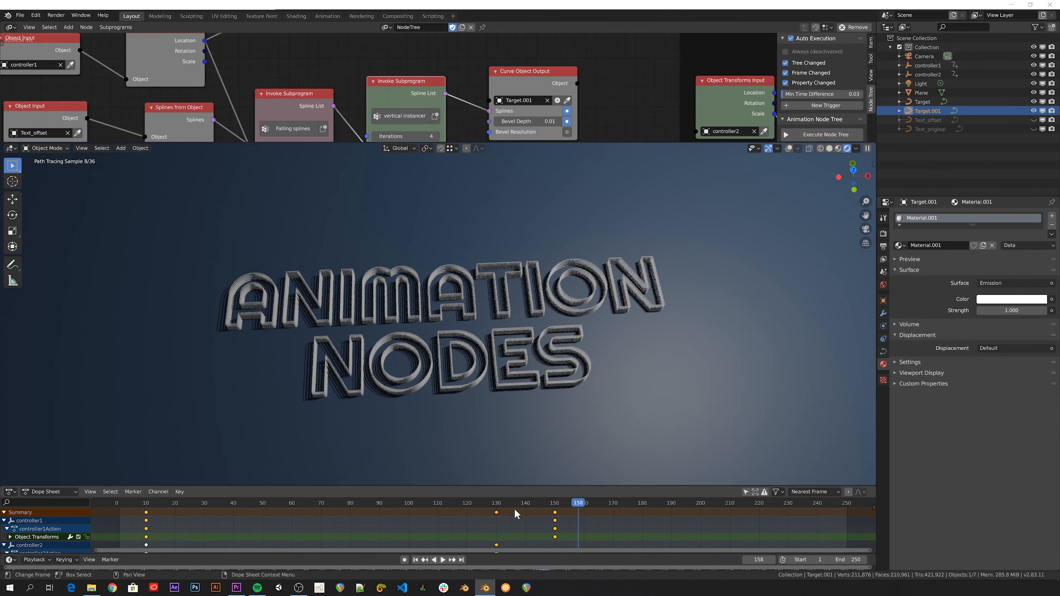
At frame 85, set Target.001's emission to light blue with strength 15
{"action": "left_click", "coordinate": [364, 507]}
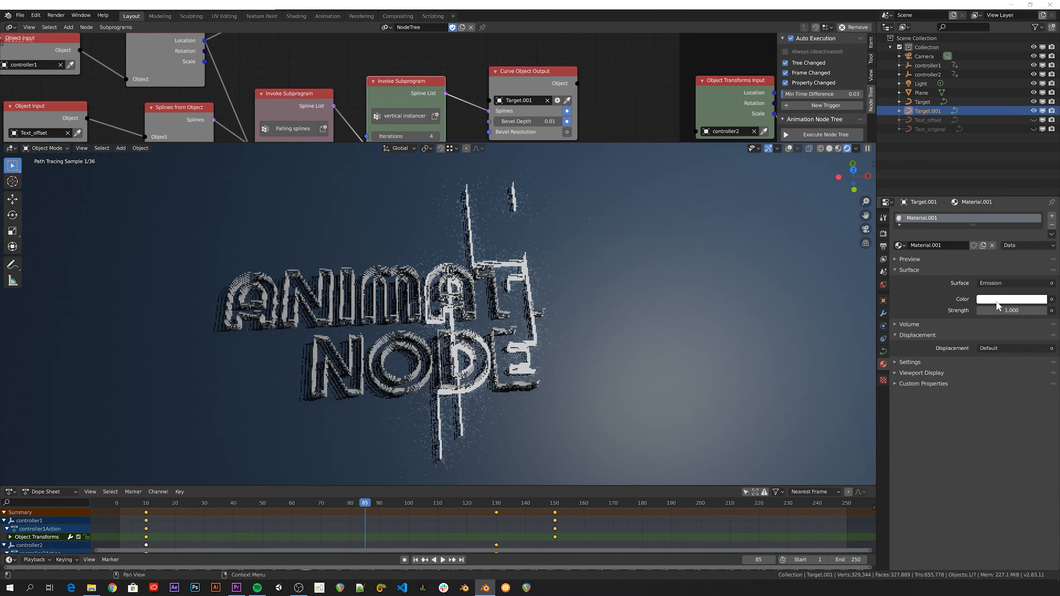
{"action": "left_click", "coordinate": [997, 300]}
{"action": "left_click", "coordinate": [987, 205]}
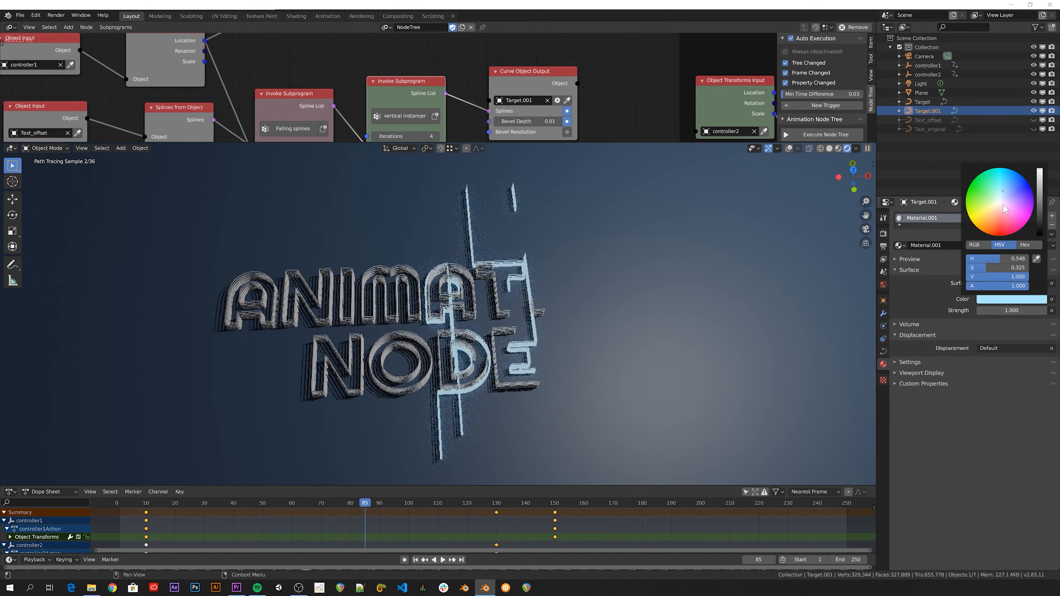
{"action": "left_click", "coordinate": [1011, 311]}
{"action": "type", "text": "15"}
{"action": "key", "text": "Return"}
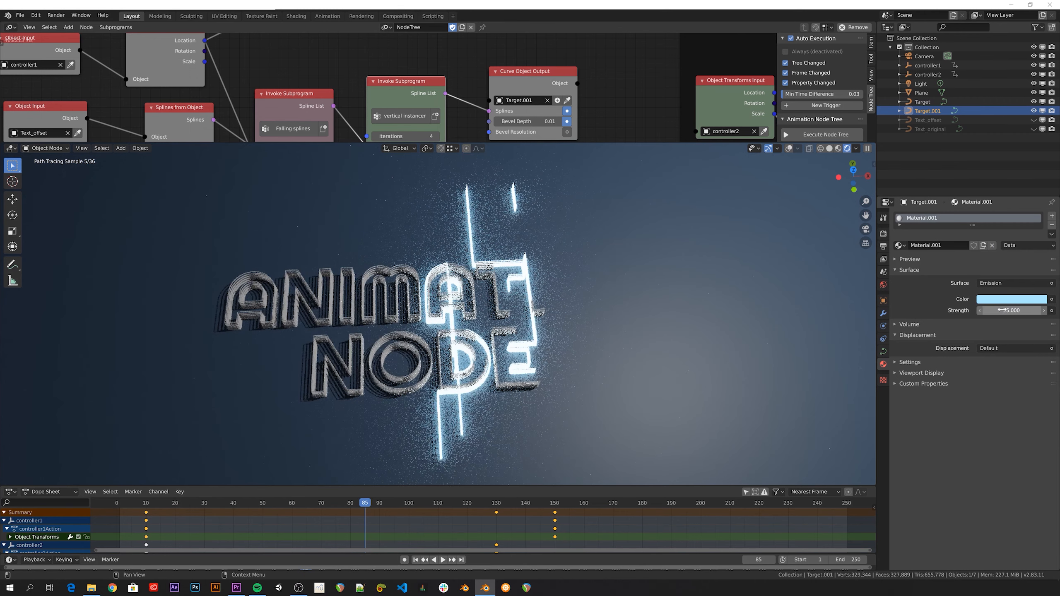
Give Target a new material with a light cyan base colour and confirm the camera f-stop
{"action": "left_click", "coordinate": [924, 102]}
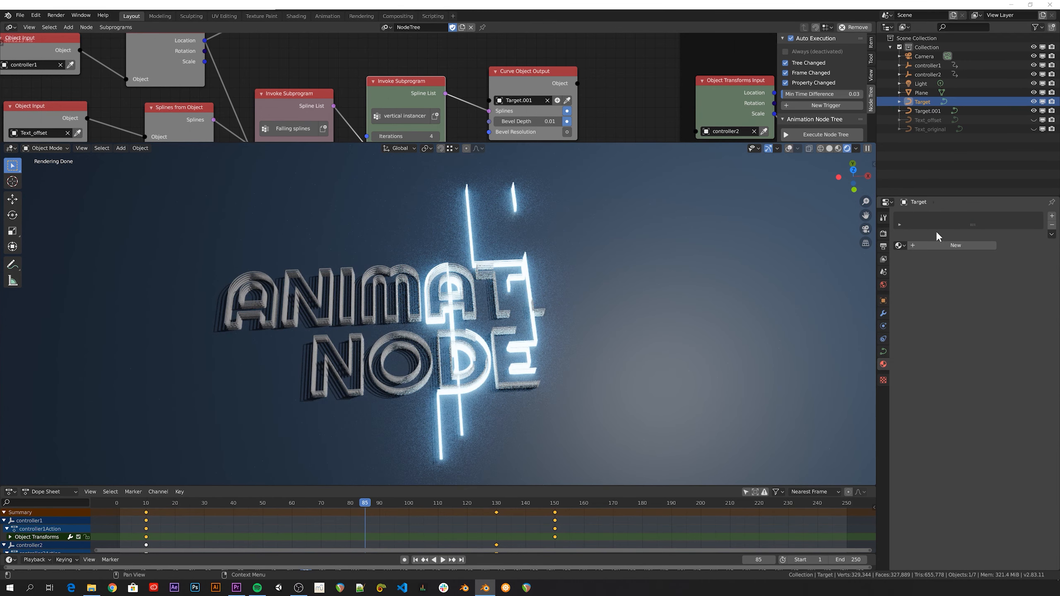
{"action": "left_click", "coordinate": [961, 245]}
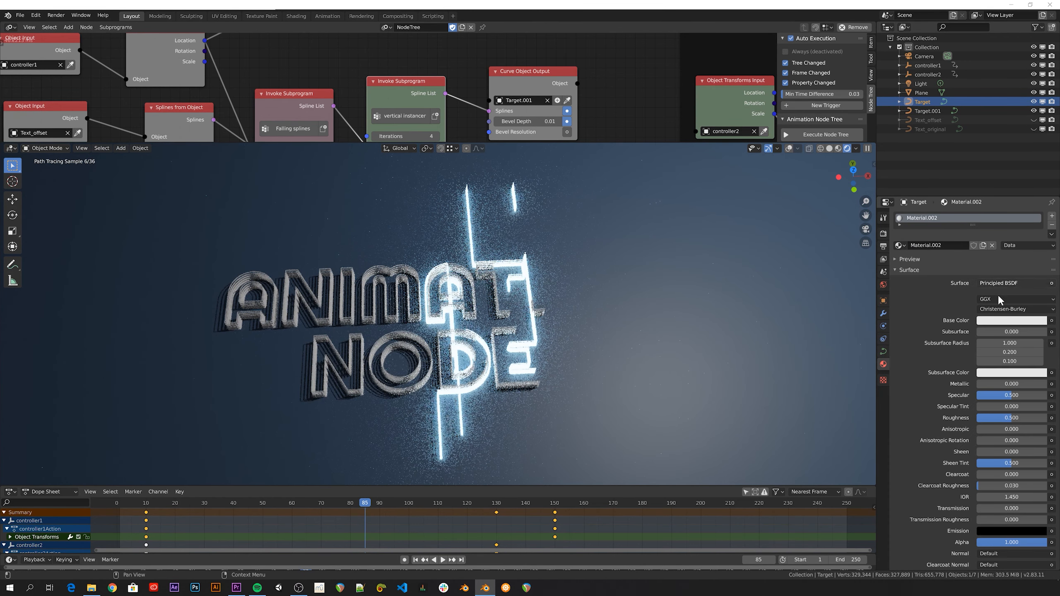
{"action": "left_click", "coordinate": [999, 322]}
{"action": "left_click", "coordinate": [1004, 213]}
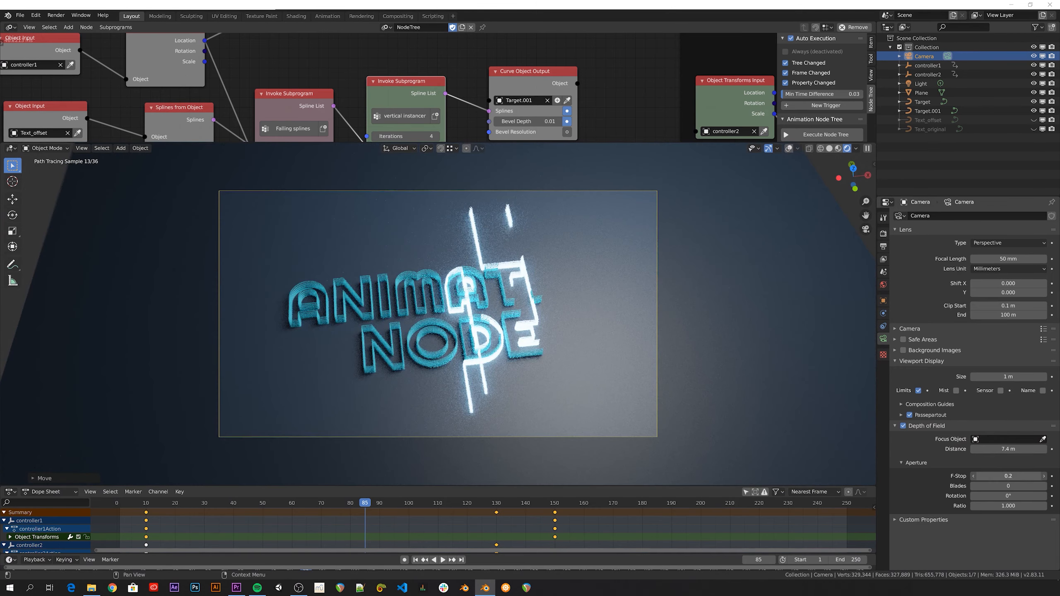
{"action": "key", "text": "Return"}
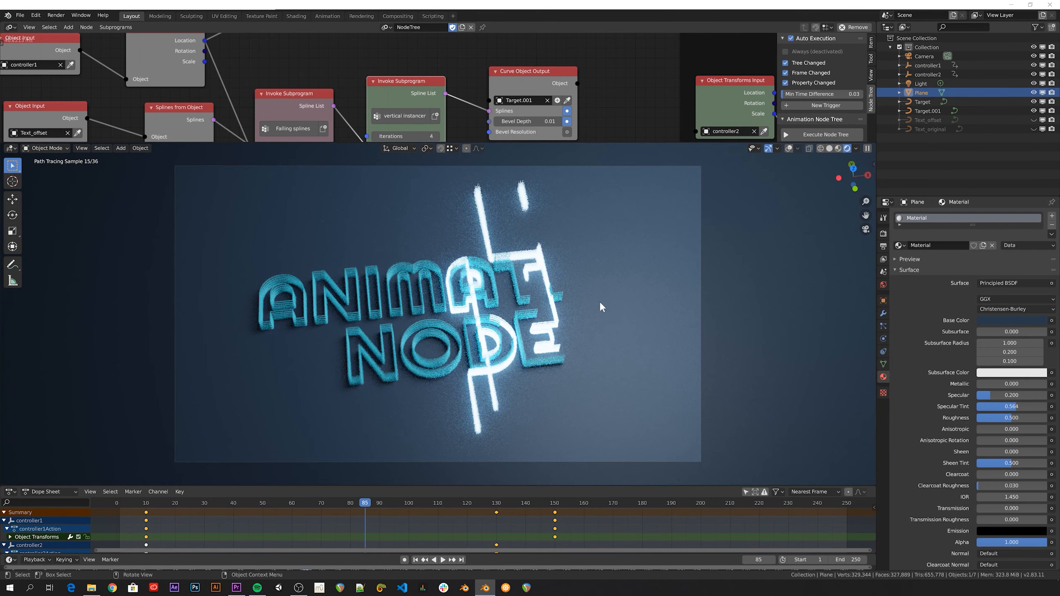
{"action": "scroll", "coordinate": [546, 284], "scroll_direction": "up", "scroll_amount": 2}
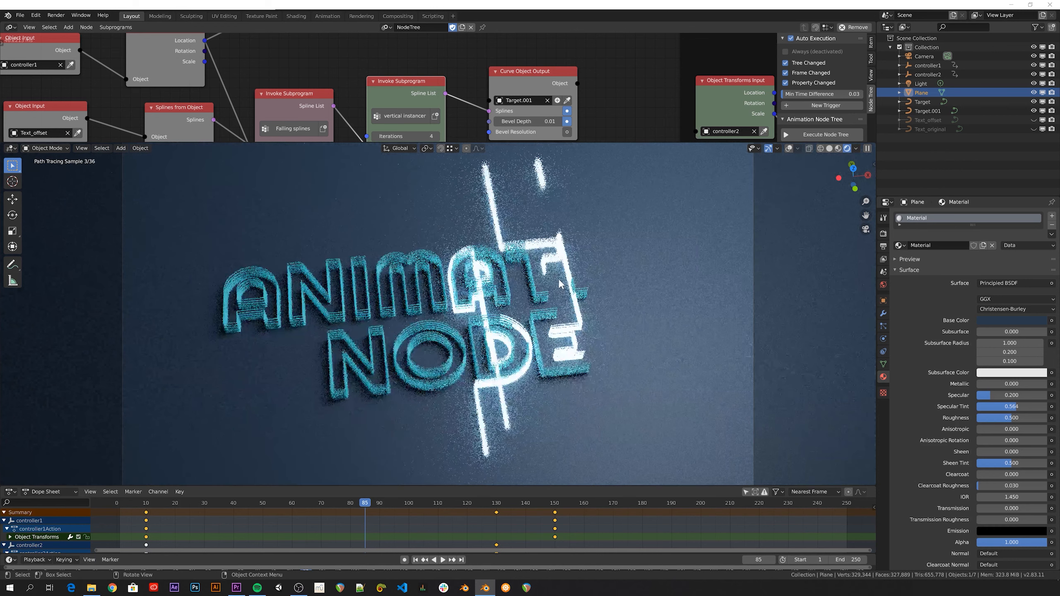